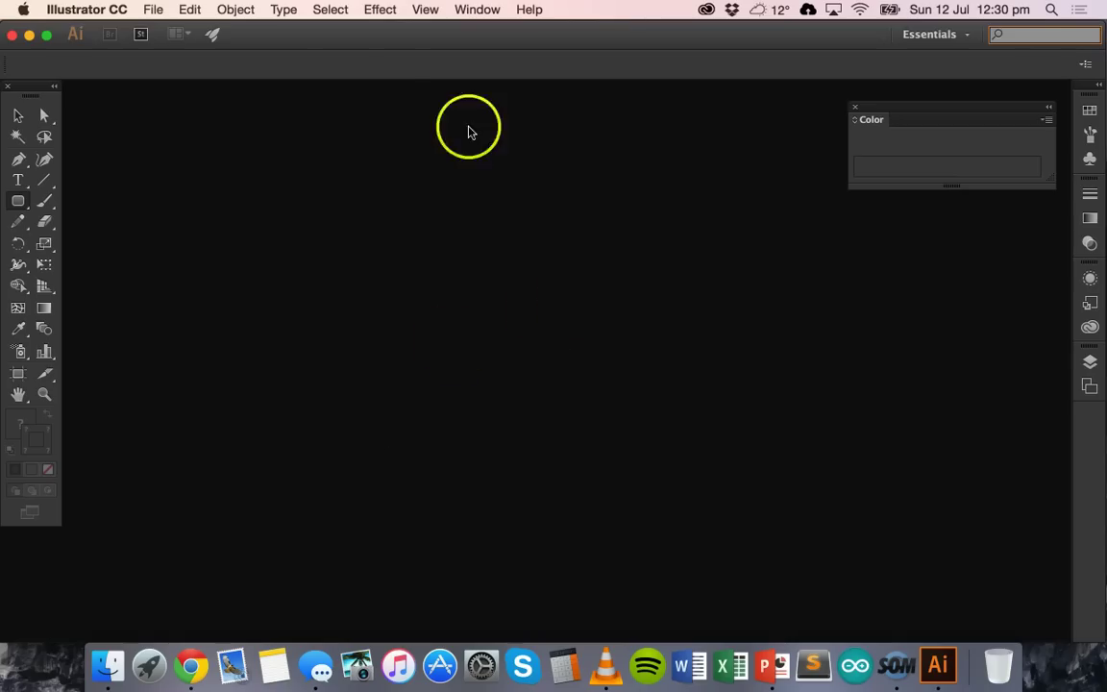
Step: Start a new document named "My drawing" with a 400 mm by 300 mm artboard in millimeters
{"action": "left_click", "coordinate": [153, 9]}
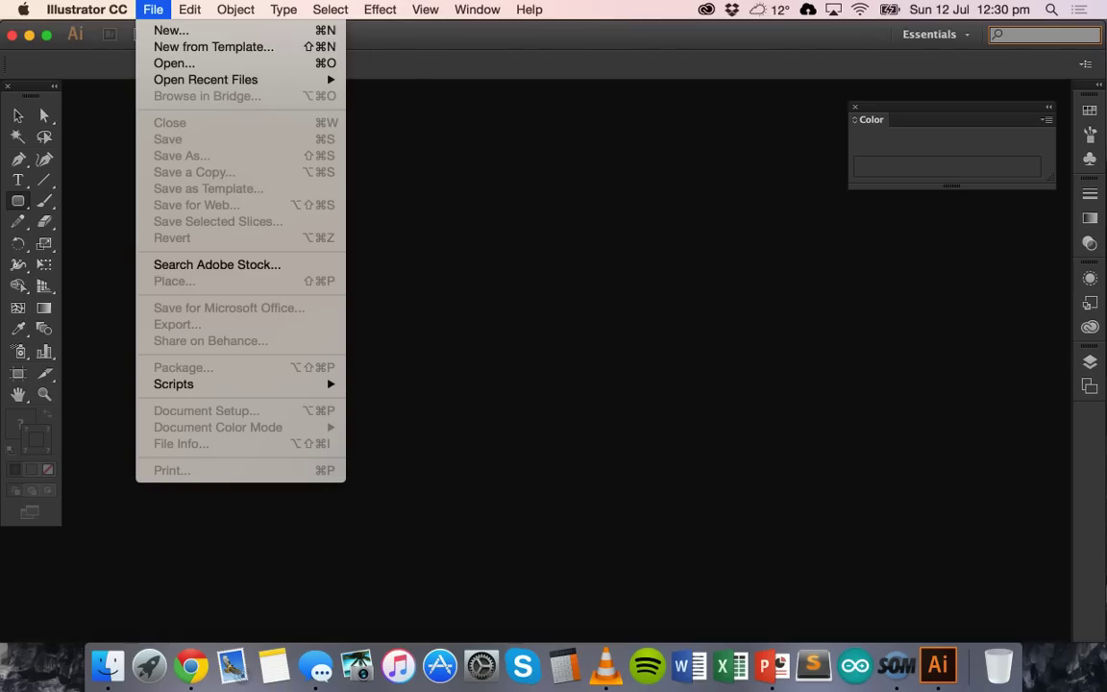
{"action": "left_click", "coordinate": [161, 29]}
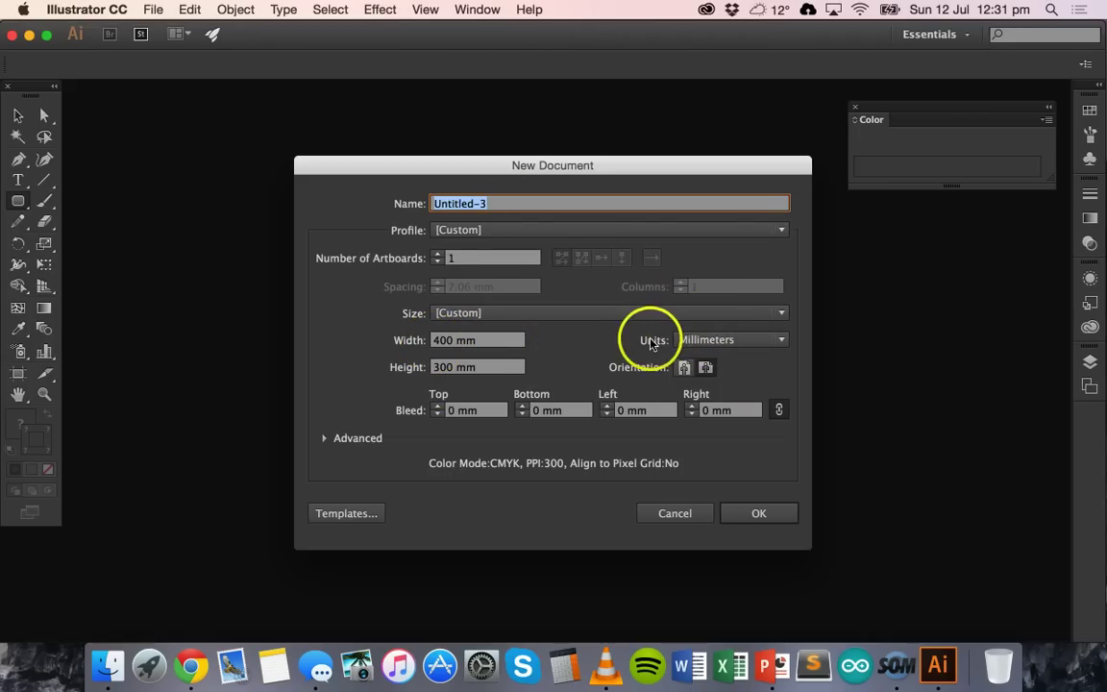
{"action": "left_click", "coordinate": [448, 341]}
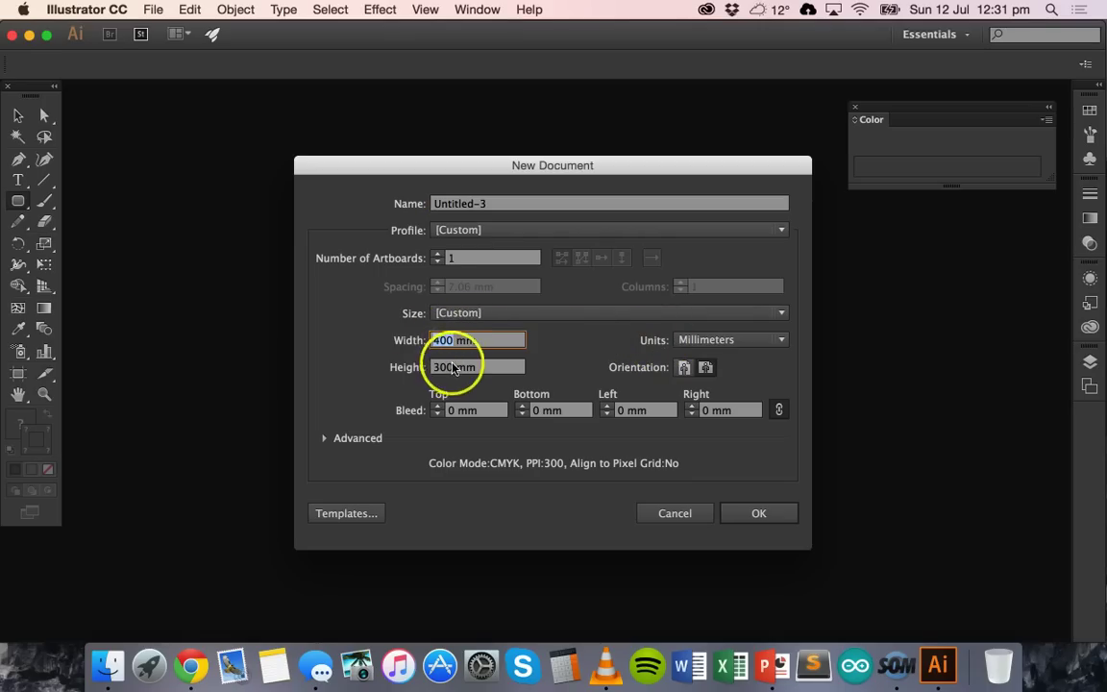
{"action": "left_click", "coordinate": [442, 367]}
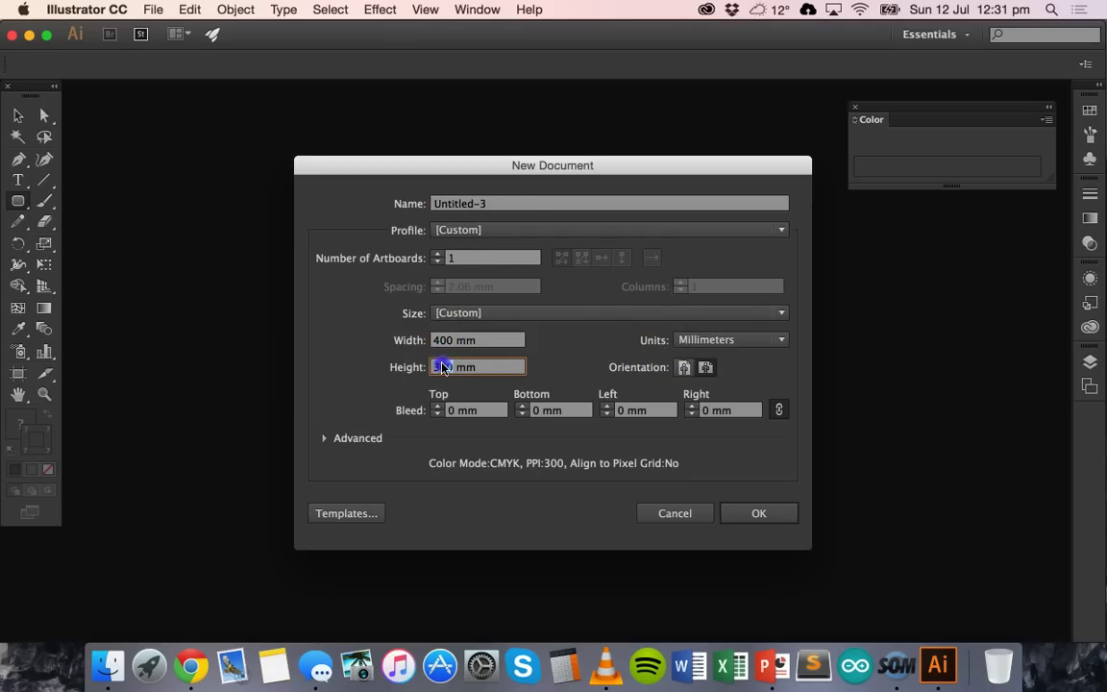
{"action": "left_click", "coordinate": [509, 204]}
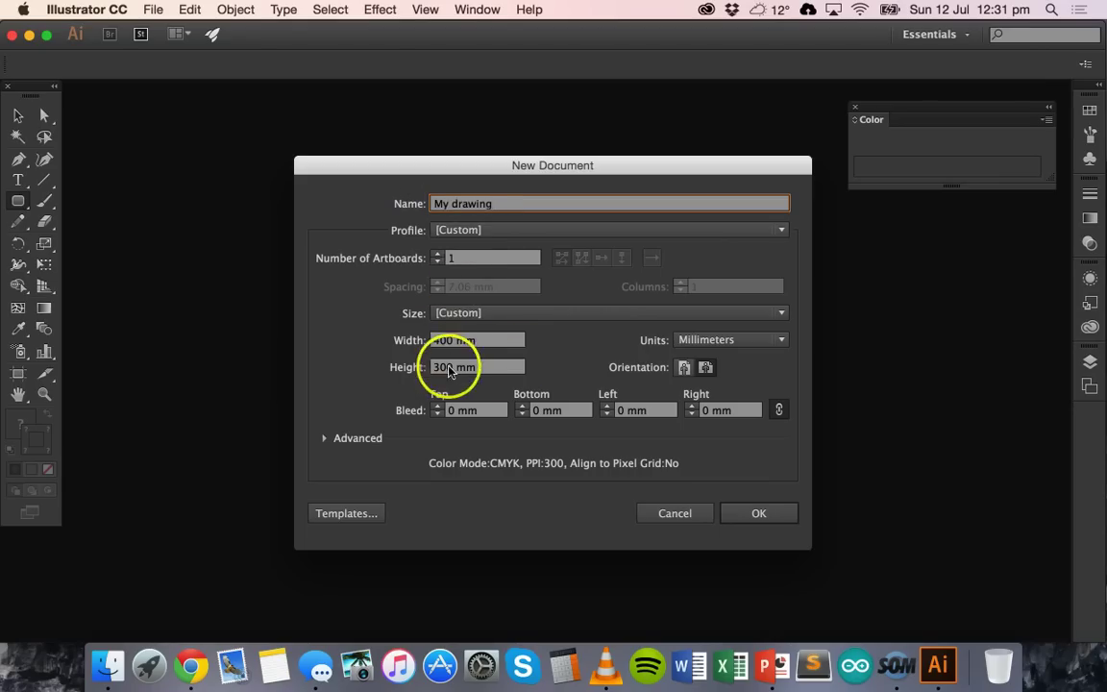
{"action": "left_click", "coordinate": [747, 348]}
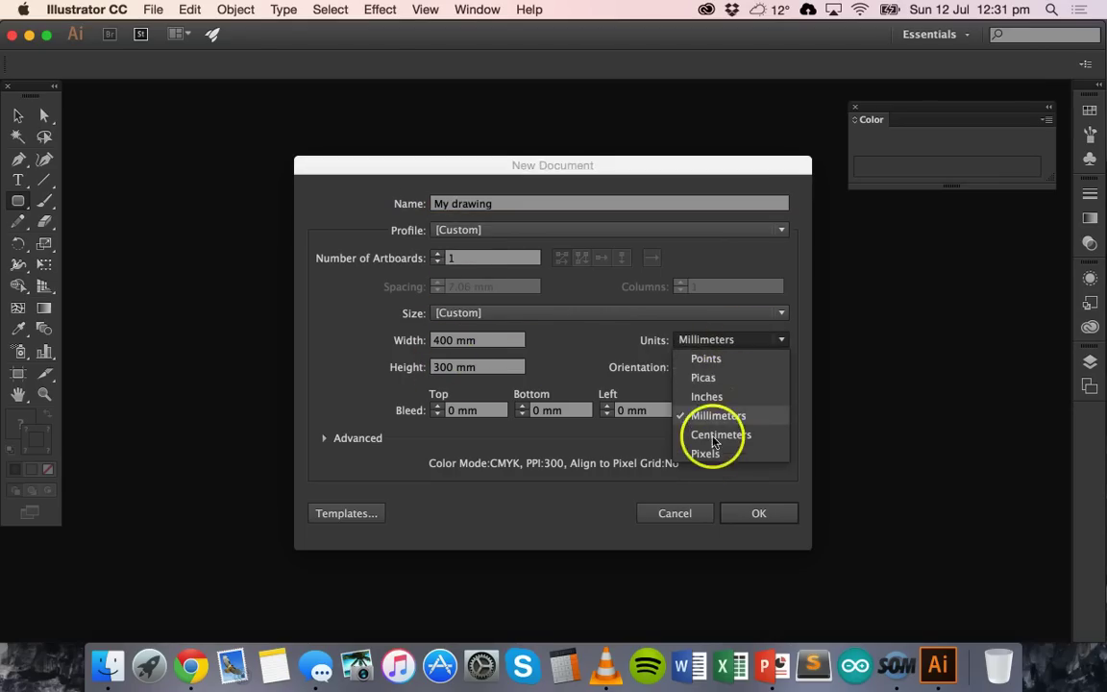
{"action": "left_click", "coordinate": [566, 327]}
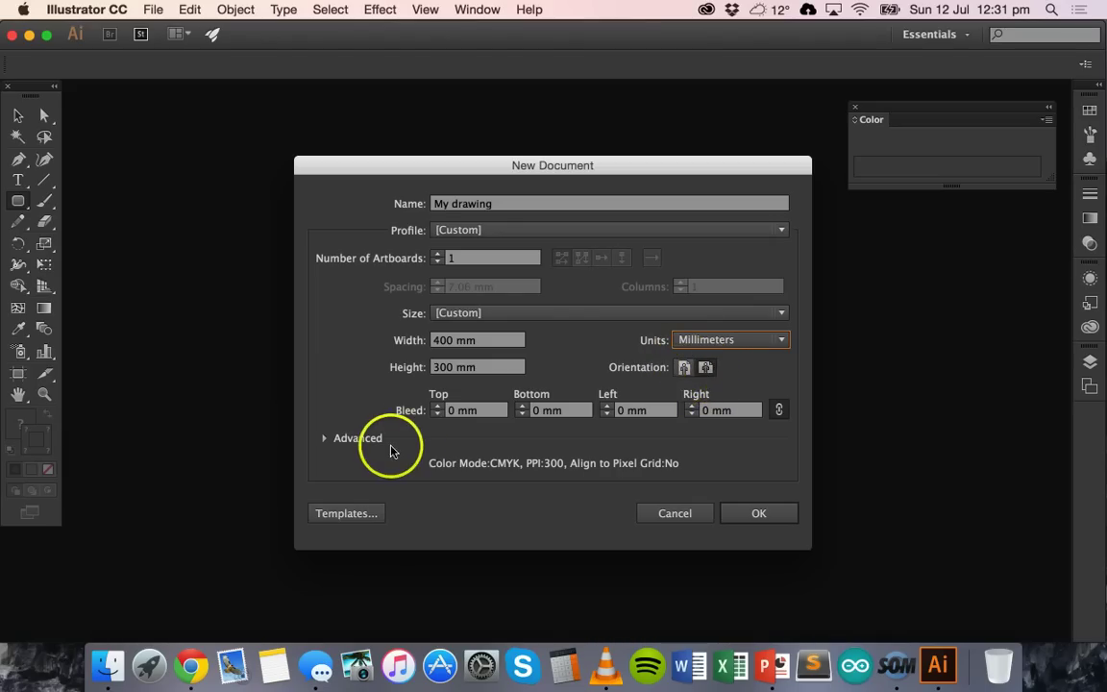
Step: Set the new document's color mode to RGB in the advanced settings and create the document
{"action": "left_click", "coordinate": [325, 437]}
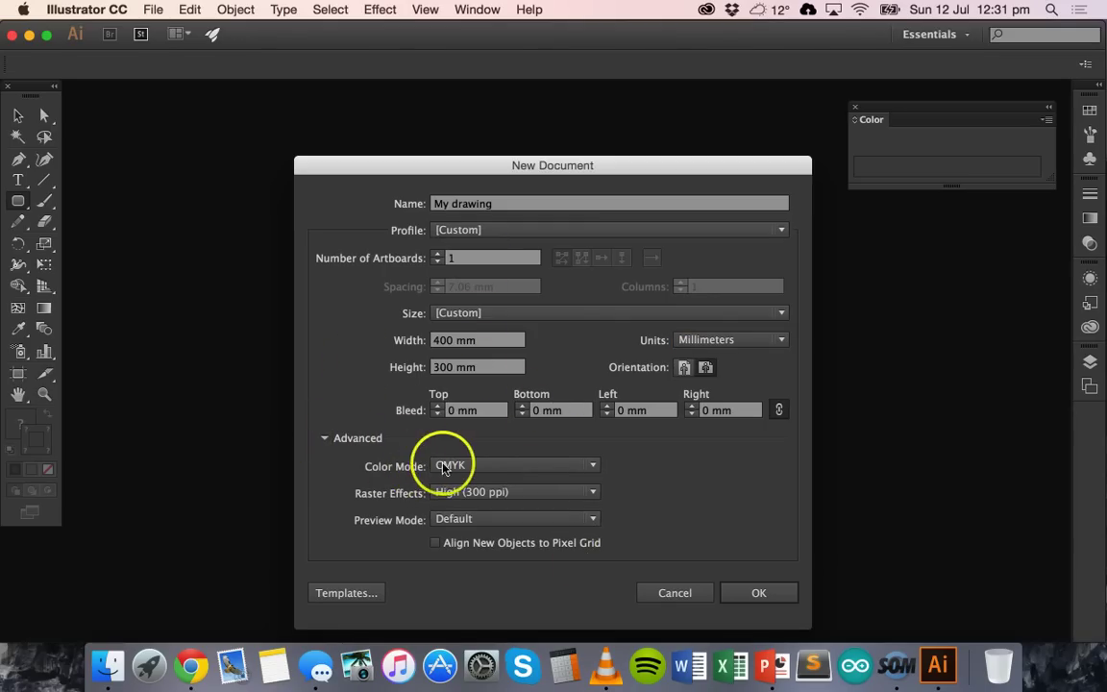
{"action": "left_click", "coordinate": [473, 465]}
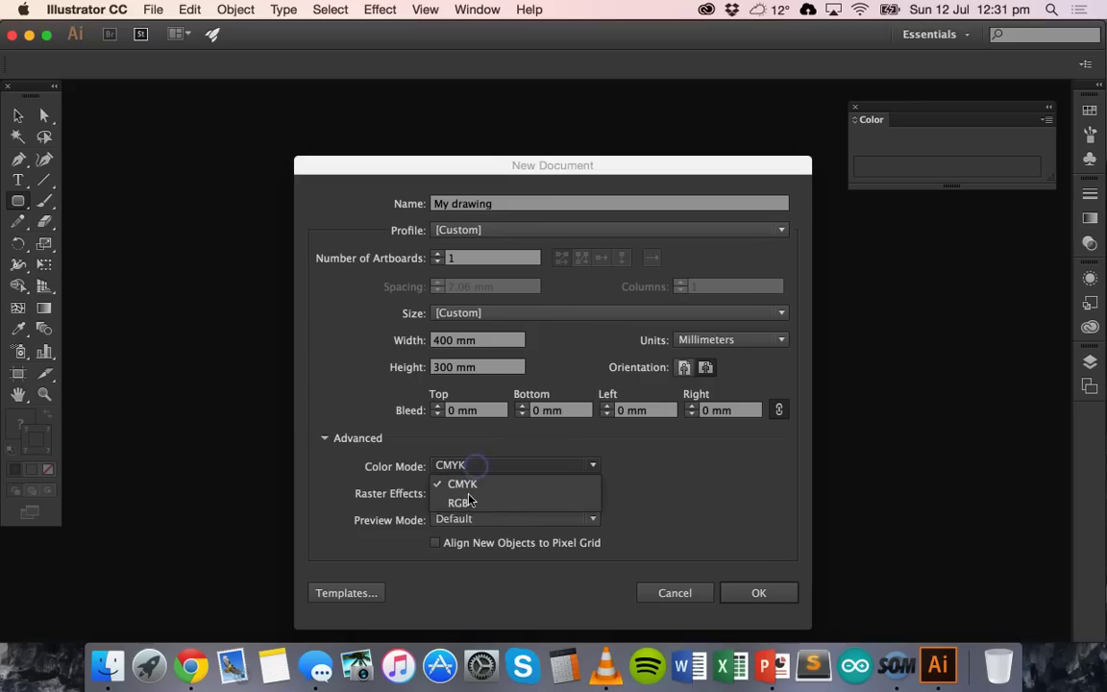
{"action": "left_click", "coordinate": [465, 503]}
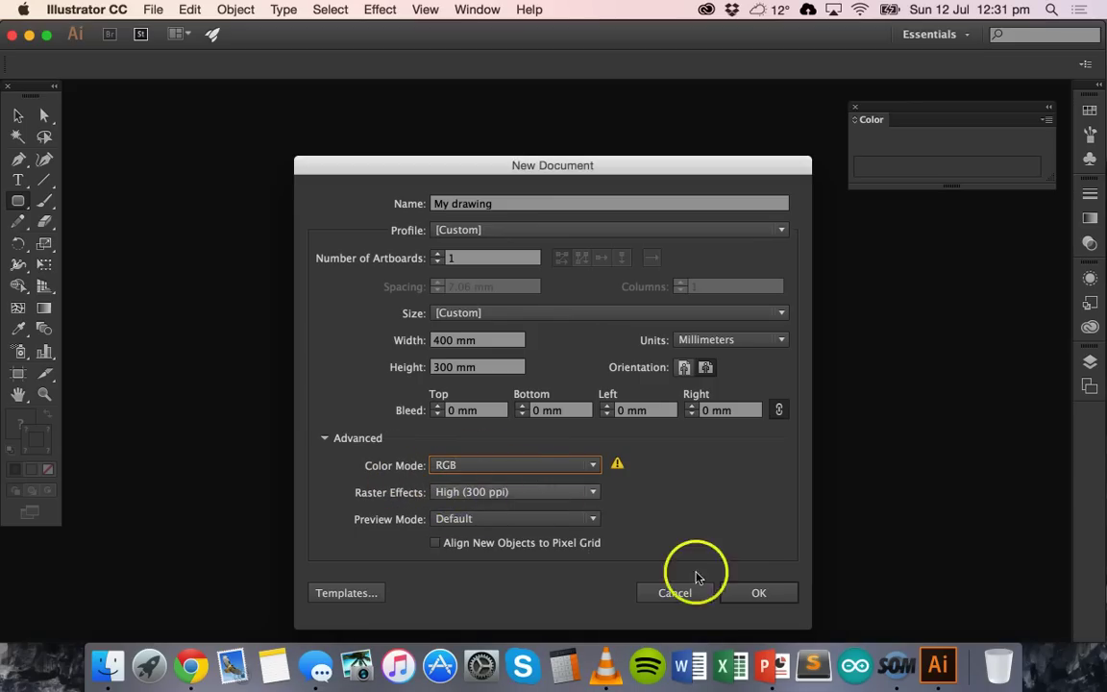
{"action": "left_click", "coordinate": [748, 590]}
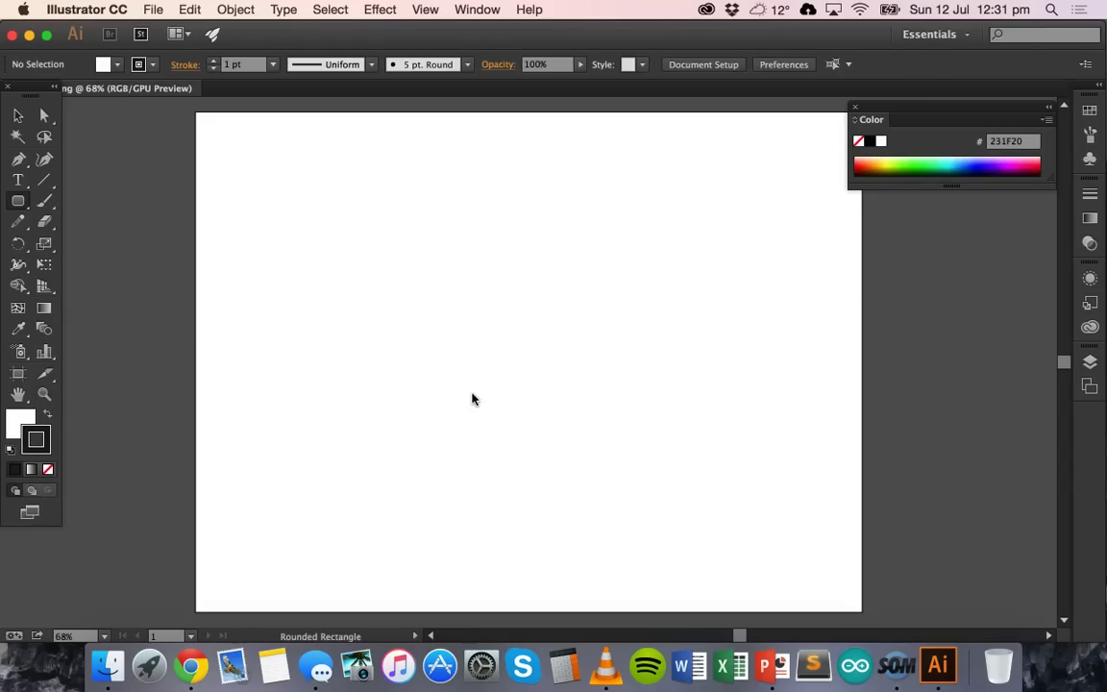
Step: Check the document color mode, the document setup units and the artboard dimensions, leaving artboard editing when finished
{"action": "left_click", "coordinate": [153, 8]}
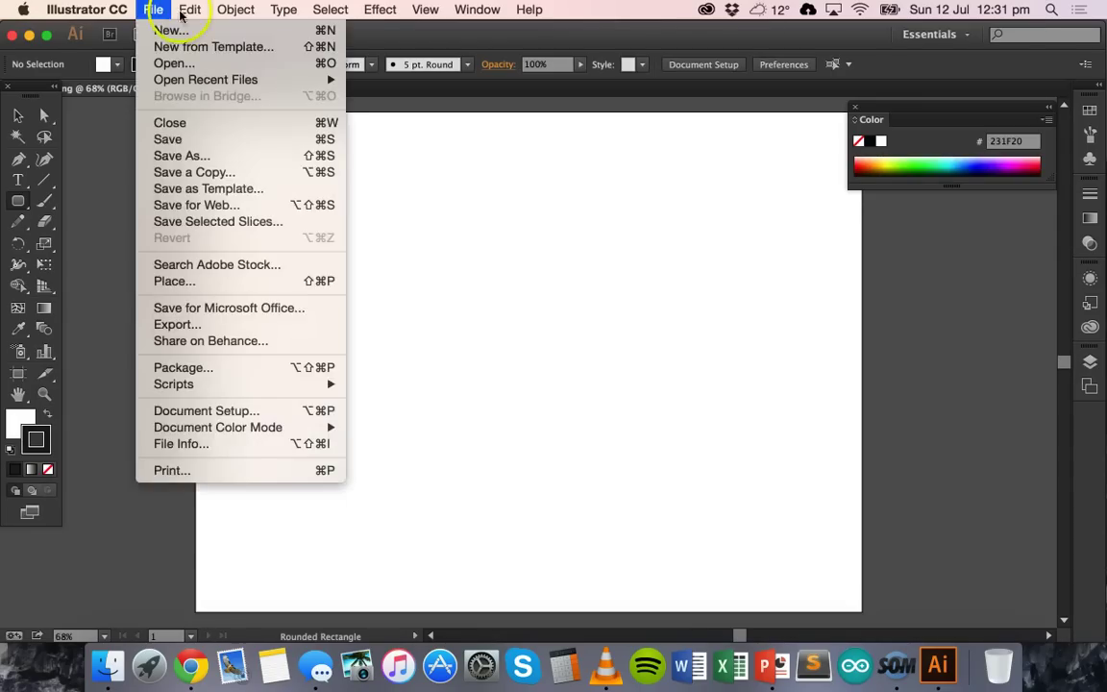
{"action": "mouse_move", "coordinate": [214, 428]}
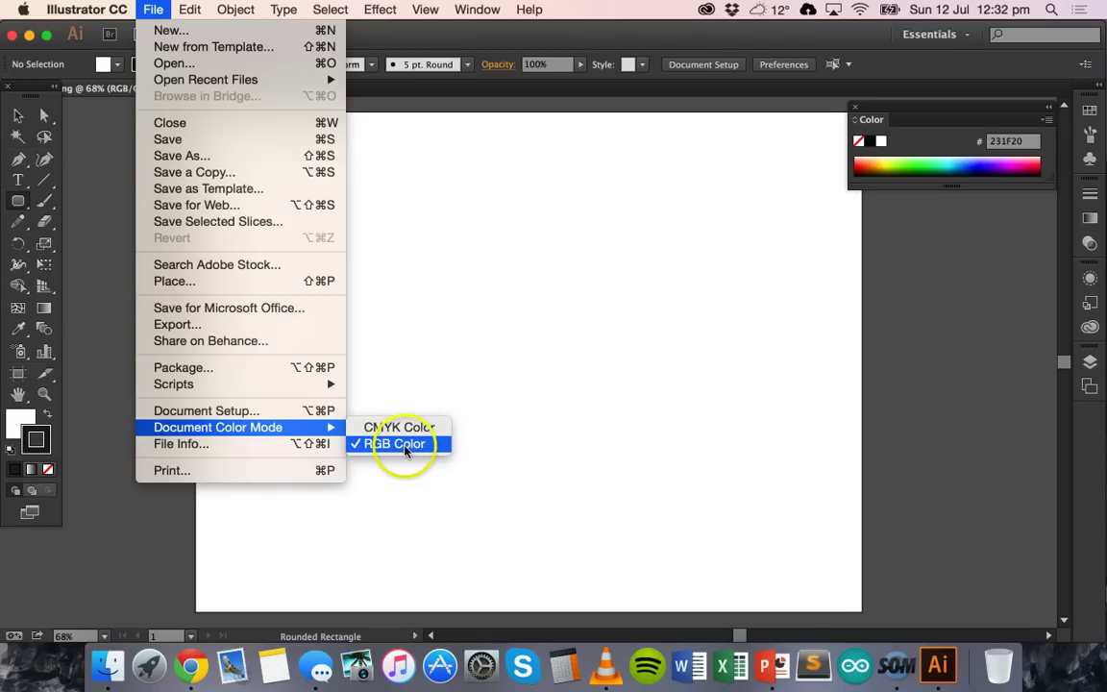
{"action": "left_click", "coordinate": [259, 411]}
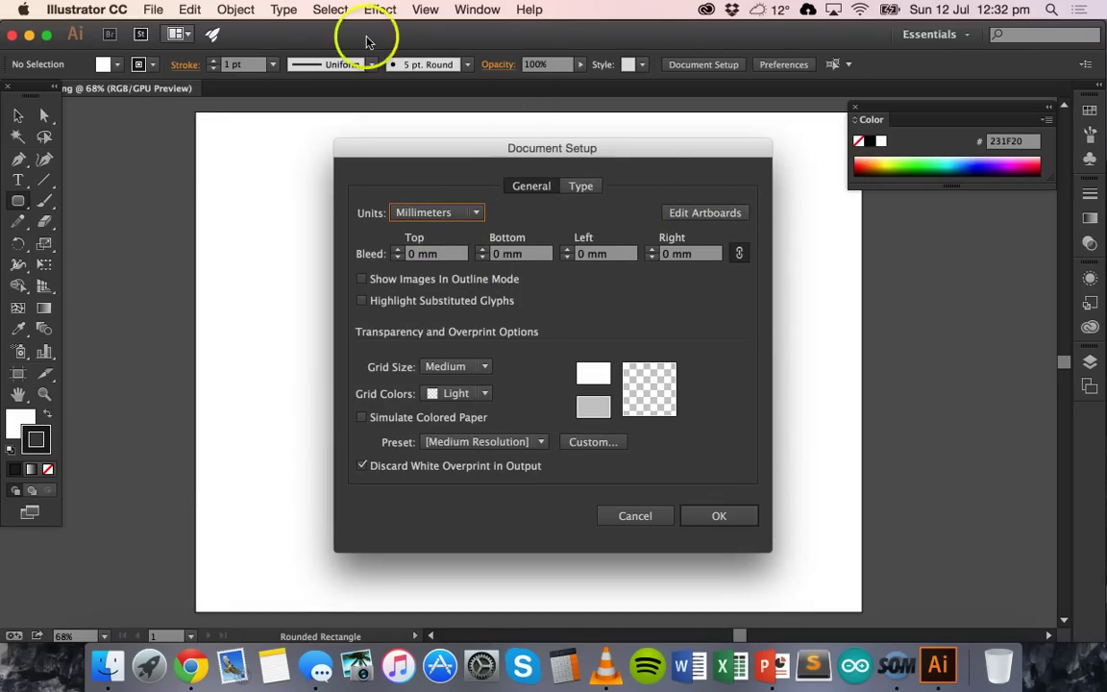
{"action": "left_click", "coordinate": [672, 212]}
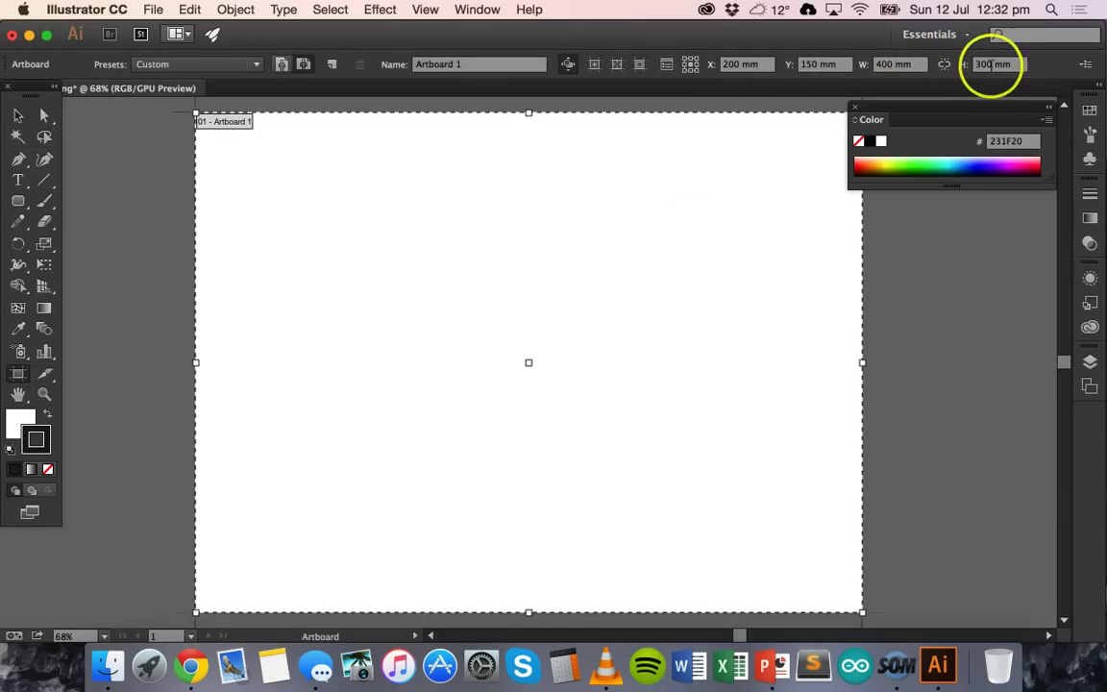
{"action": "left_click", "coordinate": [18, 115]}
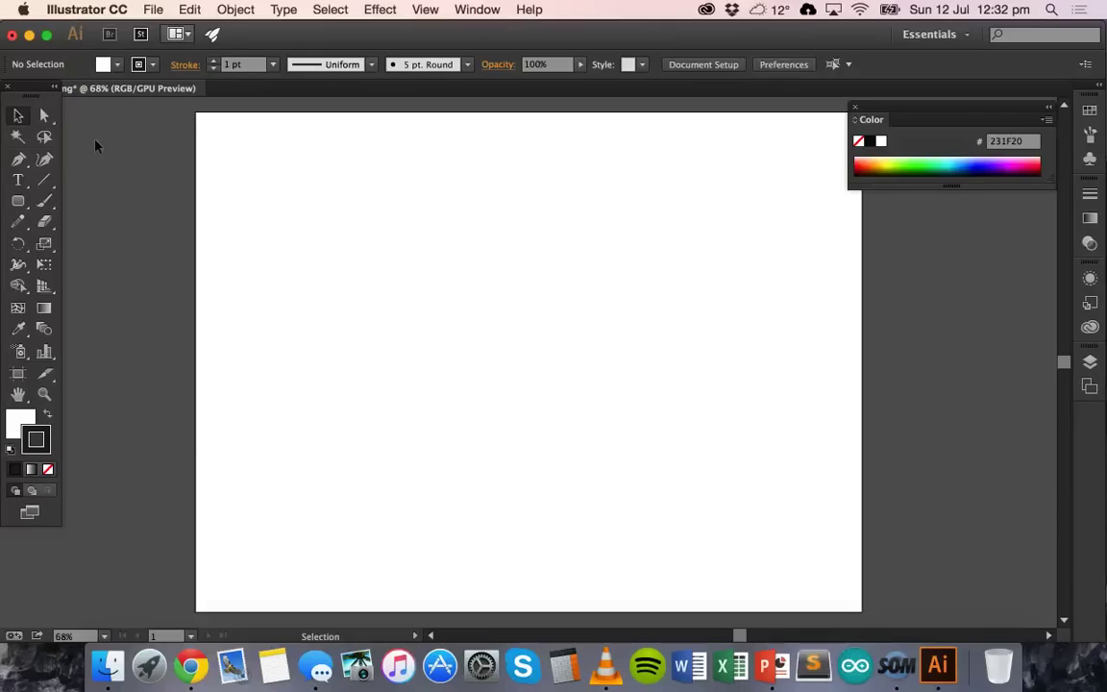
Step: Draw a diagonal line running down from the artboard's upper left area to just past its center using the Line Segment tool
{"action": "left_click", "coordinate": [40, 187]}
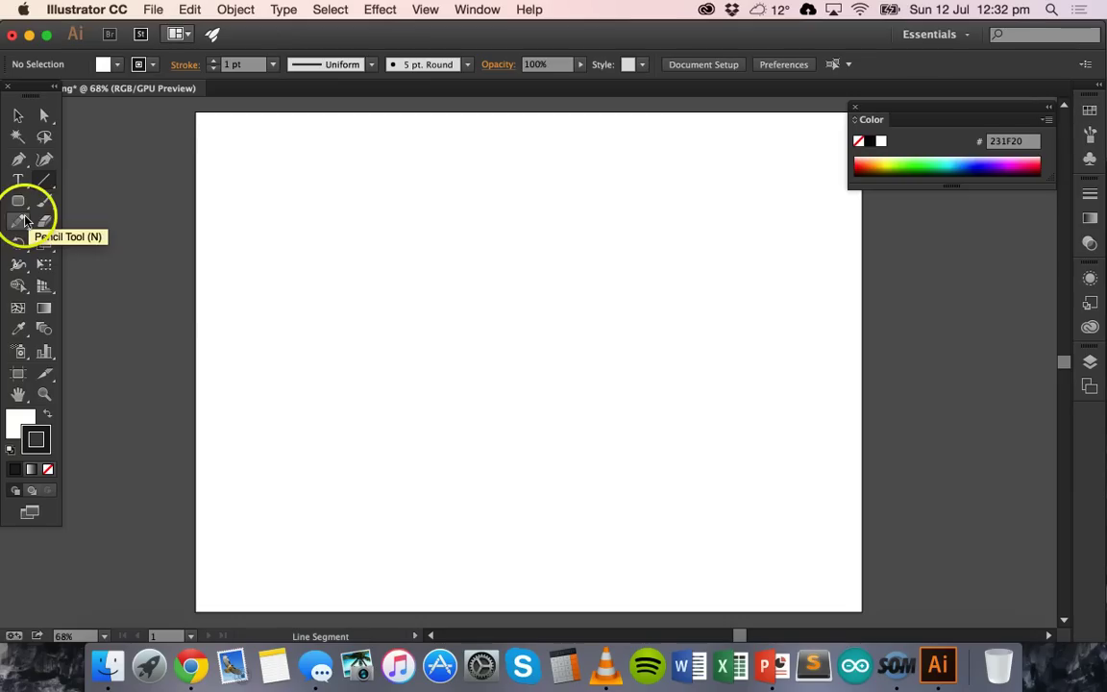
{"action": "left_click_drag", "start_coordinate": [23, 202], "coordinate": [70, 209]}
{"action": "left_click", "coordinate": [44, 180]}
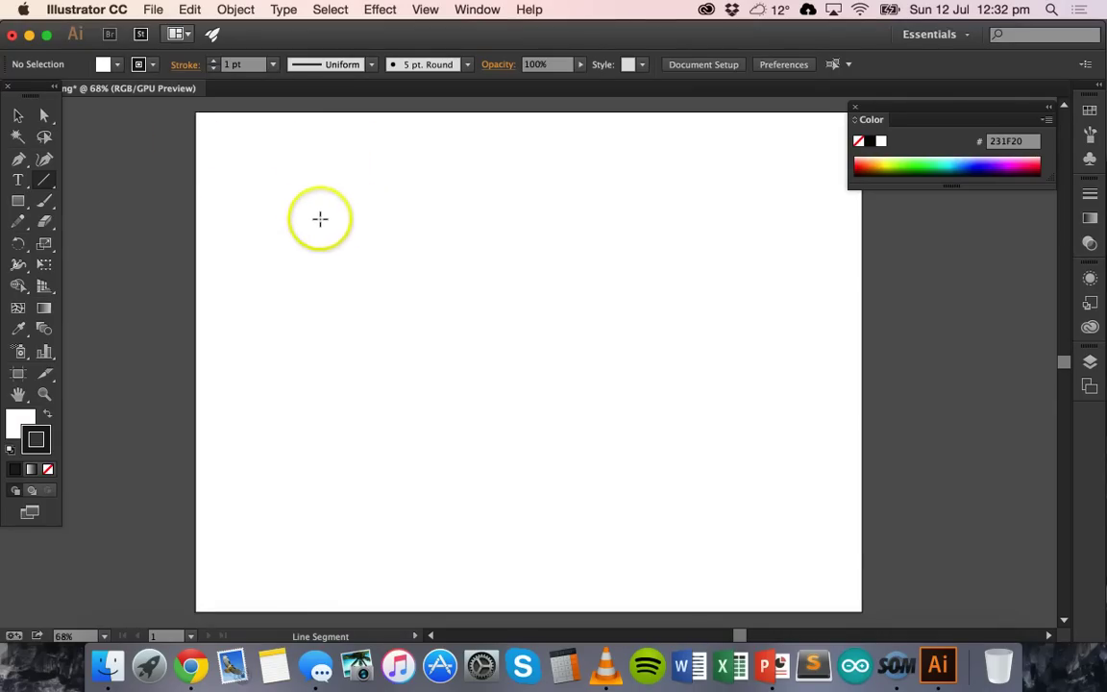
{"action": "left_click_drag", "start_coordinate": [315, 215], "coordinate": [588, 437]}
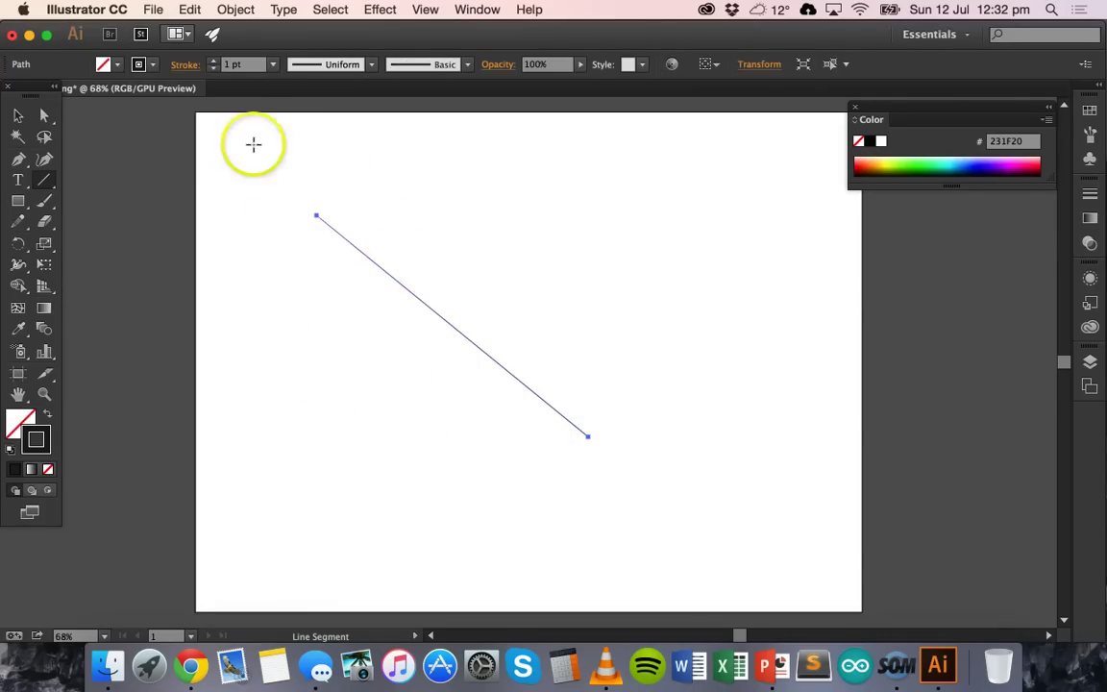
Step: Set the diagonal line's fill to None
{"action": "left_click", "coordinate": [106, 66]}
{"action": "left_click", "coordinate": [15, 94]}
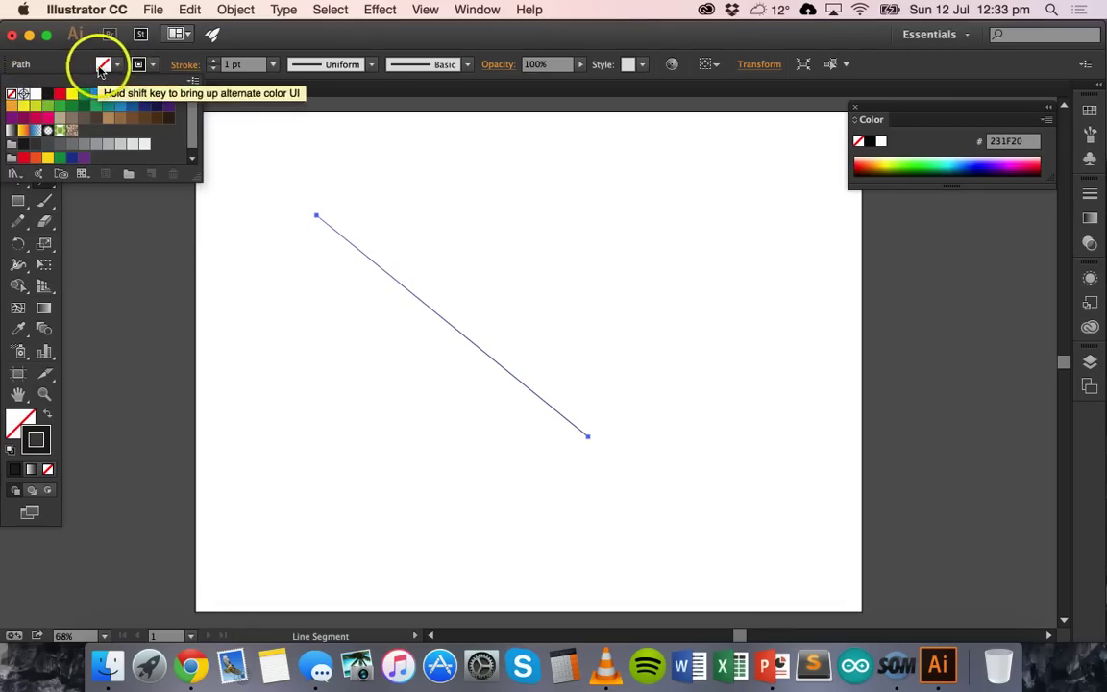
{"action": "left_click", "coordinate": [102, 68]}
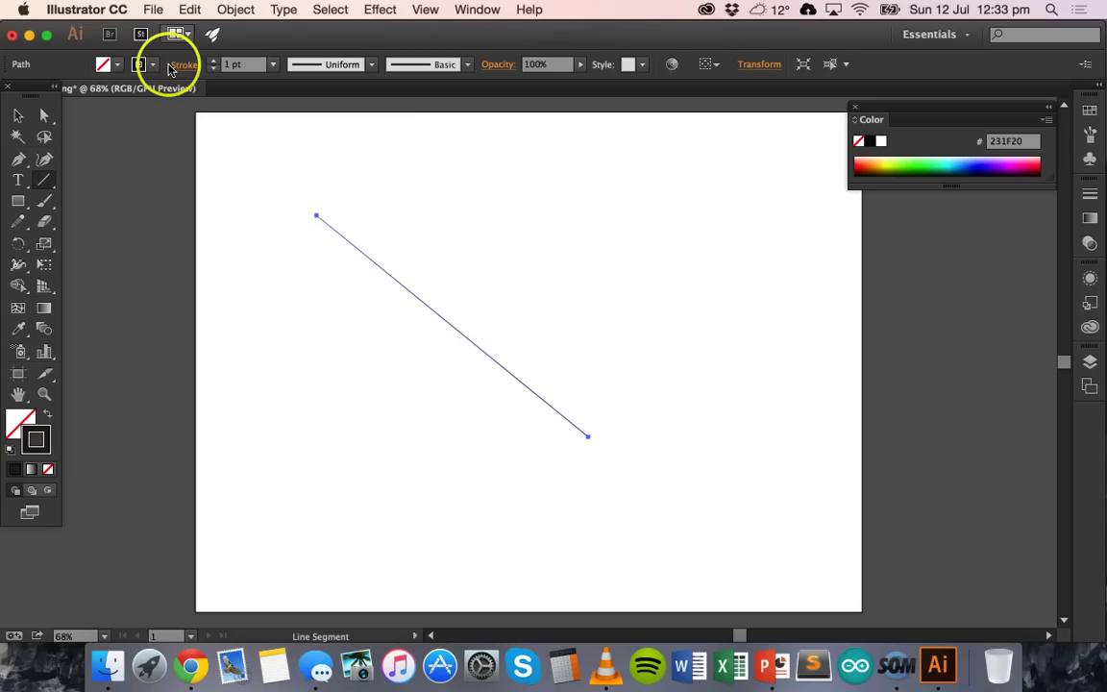
Step: Open the Basic RGB default swatch library and place it beside the tools
{"action": "left_click", "coordinate": [114, 67]}
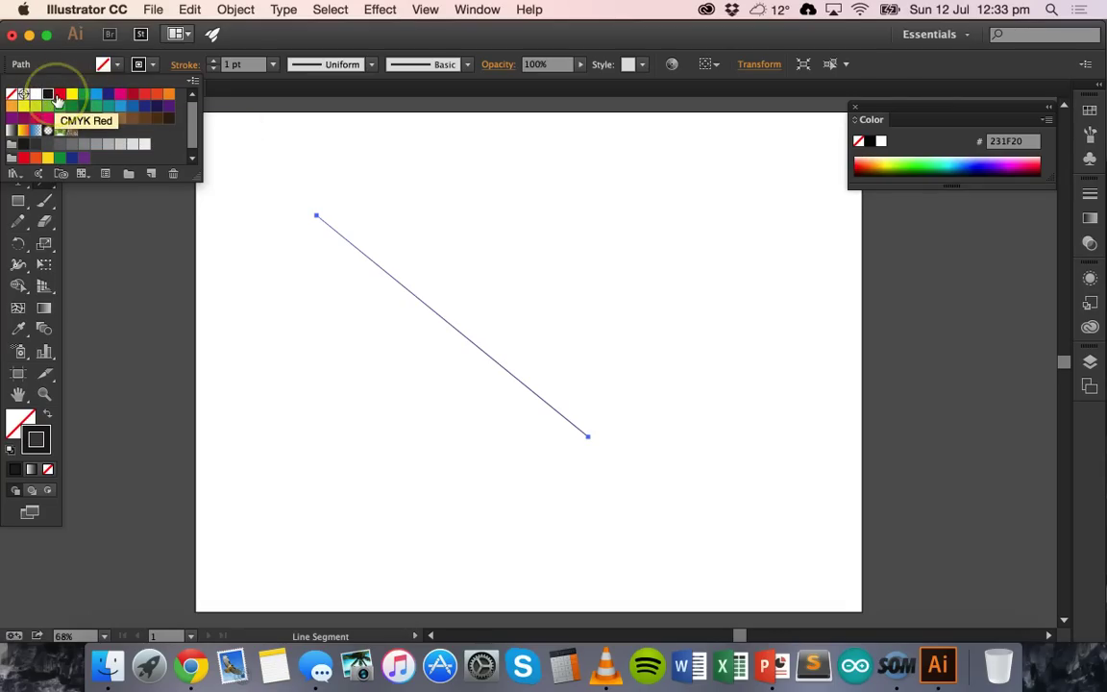
{"action": "left_click_drag", "start_coordinate": [58, 100], "coordinate": [25, 157]}
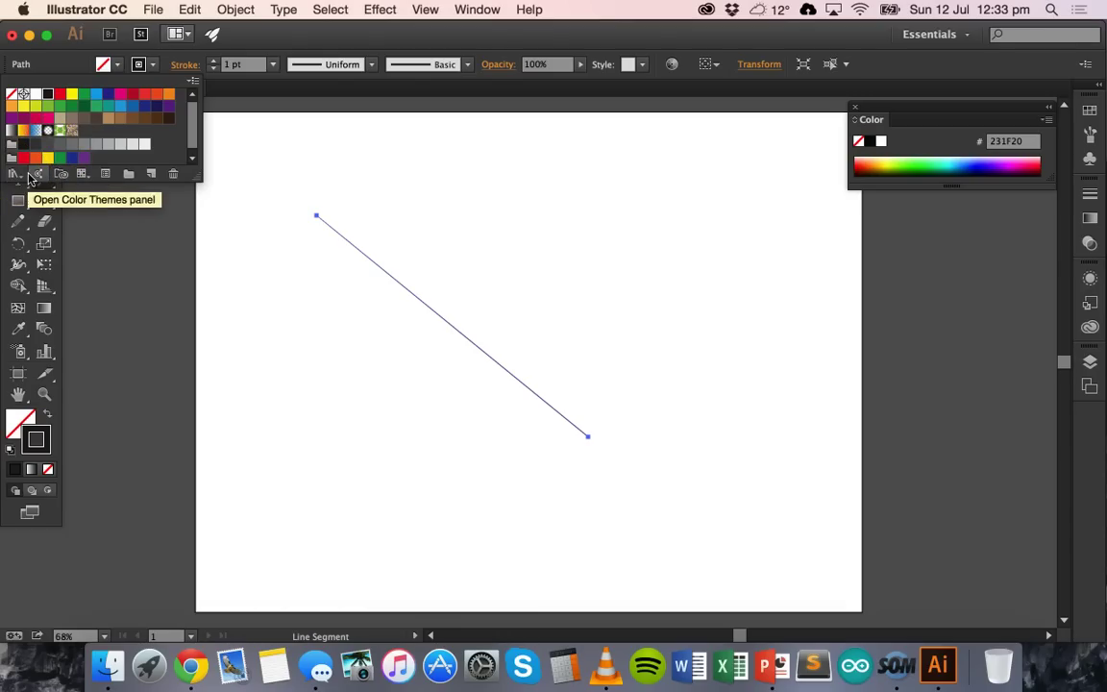
{"action": "left_click", "coordinate": [14, 173]}
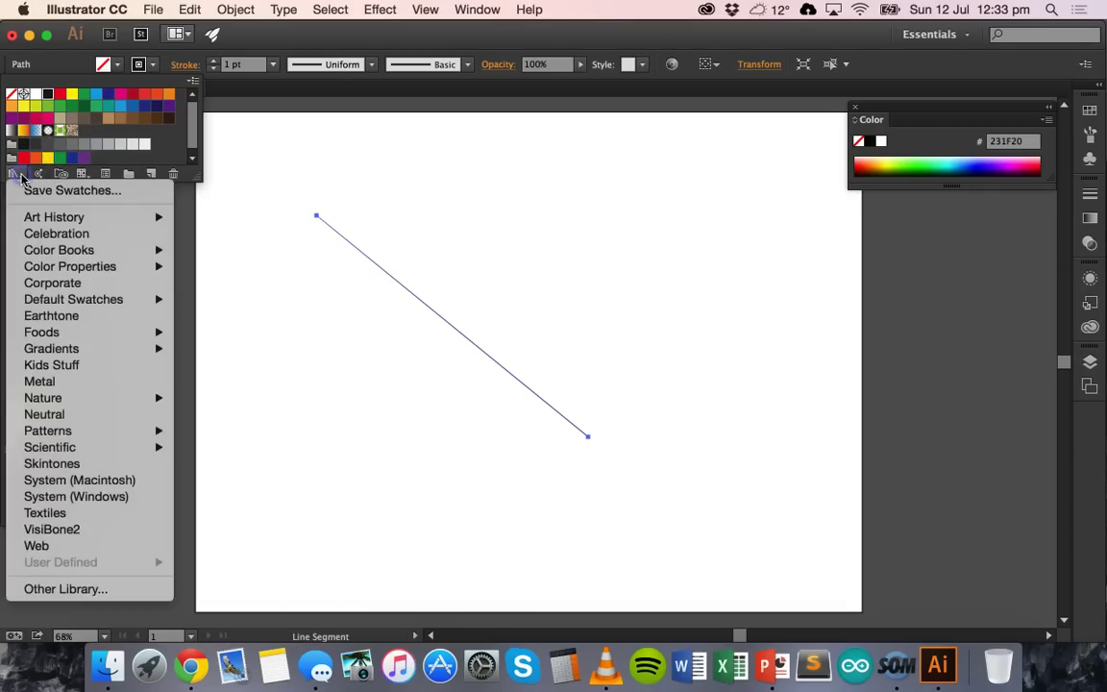
{"action": "left_click", "coordinate": [58, 298]}
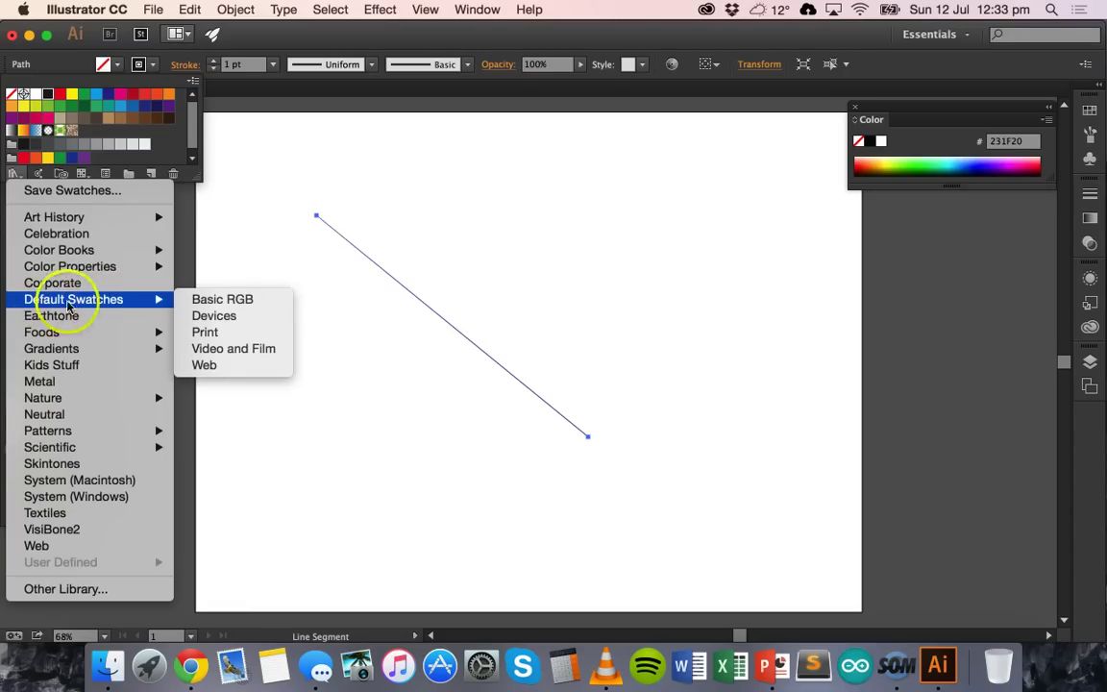
{"action": "left_click", "coordinate": [202, 300]}
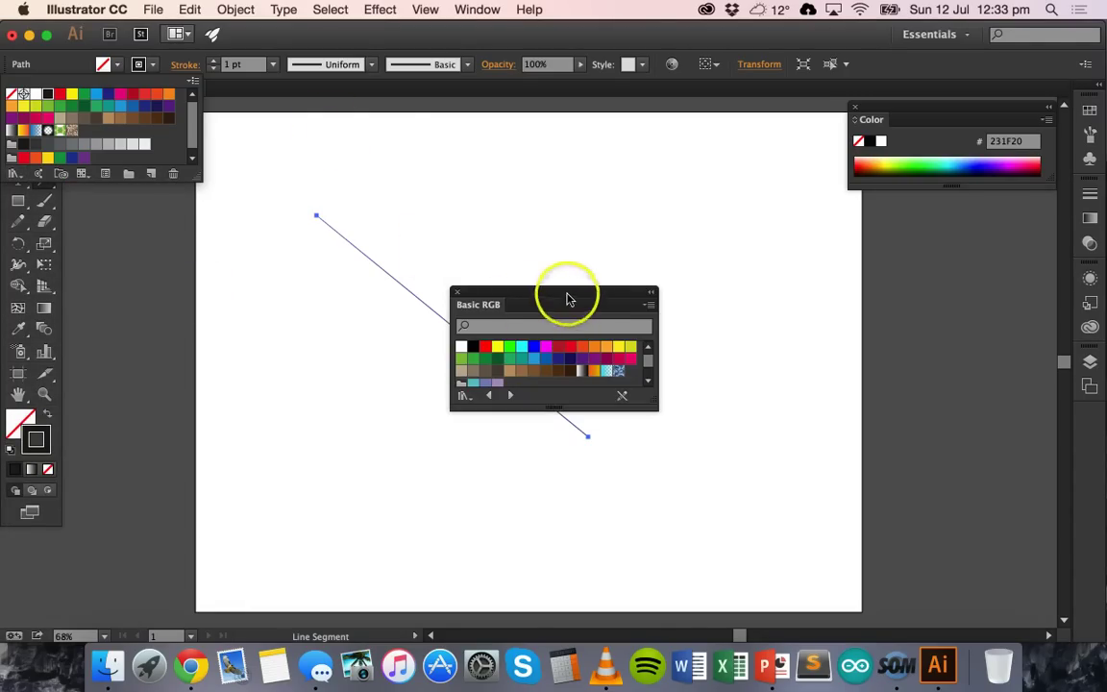
{"action": "left_click_drag", "start_coordinate": [569, 302], "coordinate": [189, 116]}
Step: Apply the RGB Red swatch to the diagonal line's stroke and deselect the line
{"action": "left_click", "coordinate": [109, 170]}
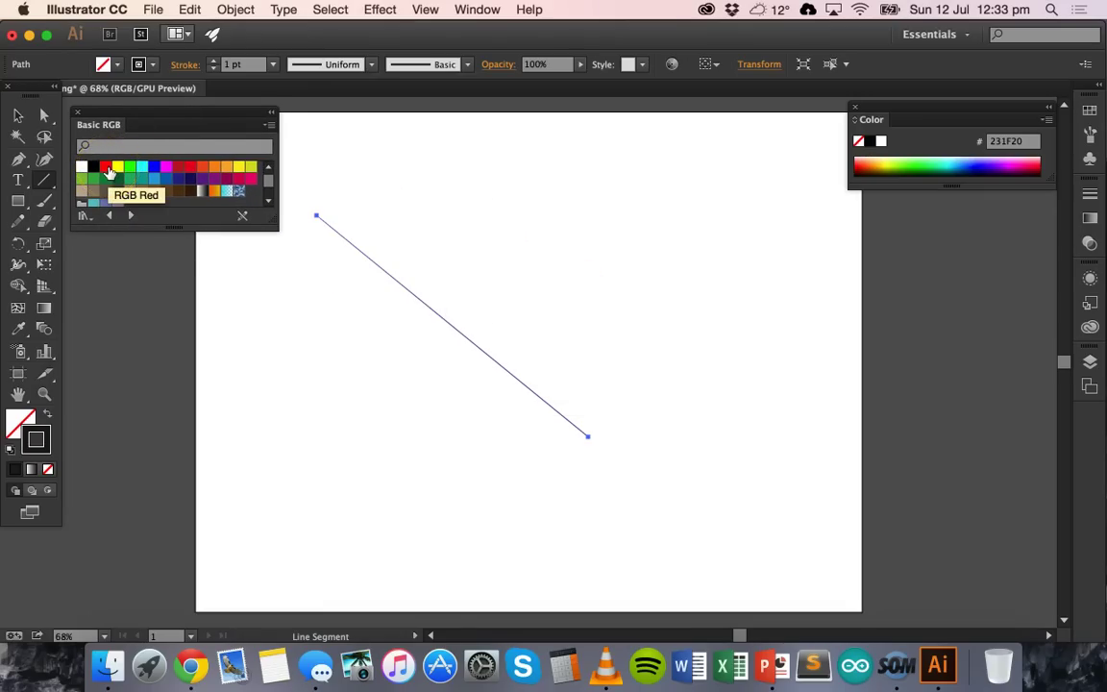
{"action": "left_click", "coordinate": [108, 170]}
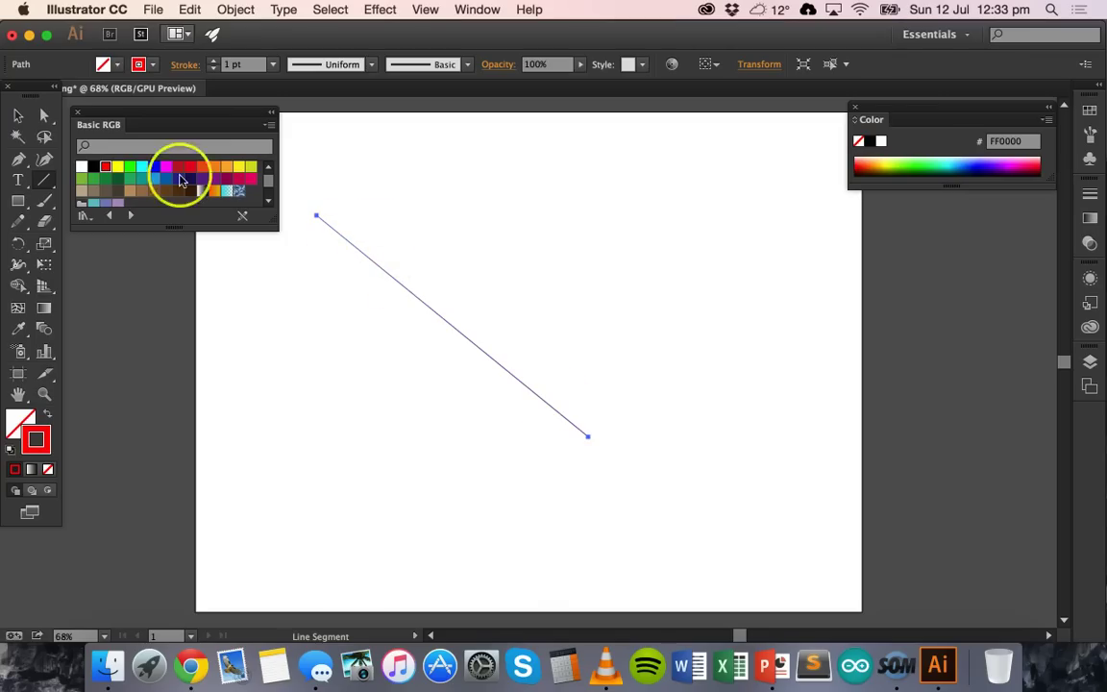
{"action": "left_click", "coordinate": [18, 114]}
{"action": "left_click", "coordinate": [225, 255]}
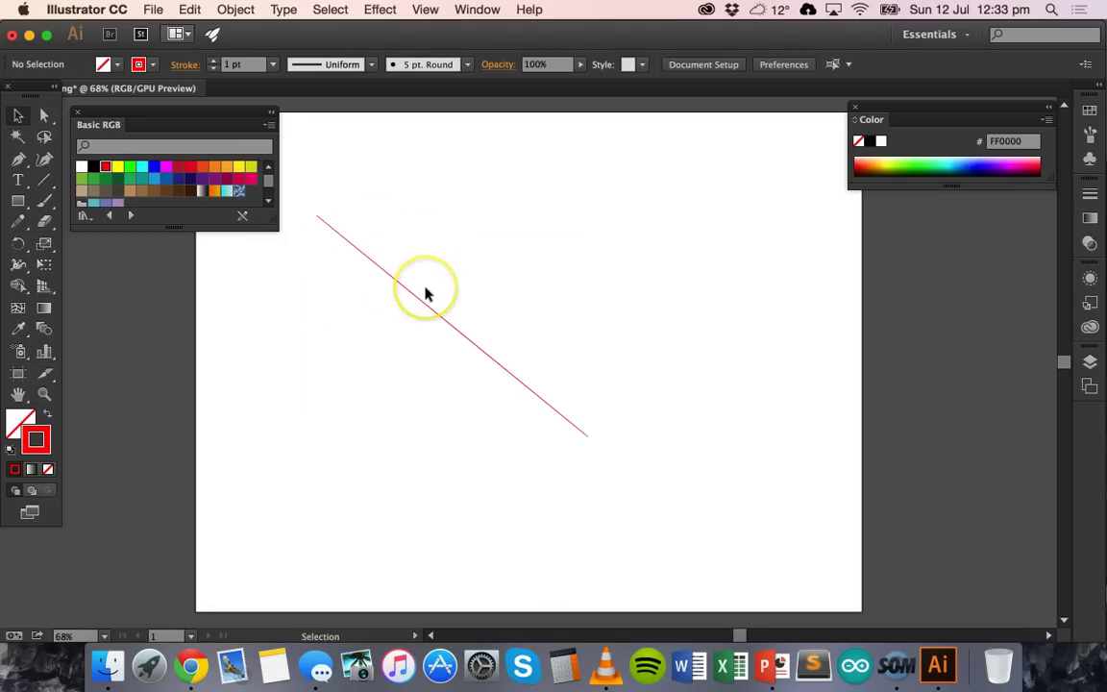
Step: Set the red diagonal line's stroke weight to 0.001 pt and deselect the line
{"action": "scroll", "coordinate": [427, 293], "scroll_direction": "up", "scroll_amount": 4}
{"action": "scroll", "coordinate": [427, 293], "scroll_direction": "down", "scroll_amount": 1}
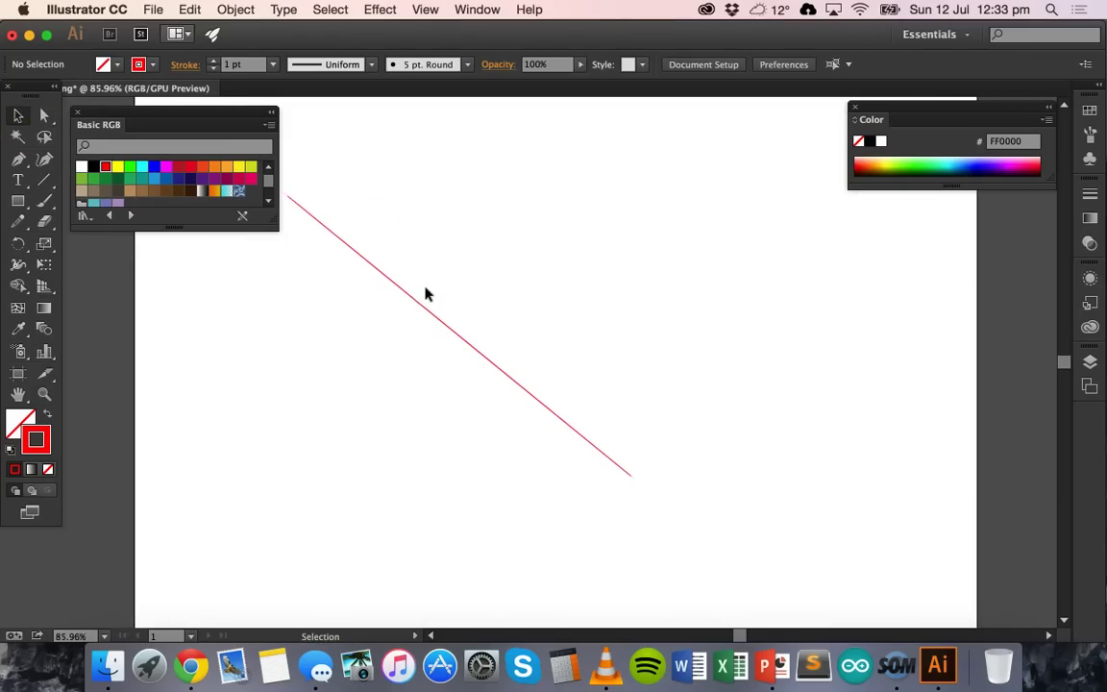
{"action": "left_click", "coordinate": [389, 279]}
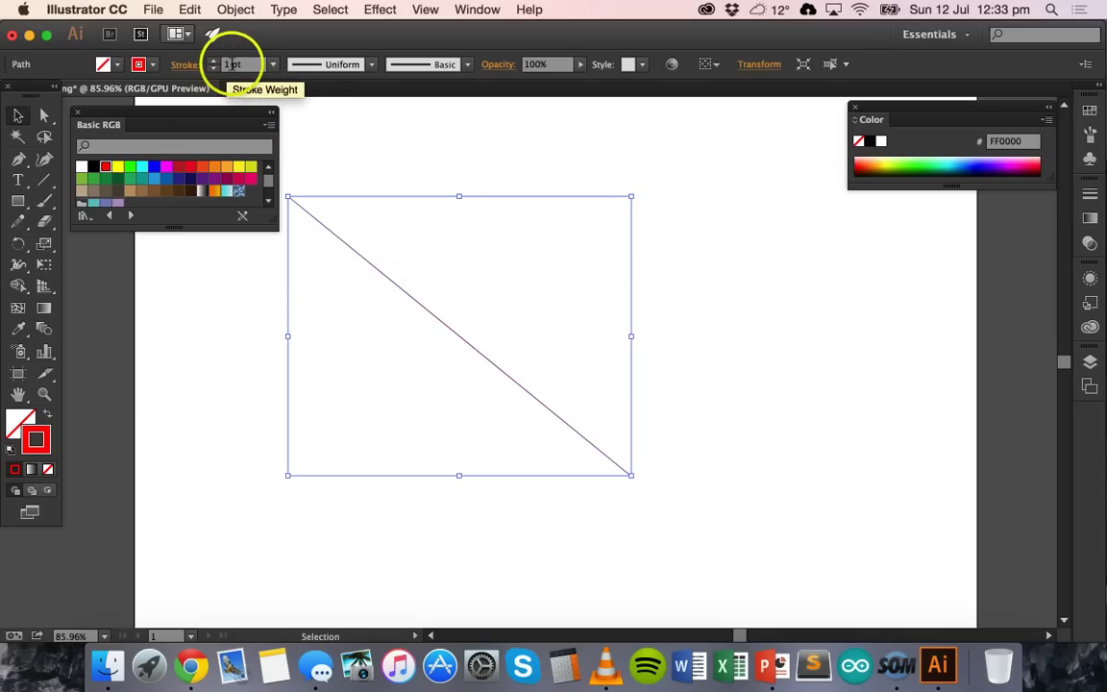
{"action": "left_click", "coordinate": [256, 64]}
{"action": "left_click", "coordinate": [235, 63]}
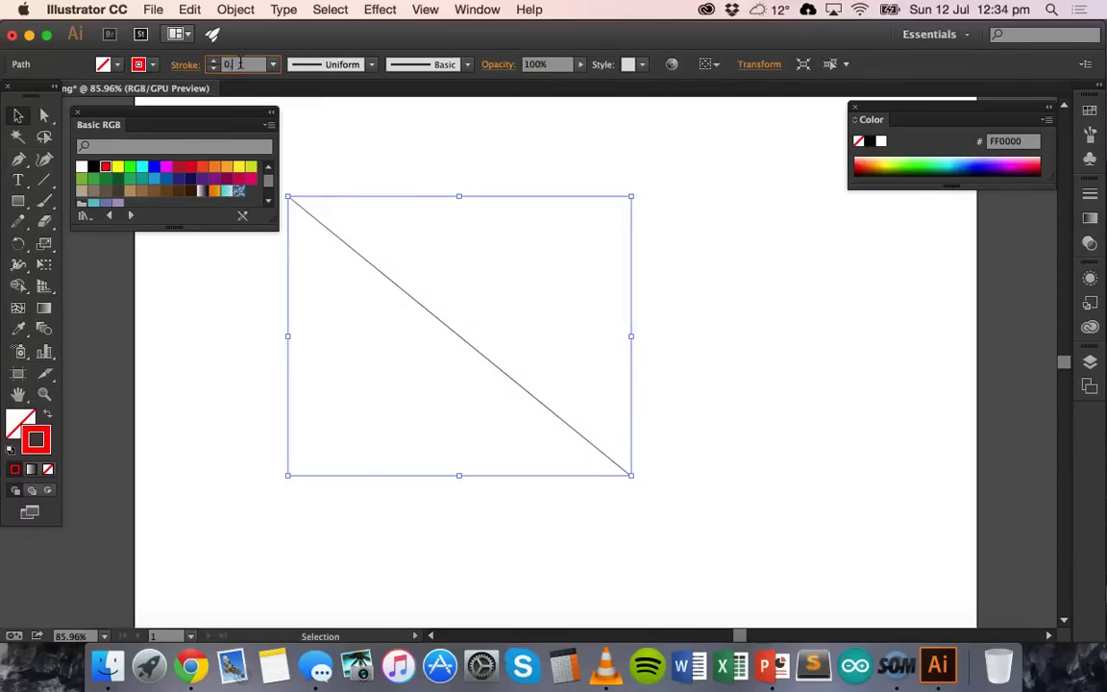
{"action": "key", "text": "Return"}
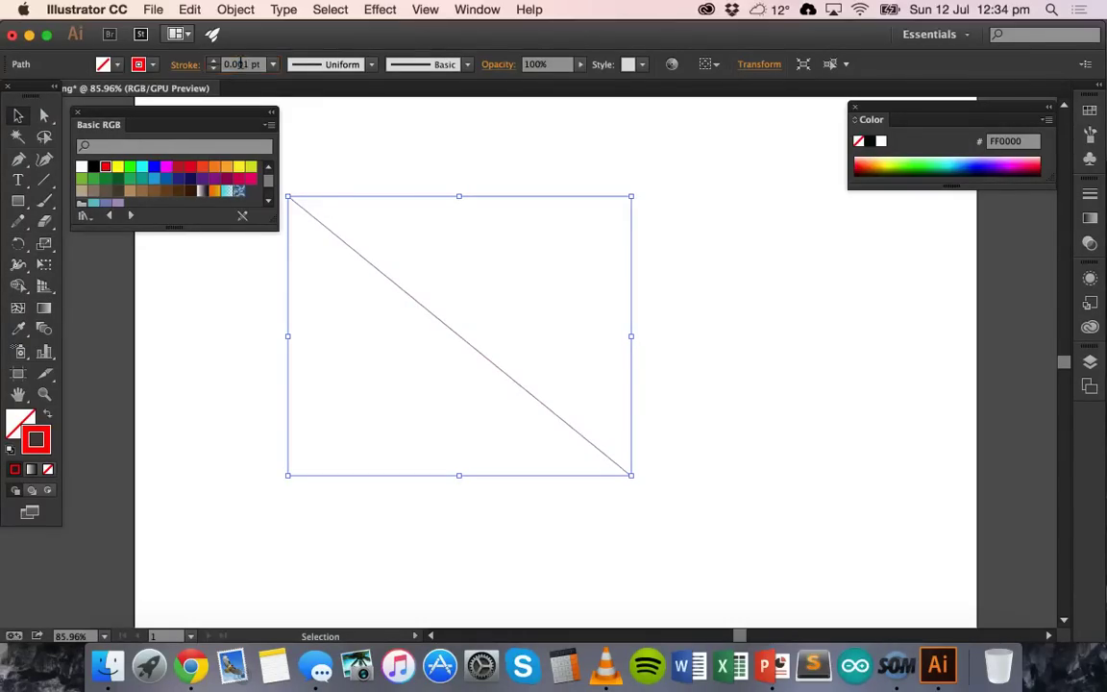
{"action": "left_click", "coordinate": [526, 151]}
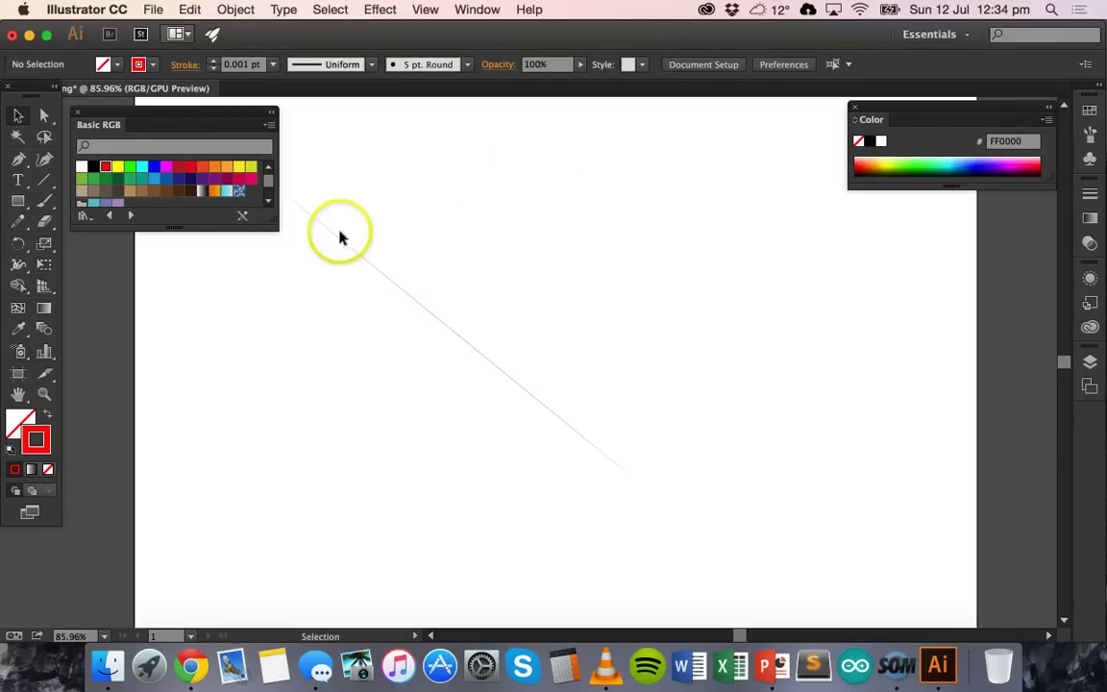
{"action": "scroll", "coordinate": [420, 309], "scroll_direction": "up", "scroll_amount": 3}
{"action": "scroll", "coordinate": [420, 309], "scroll_direction": "down", "scroll_amount": 4}
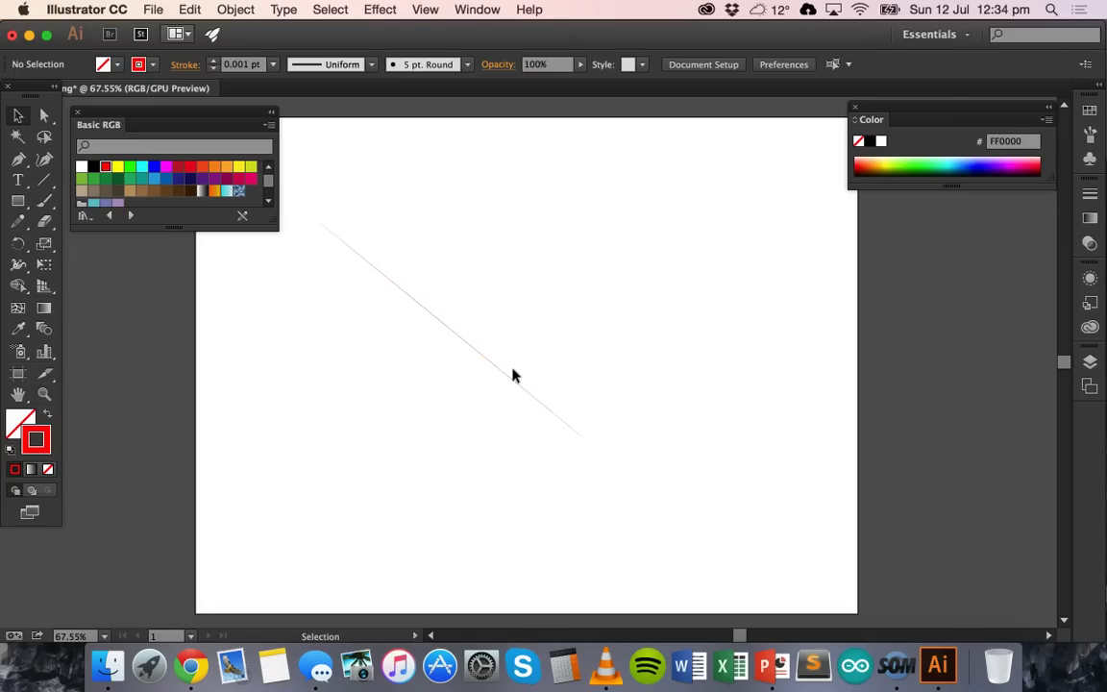
{"action": "left_click", "coordinate": [238, 64]}
{"action": "left_click", "coordinate": [241, 64]}
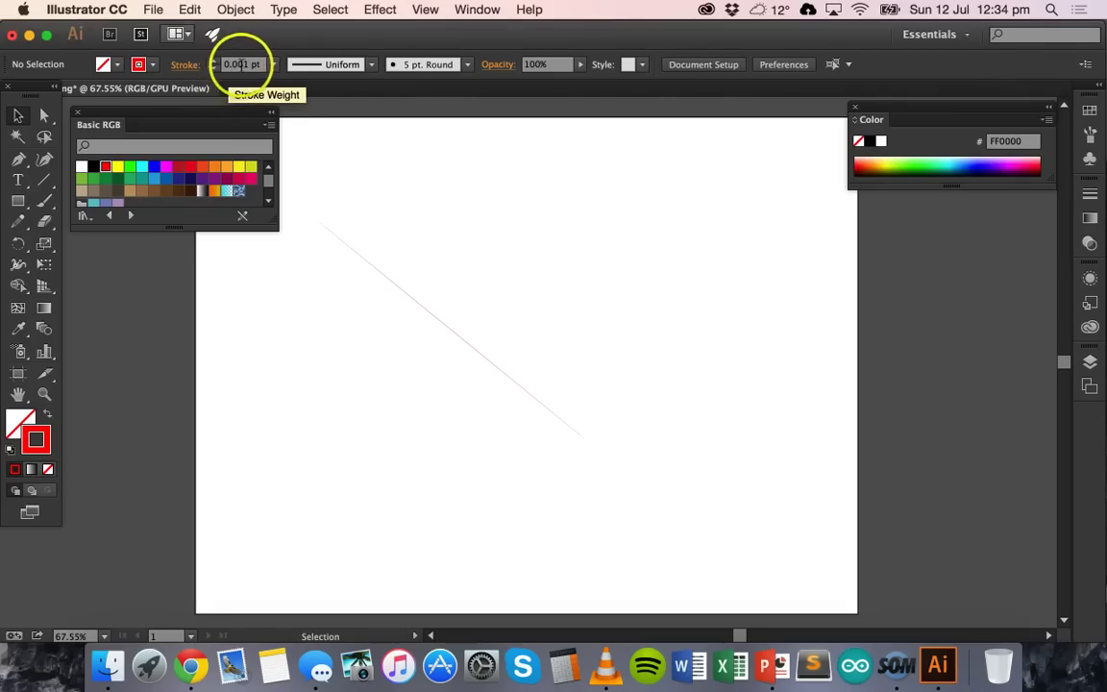
{"action": "left_click", "coordinate": [327, 209]}
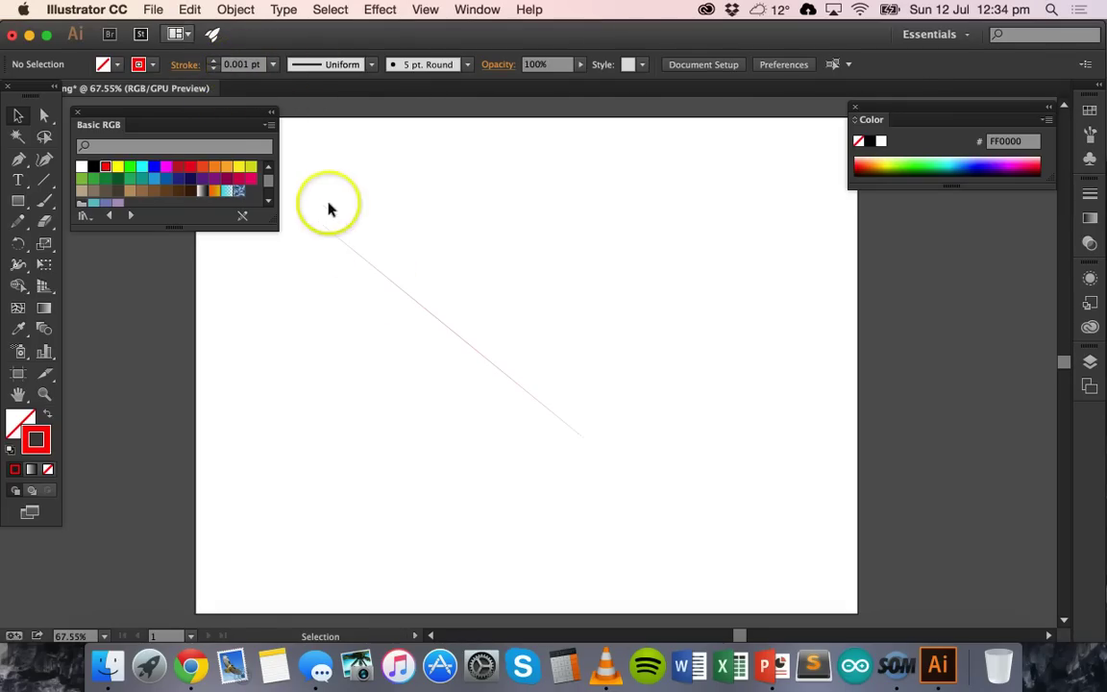
{"action": "left_click", "coordinate": [359, 254]}
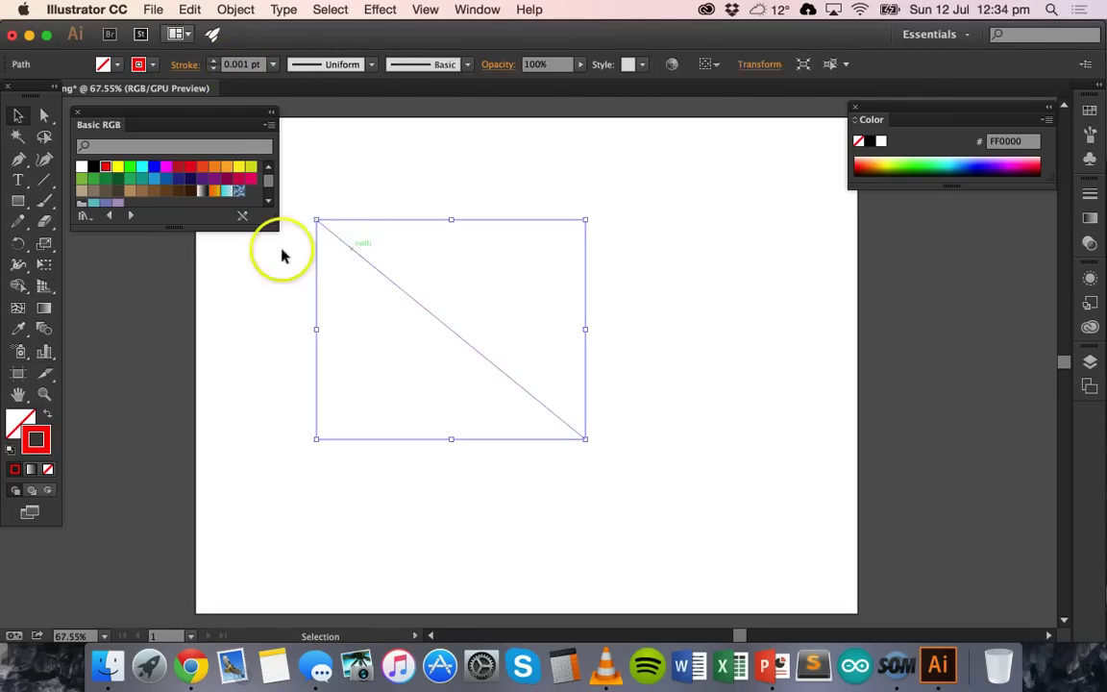
Step: Draw a nearly square red-outlined rectangle above the diagonal line's lower end and a wide ellipse below the line's upper end
{"action": "left_click", "coordinate": [19, 201]}
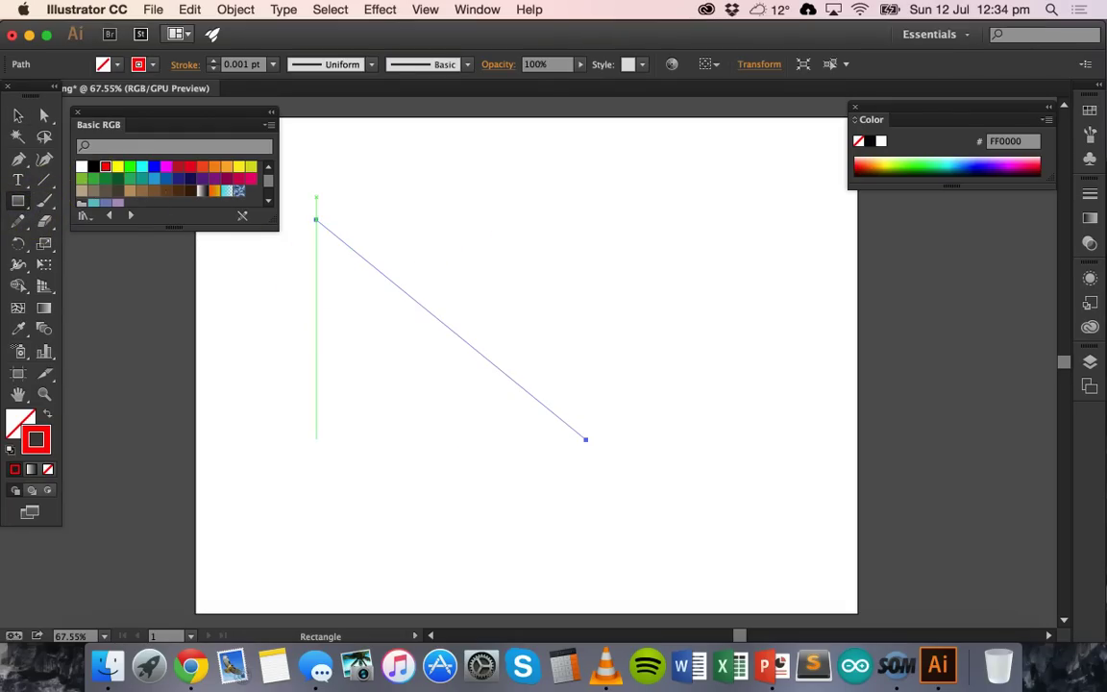
{"action": "left_click_drag", "start_coordinate": [627, 247], "coordinate": [682, 297]}
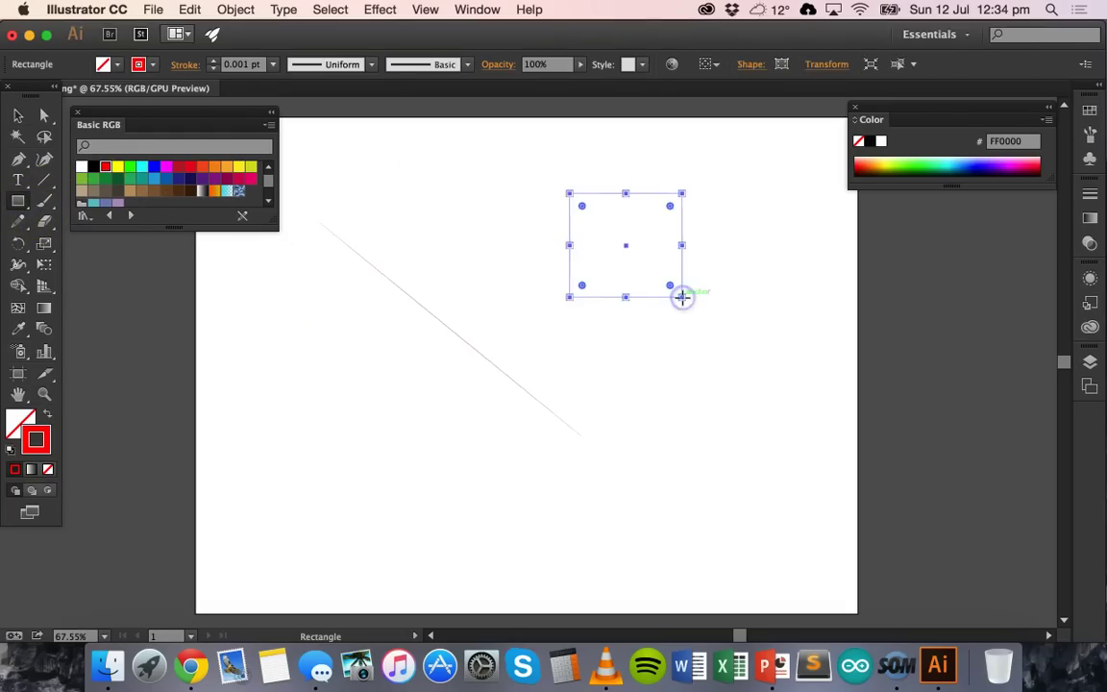
{"action": "left_click_drag", "start_coordinate": [18, 200], "coordinate": [81, 240]}
{"action": "left_click_drag", "start_coordinate": [262, 373], "coordinate": [408, 469]}
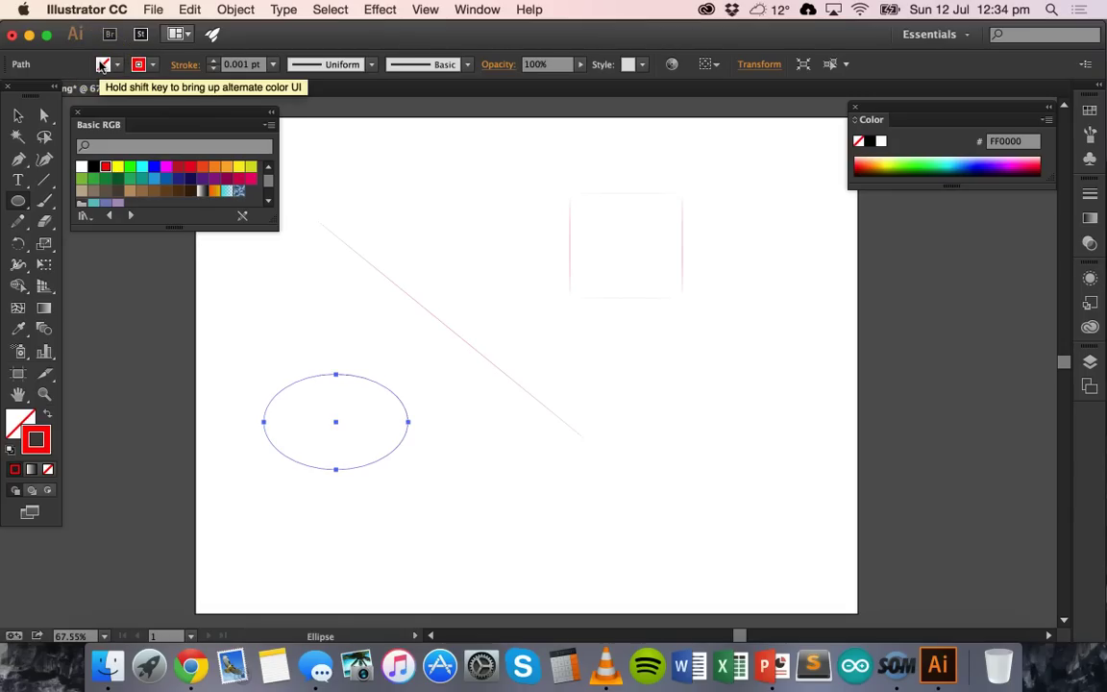
Step: Draw a small flat ellipse above the diagonal line, between its upper end and the rectangle
{"action": "left_click", "coordinate": [18, 116]}
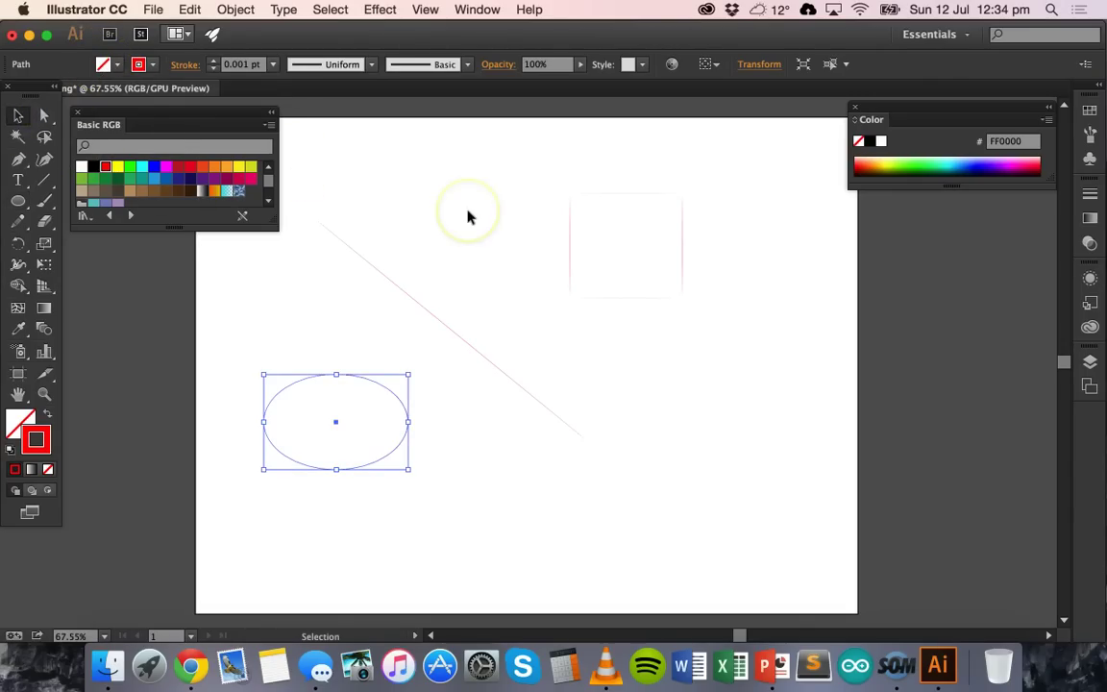
{"action": "left_click", "coordinate": [631, 212]}
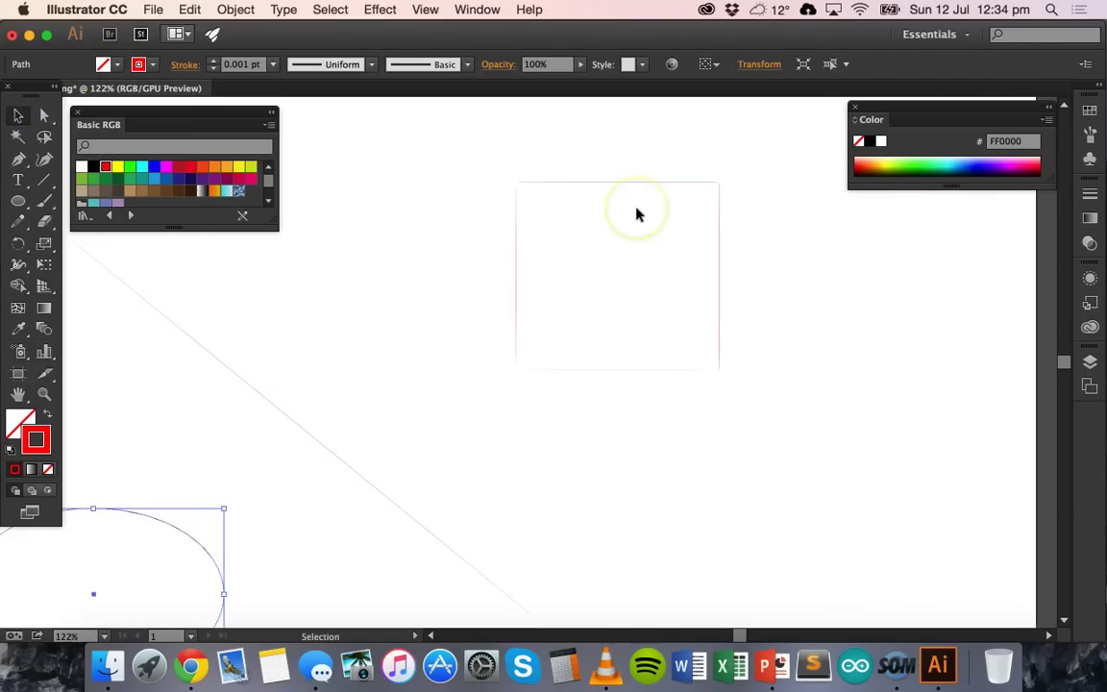
{"action": "left_click", "coordinate": [591, 272]}
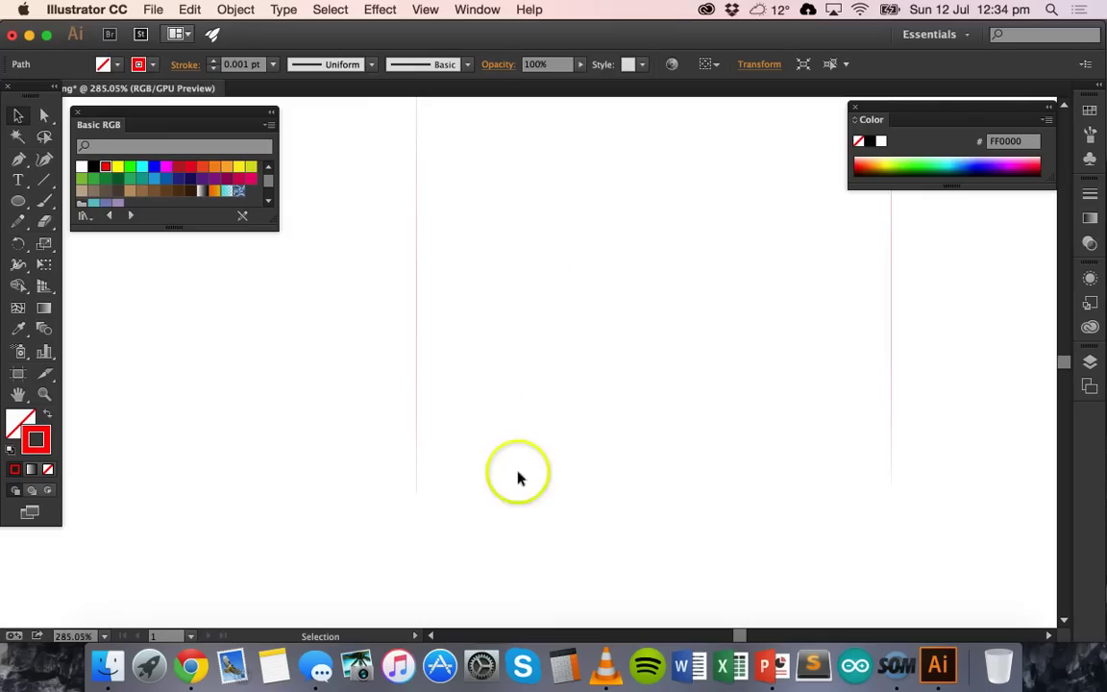
{"action": "left_click", "coordinate": [571, 388], "text": "alt"}
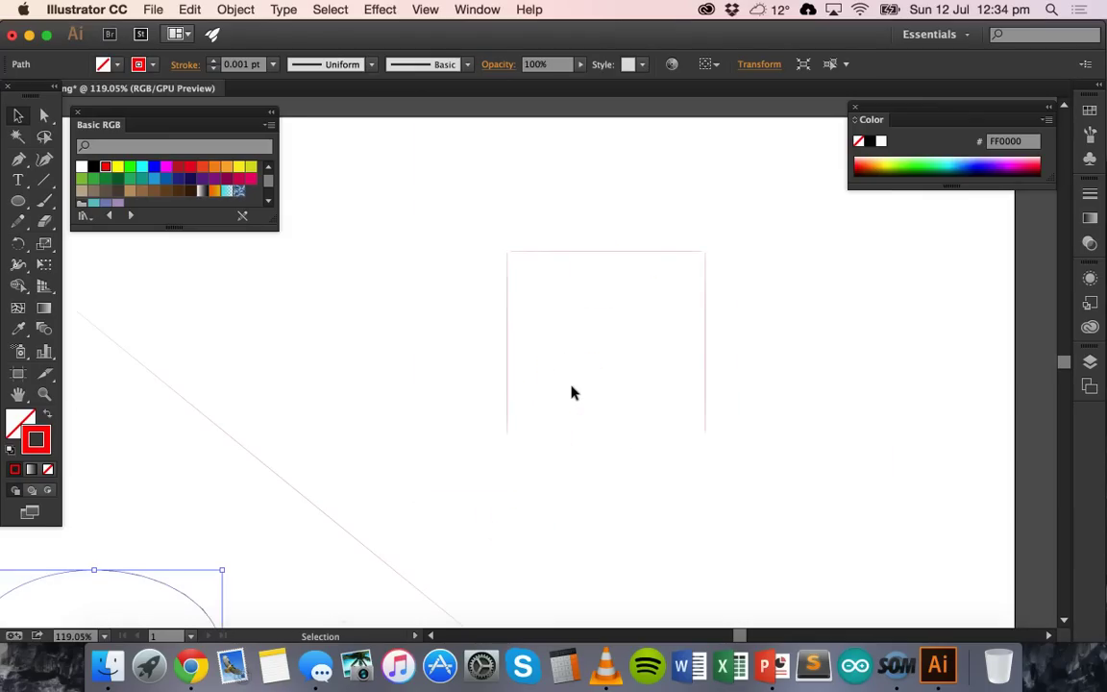
{"action": "left_click", "coordinate": [570, 392], "text": "alt"}
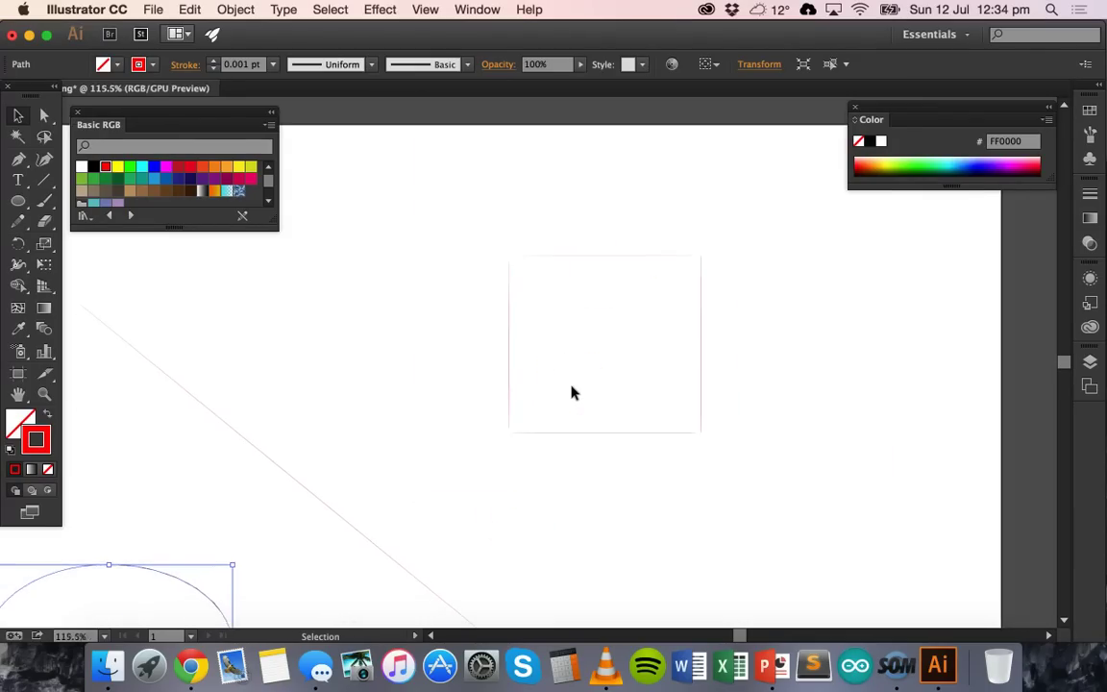
{"action": "left_click", "coordinate": [18, 201]}
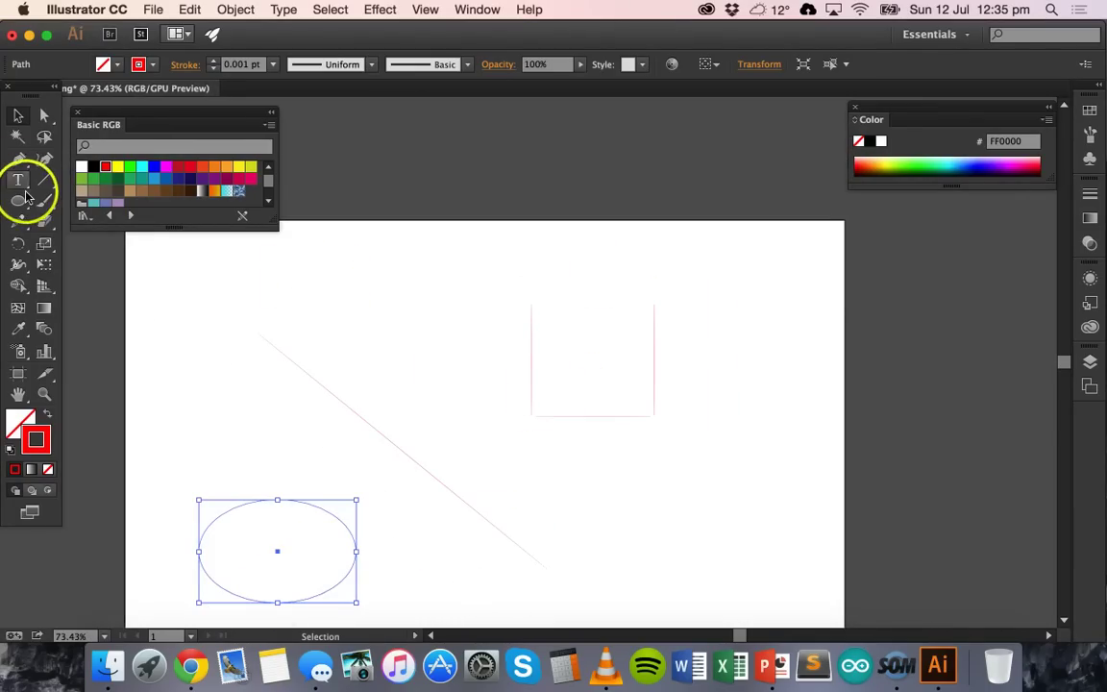
{"action": "left_click_drag", "start_coordinate": [351, 267], "coordinate": [443, 306]}
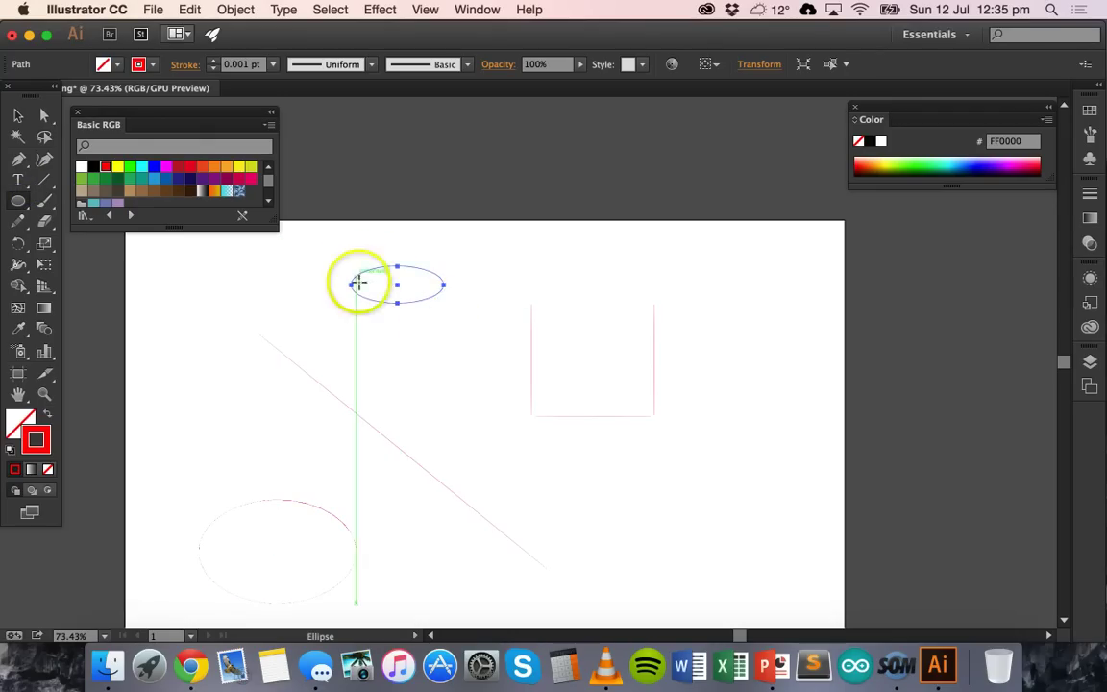
Step: Apply the black Basic RGB swatch (000000) to both the stroke and the fill of the small ellipse
{"action": "left_click", "coordinate": [119, 64]}
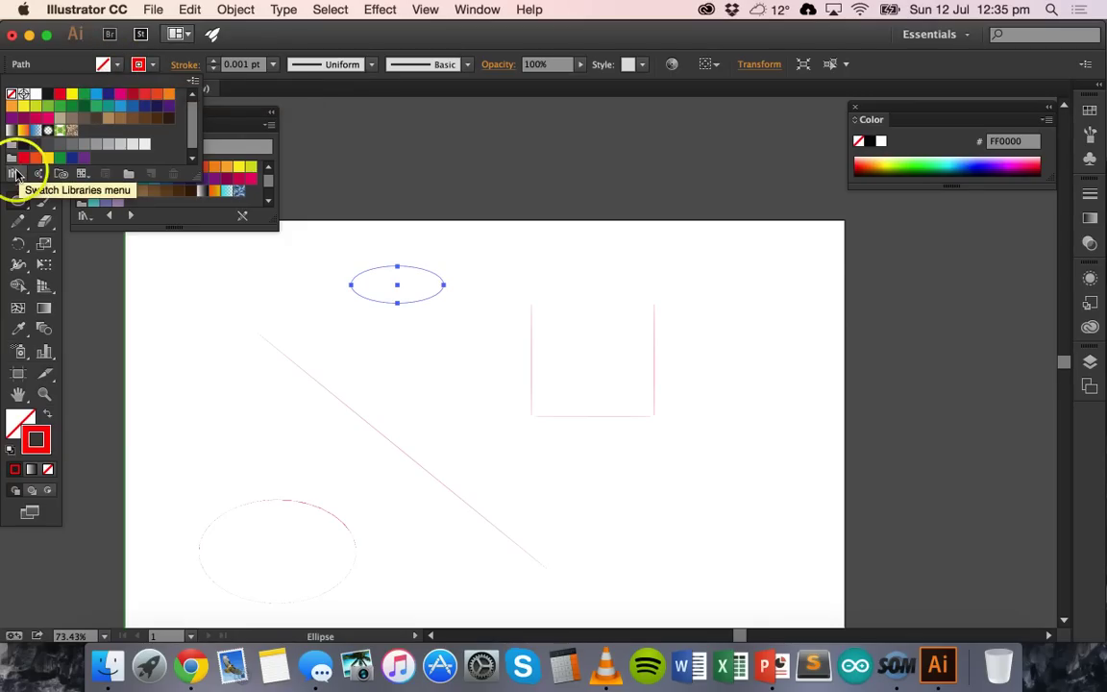
{"action": "left_click", "coordinate": [216, 115]}
{"action": "left_click", "coordinate": [95, 168]}
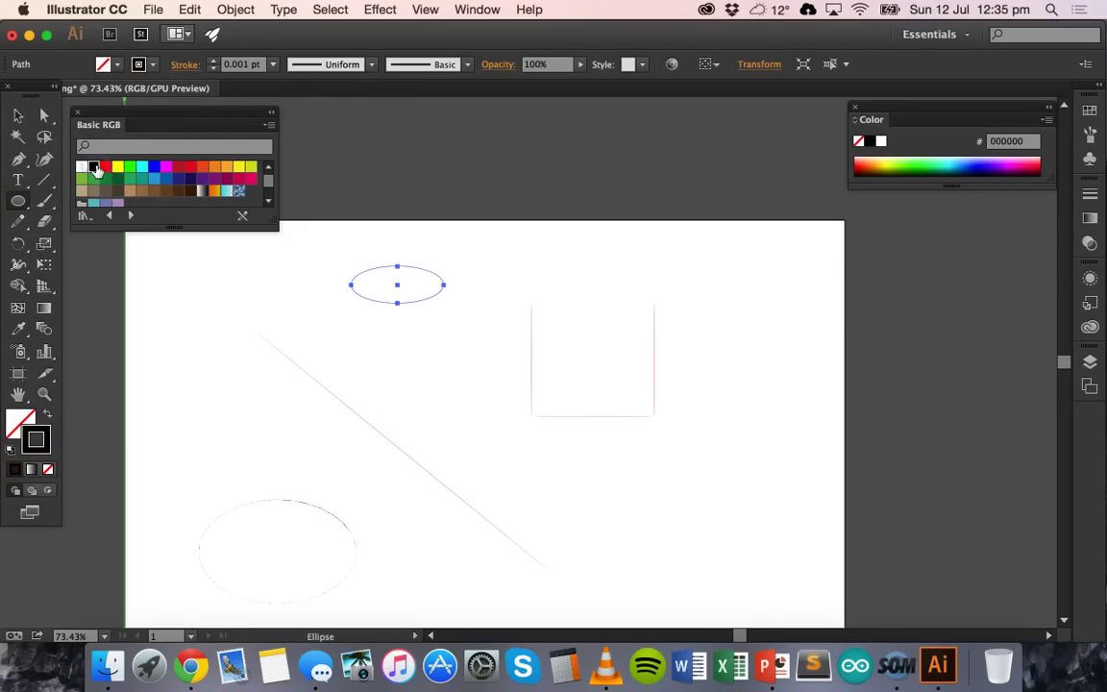
{"action": "left_click", "coordinate": [18, 423]}
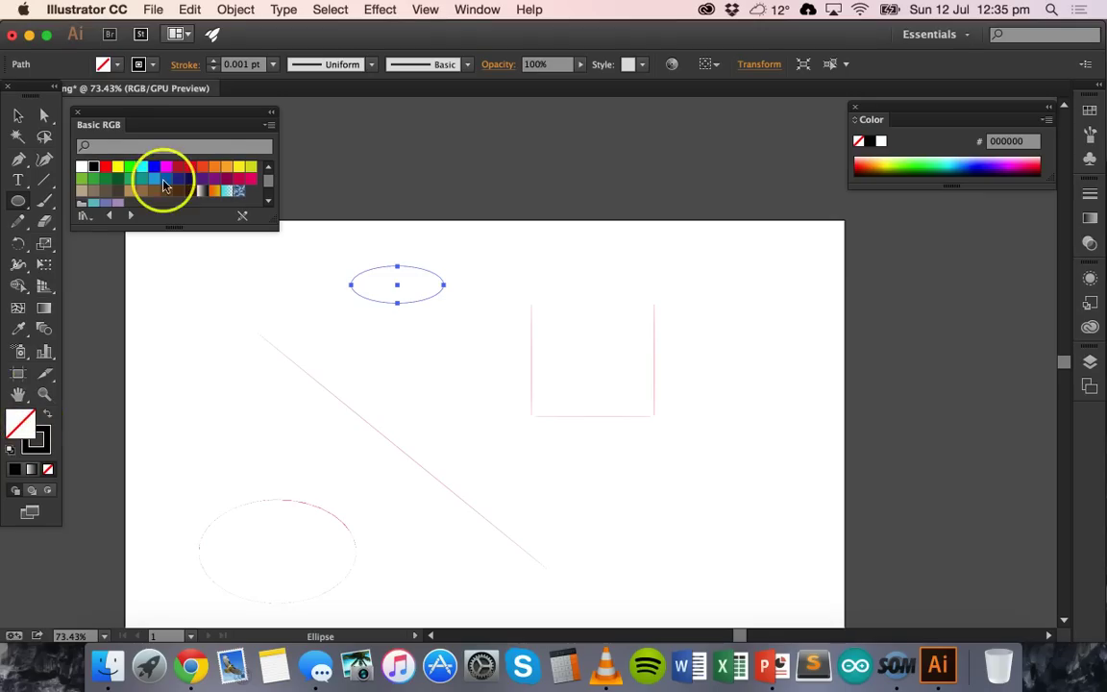
{"action": "left_click", "coordinate": [97, 168]}
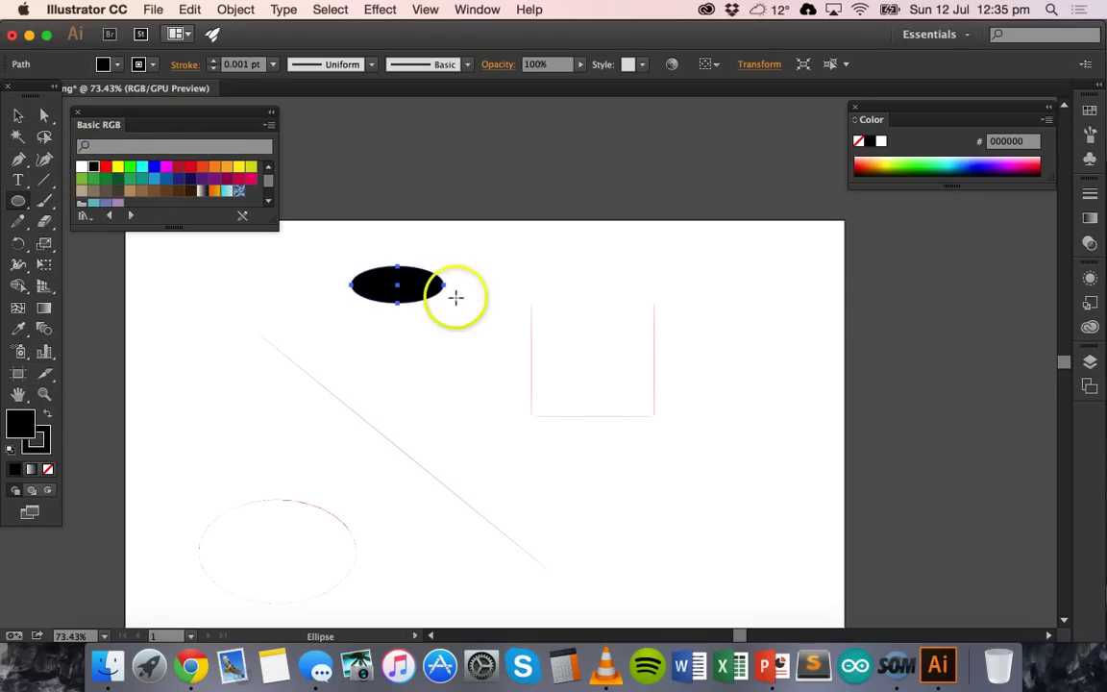
Step: Set the black ellipse's stroke to None and deselect the ellipse
{"action": "left_click", "coordinate": [47, 438]}
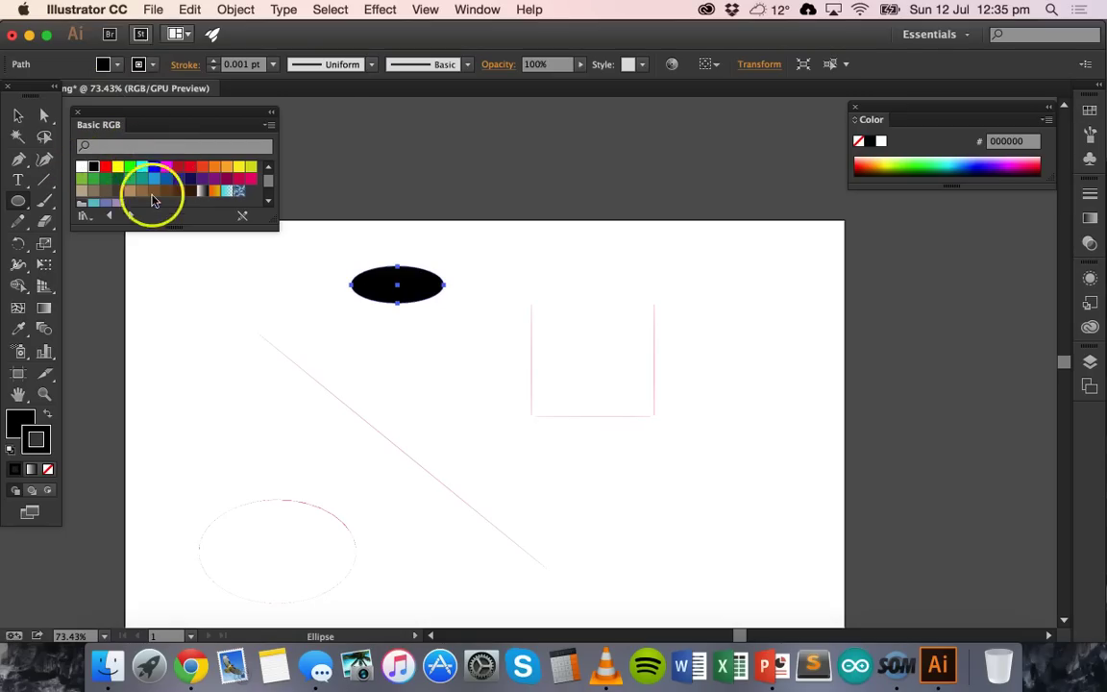
{"action": "left_click", "coordinate": [154, 65]}
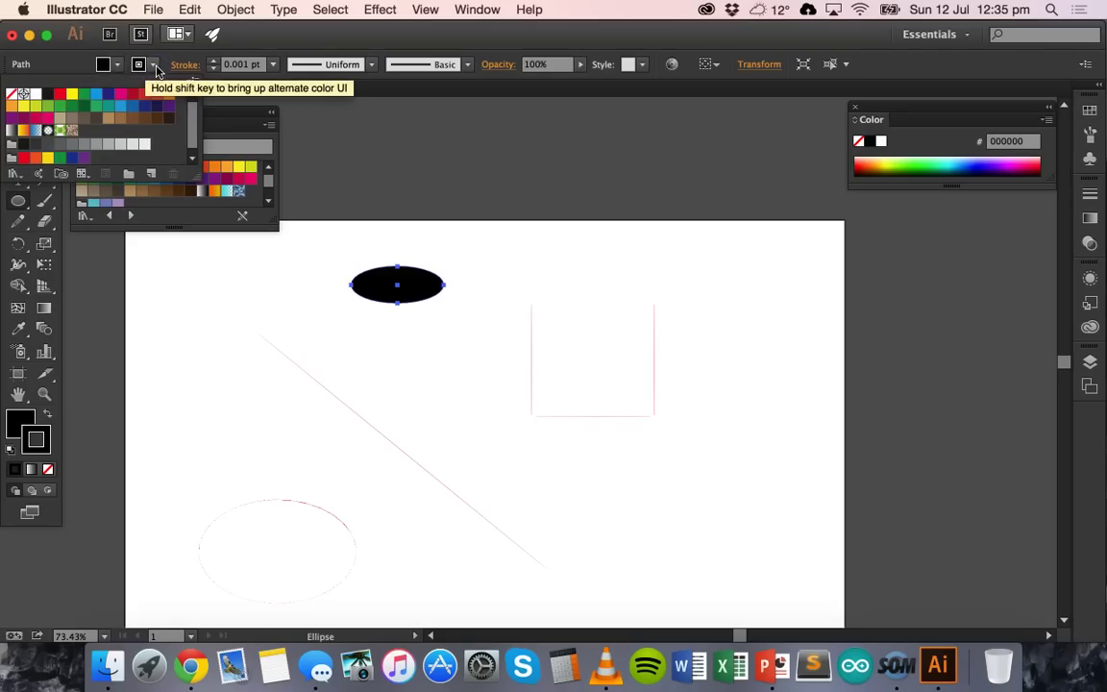
{"action": "left_click", "coordinate": [43, 440]}
{"action": "left_click", "coordinate": [48, 469]}
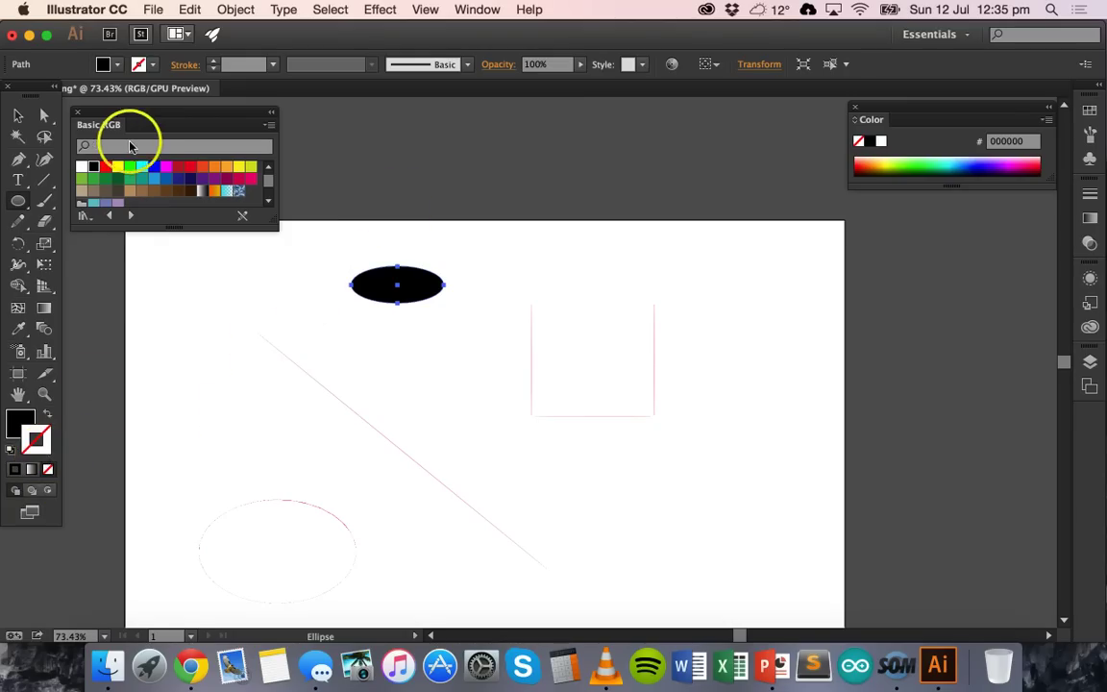
{"action": "left_click", "coordinate": [18, 115]}
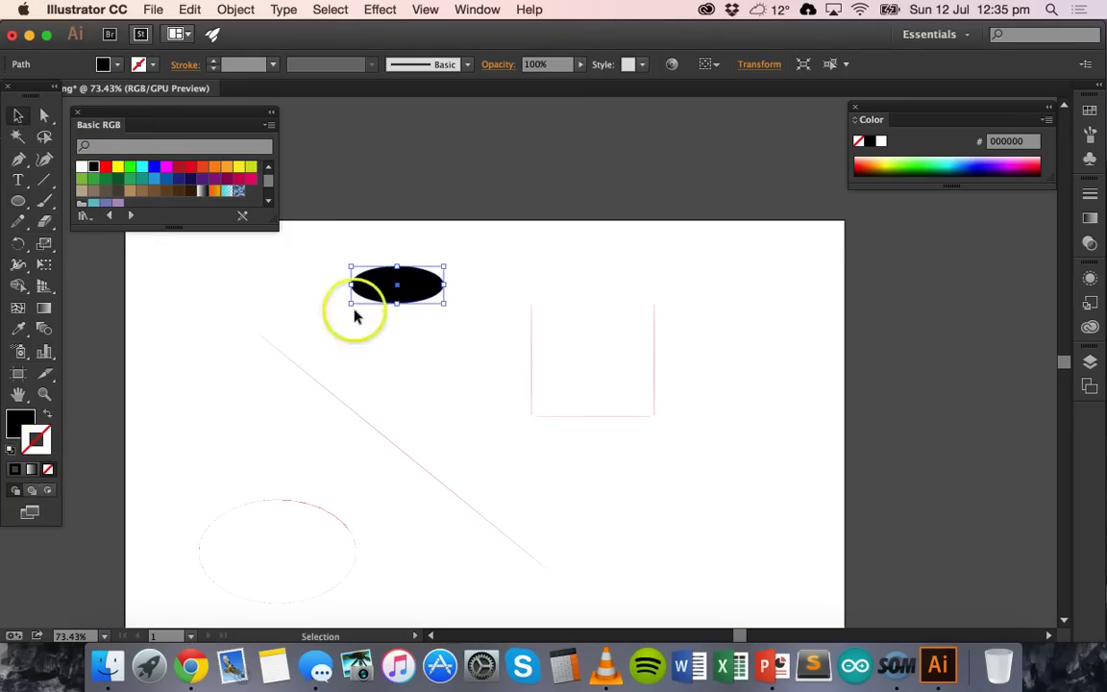
{"action": "left_click", "coordinate": [434, 239]}
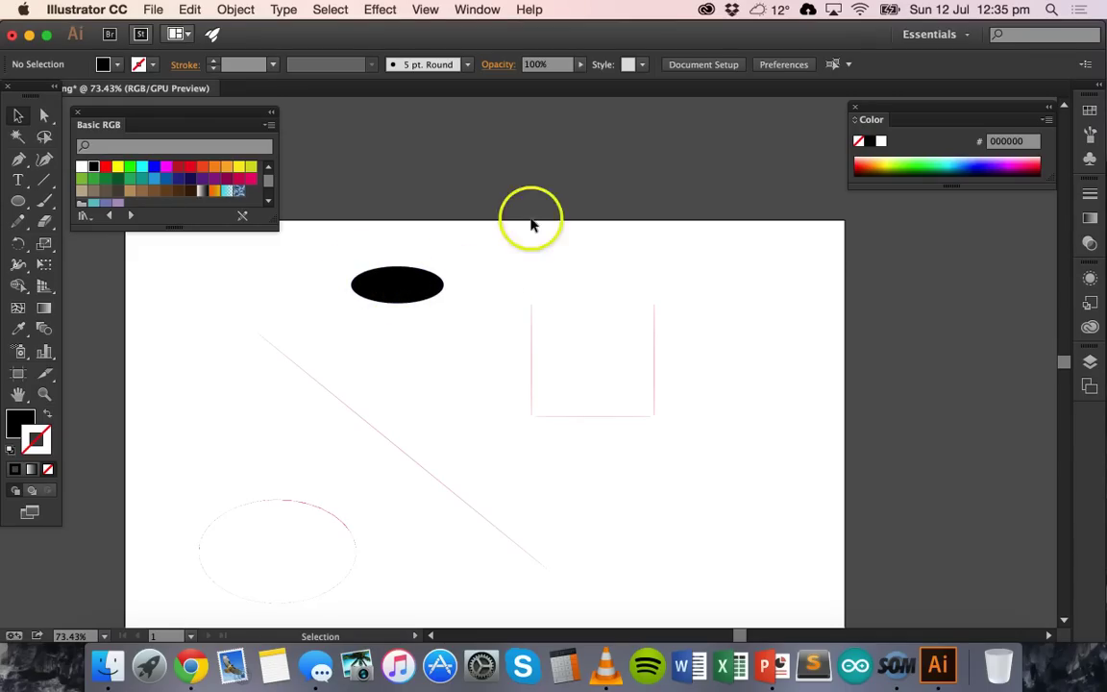
Step: Set up the Line Segment tool with no fill and the pure blue Basic RGB swatch (0000FF) as stroke
{"action": "scroll", "coordinate": [500, 288], "scroll_direction": "down", "scroll_amount": 1}
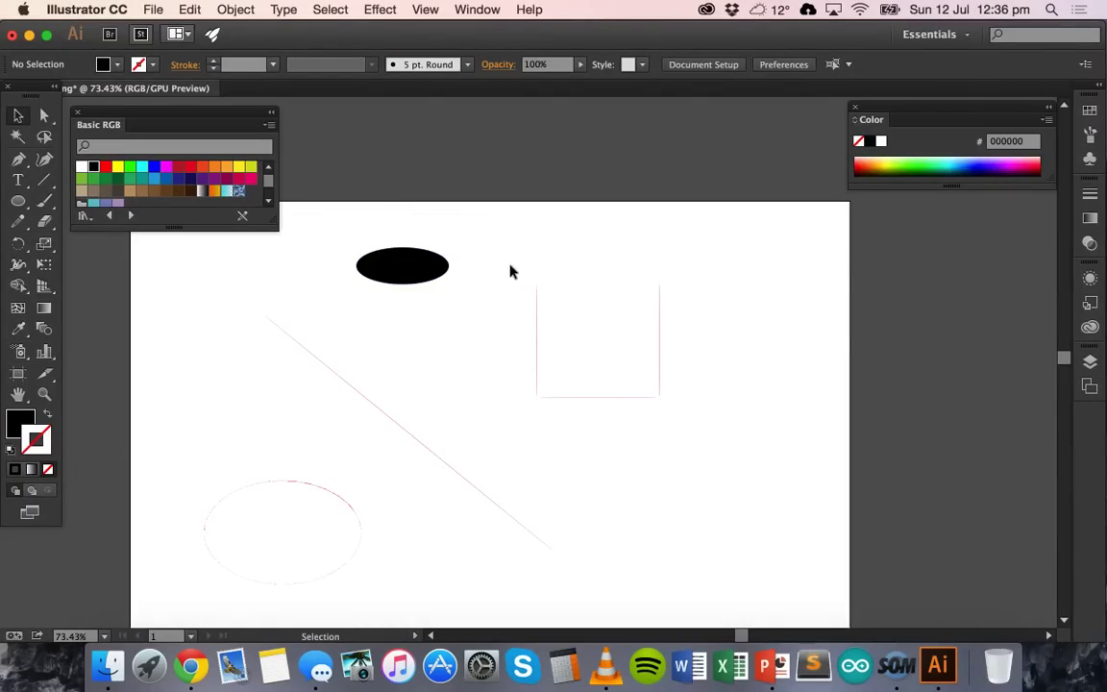
{"action": "left_click", "coordinate": [44, 180]}
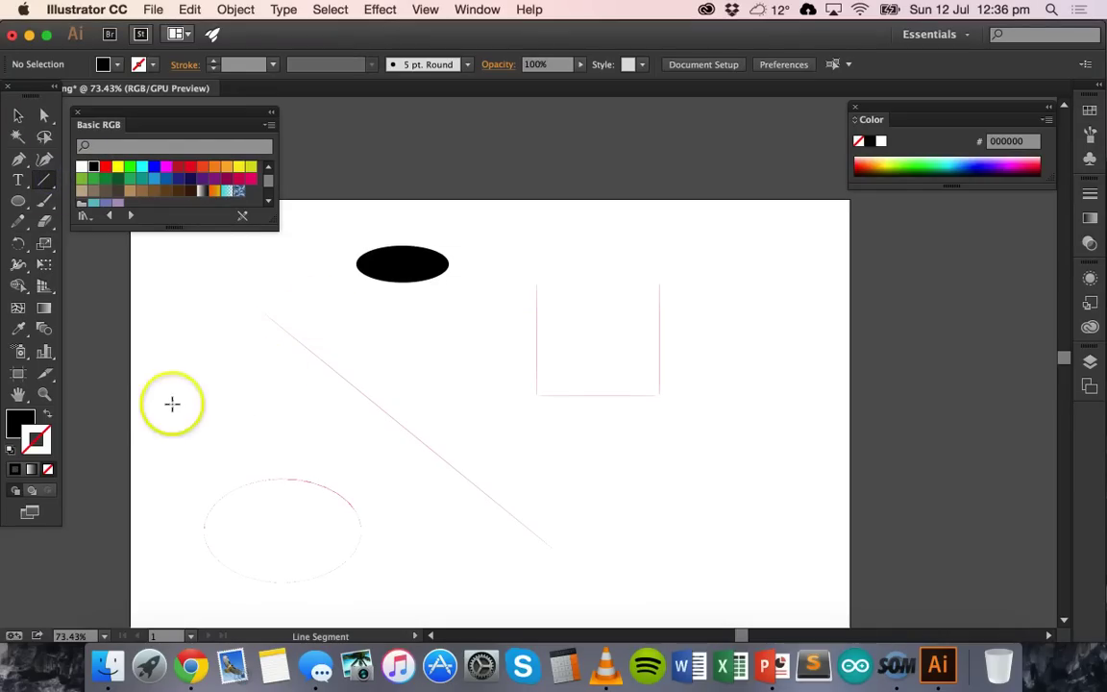
{"action": "left_click", "coordinate": [104, 64]}
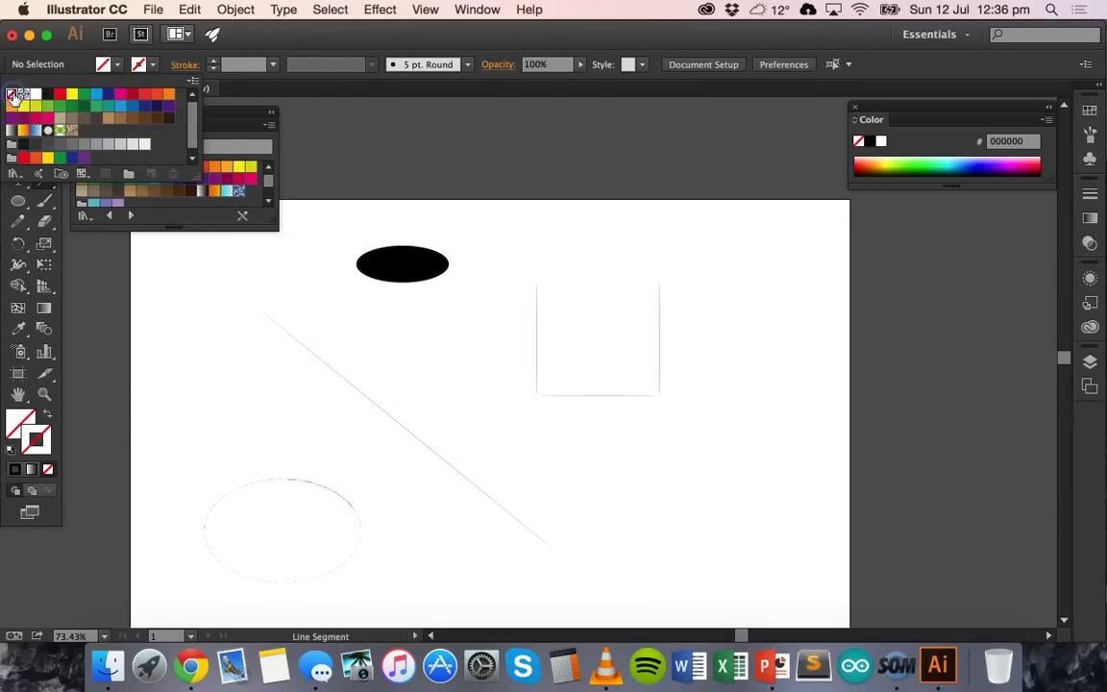
{"action": "left_click", "coordinate": [82, 60]}
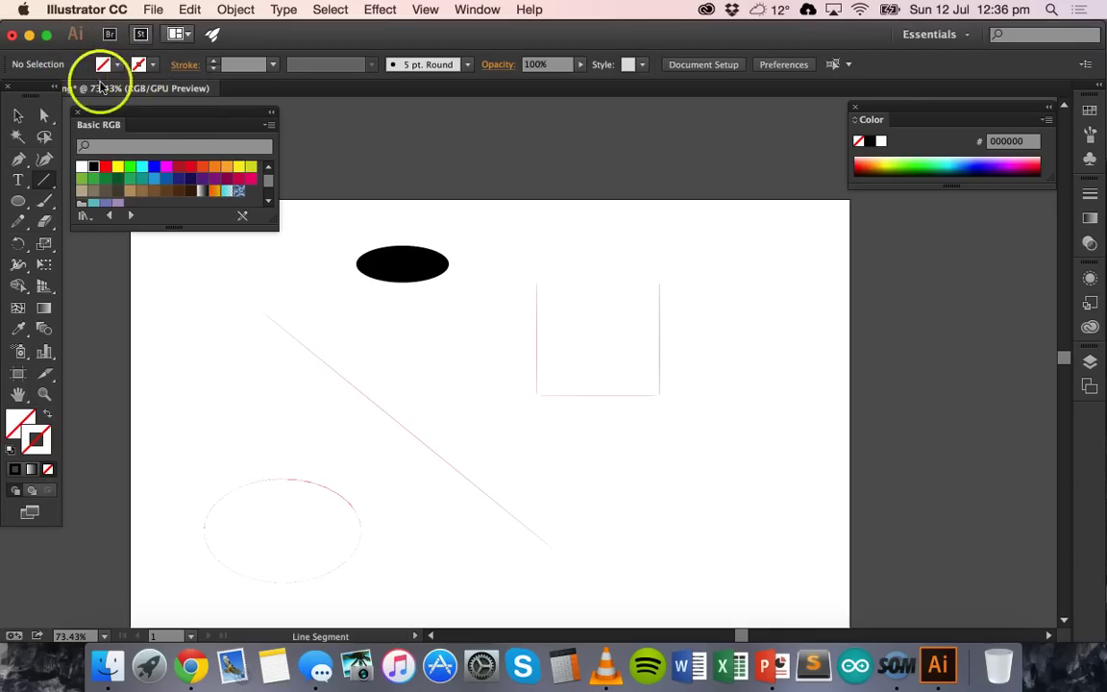
{"action": "left_click", "coordinate": [50, 434]}
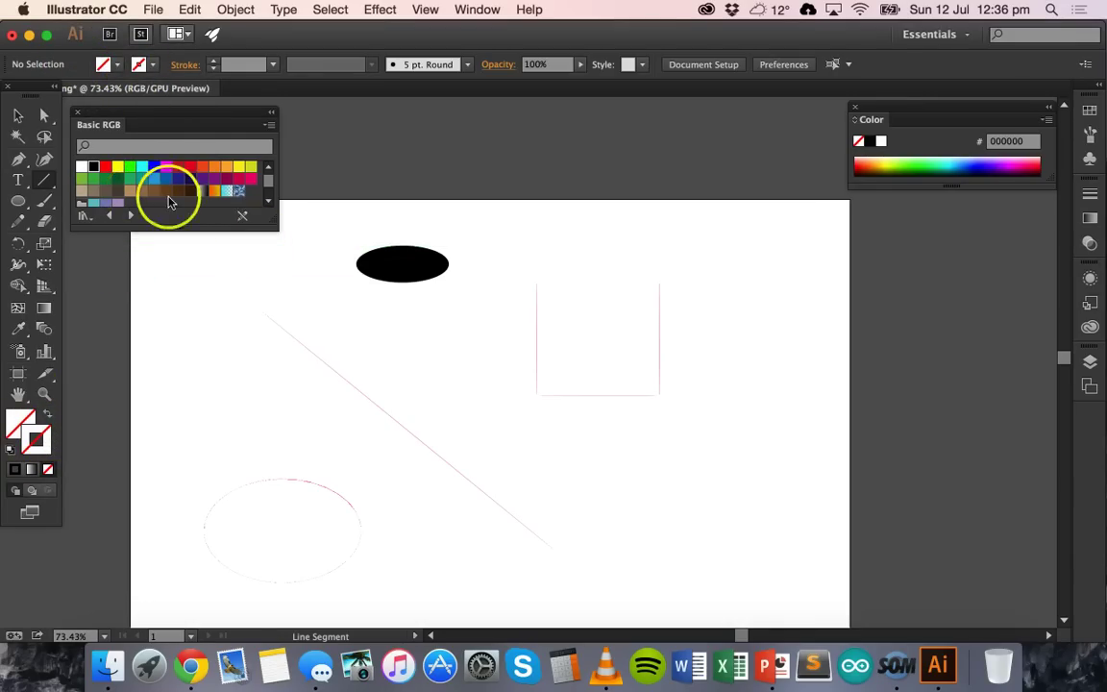
{"action": "left_click", "coordinate": [157, 168]}
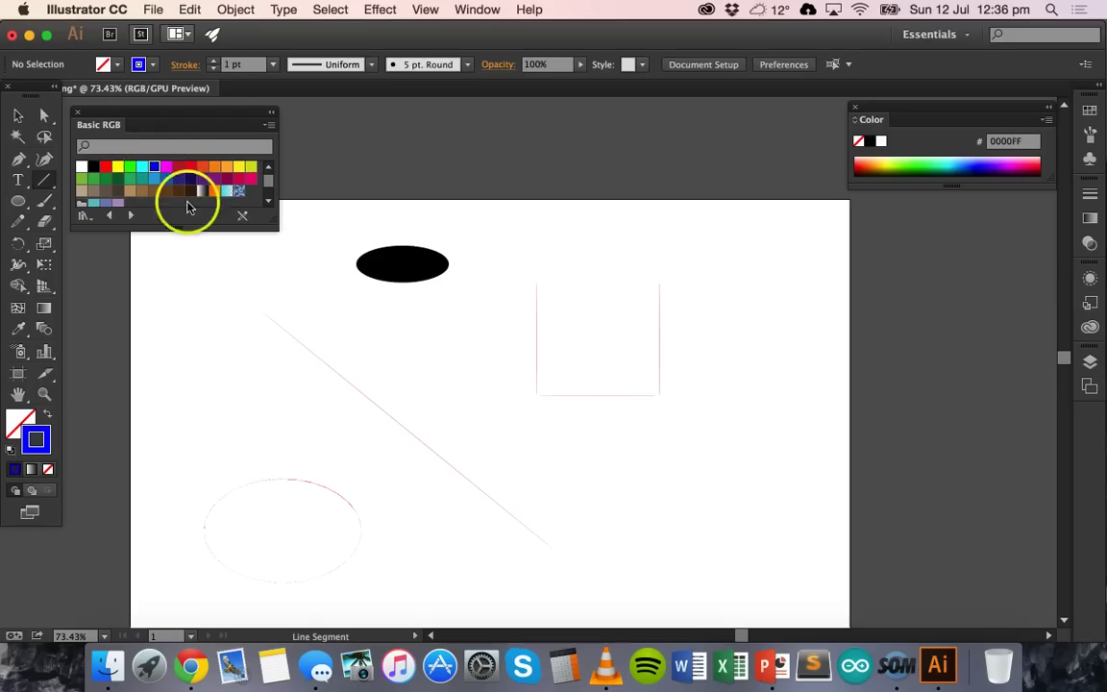
Step: Draw two short blue lines below the black ellipse and a freehand Pencil curve beside the rectangle's outer edge
{"action": "left_click_drag", "start_coordinate": [402, 318], "coordinate": [500, 394]}
{"action": "left_click_drag", "start_coordinate": [394, 365], "coordinate": [451, 390]}
{"action": "left_click_drag", "start_coordinate": [48, 222], "coordinate": [18, 223]}
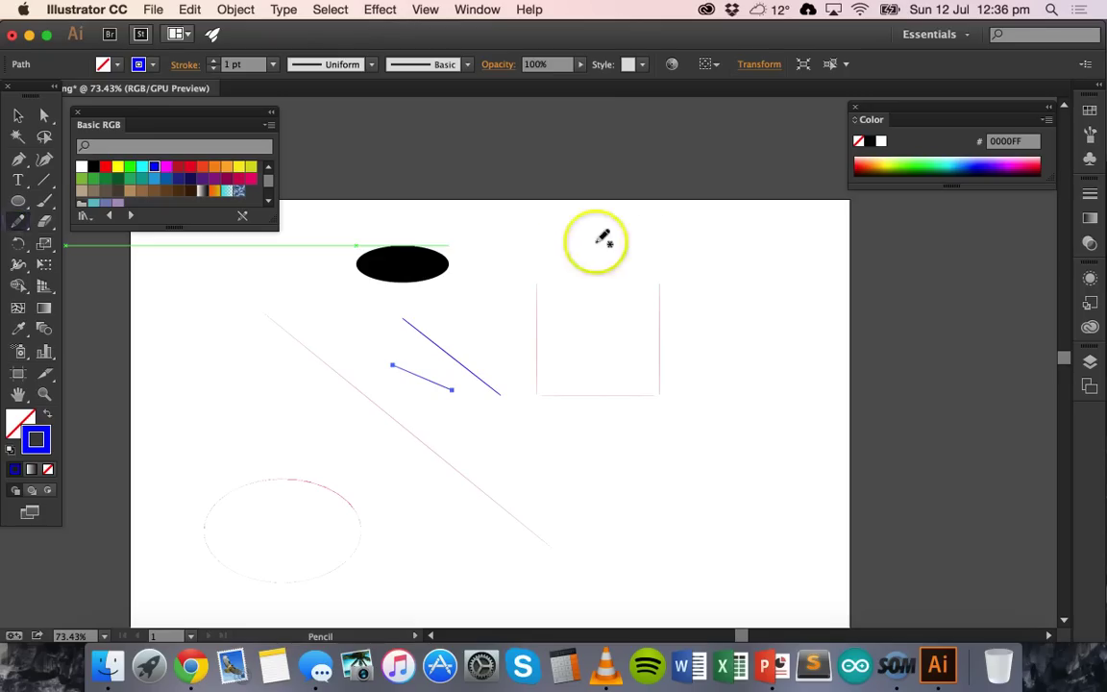
{"action": "left_click_drag", "start_coordinate": [651, 249], "coordinate": [680, 289]}
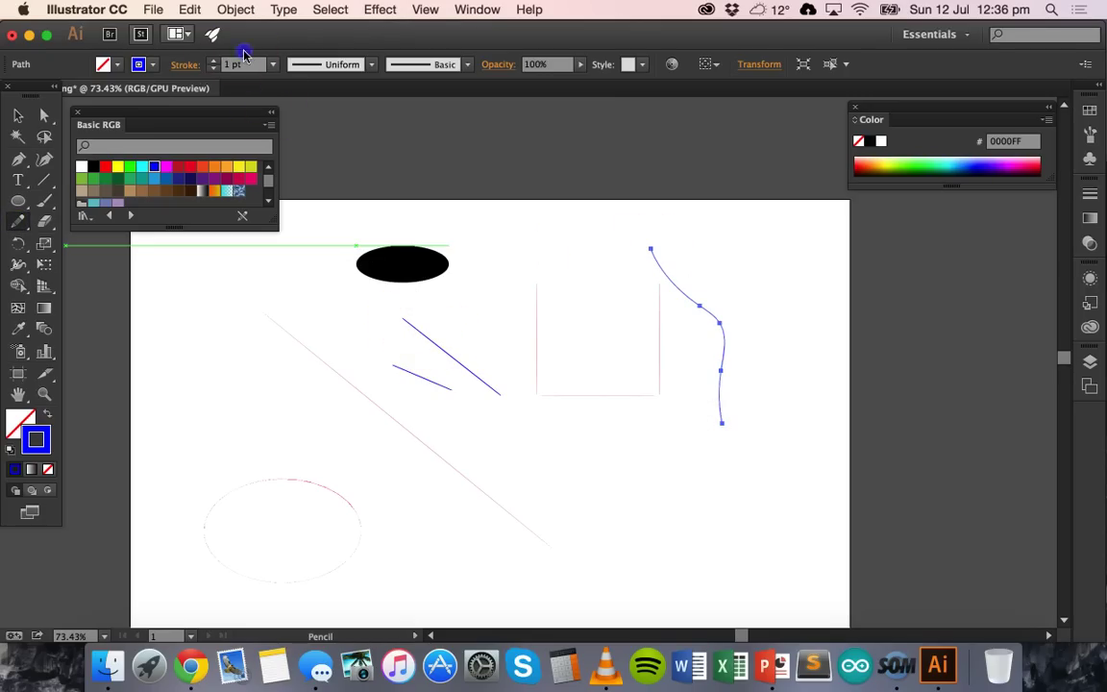
Step: Set the freehand blue curve's stroke weight to 0.001 pt and deselect the curve
{"action": "left_click", "coordinate": [209, 66]}
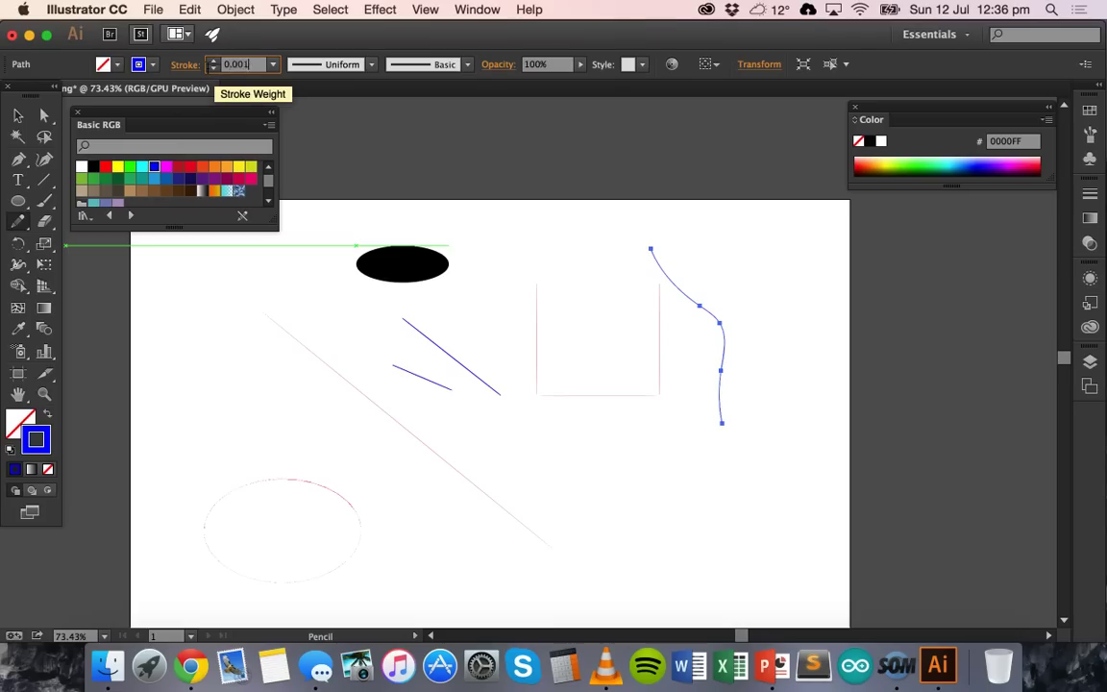
{"action": "type", "text": "0.001"}
{"action": "key", "text": "Return"}
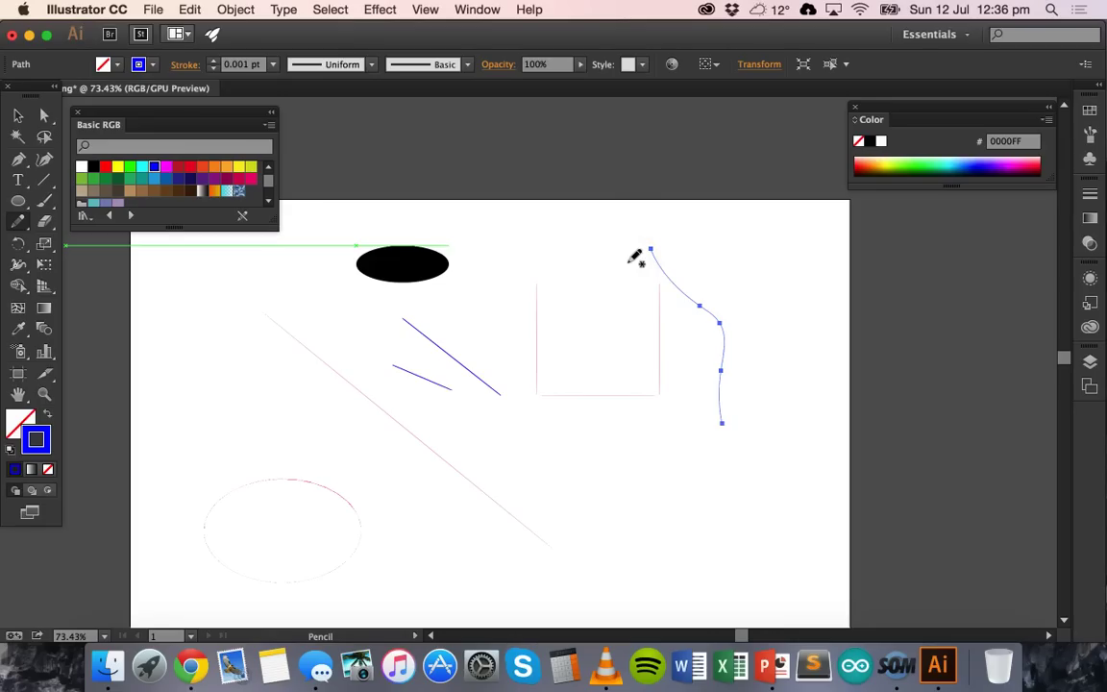
{"action": "left_click", "coordinate": [18, 115]}
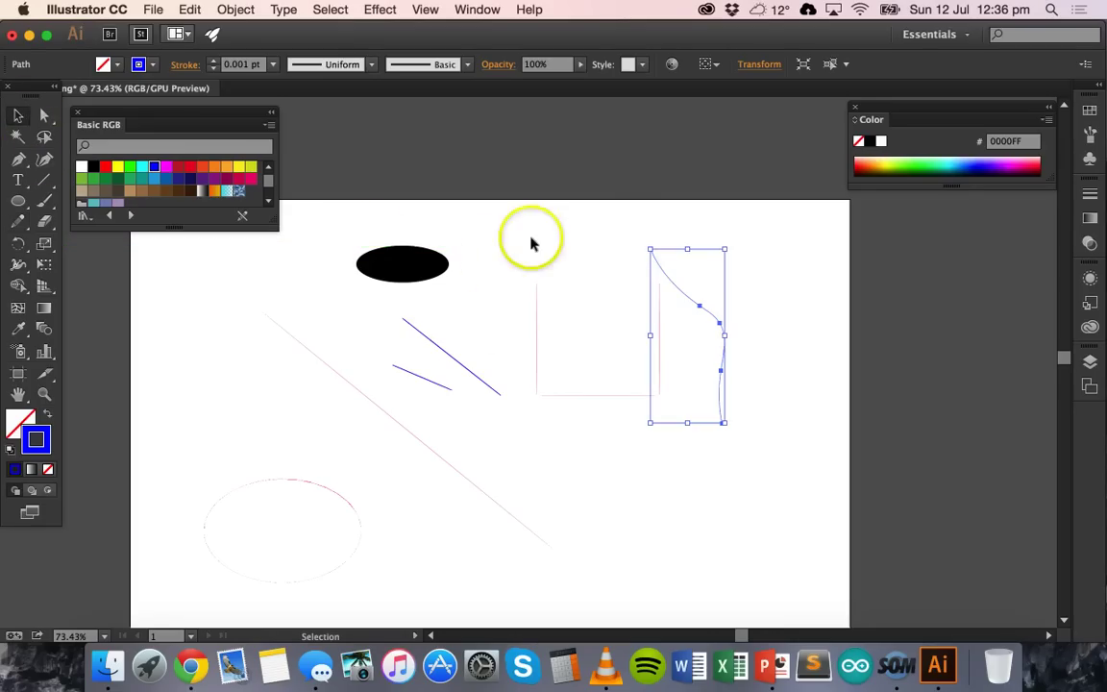
{"action": "left_click", "coordinate": [667, 301]}
{"action": "left_click", "coordinate": [665, 271]}
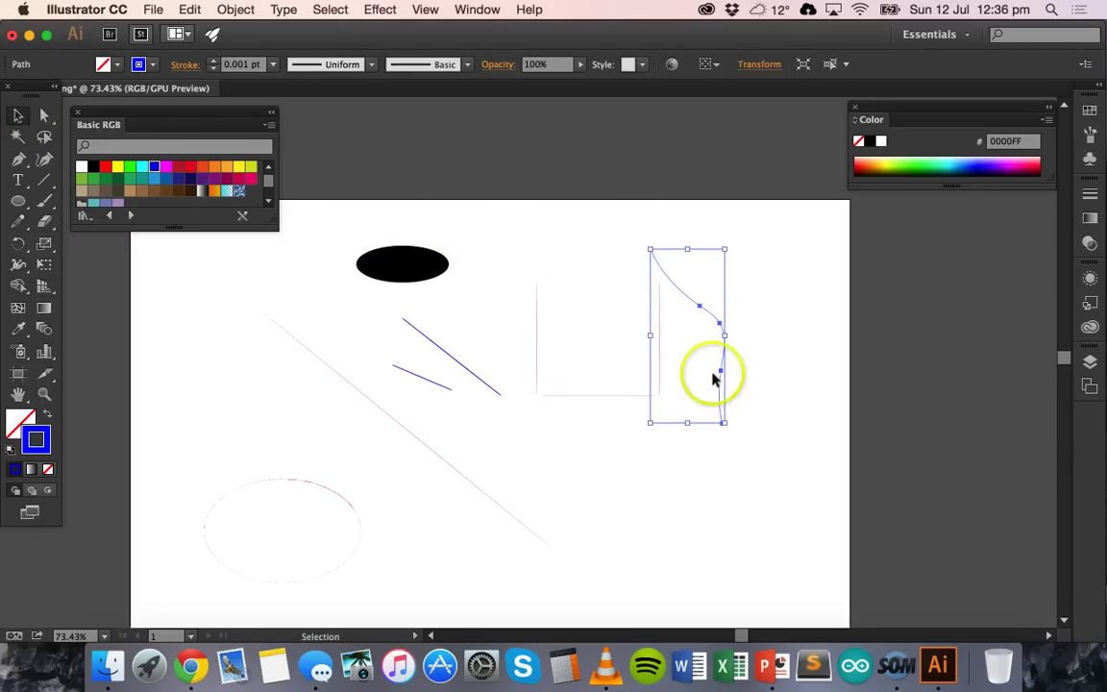
{"action": "left_click", "coordinate": [571, 248]}
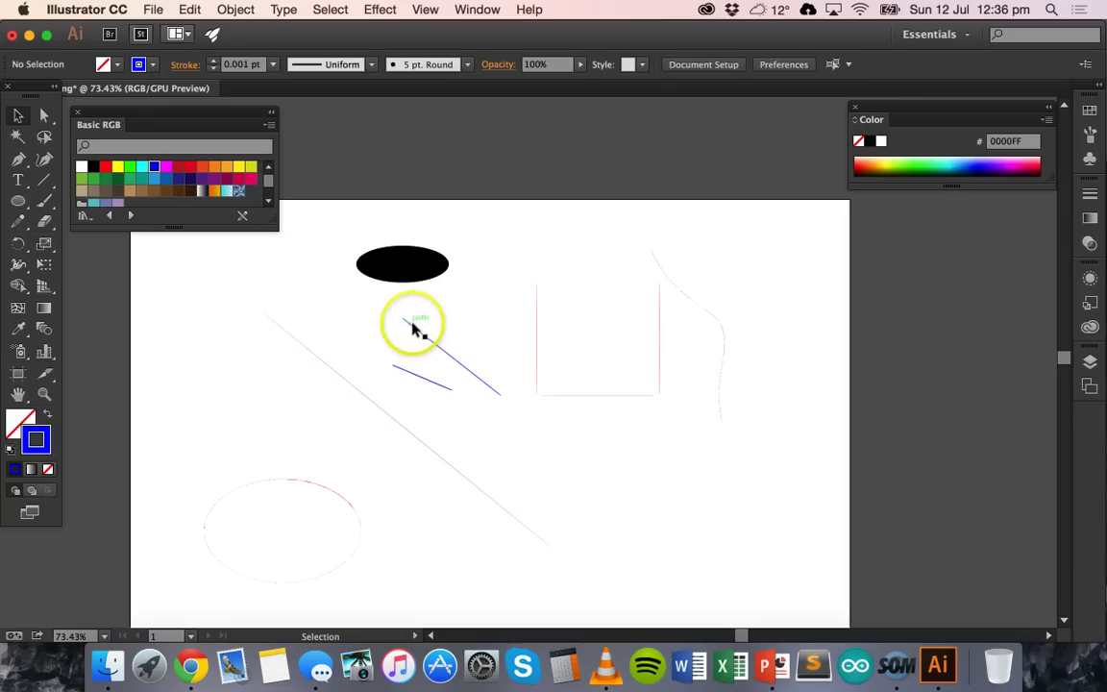
Step: Set the stroke weight of the two short blue lines below the black ellipse to 0.001 pt and deselect them
{"action": "left_click", "coordinate": [422, 342]}
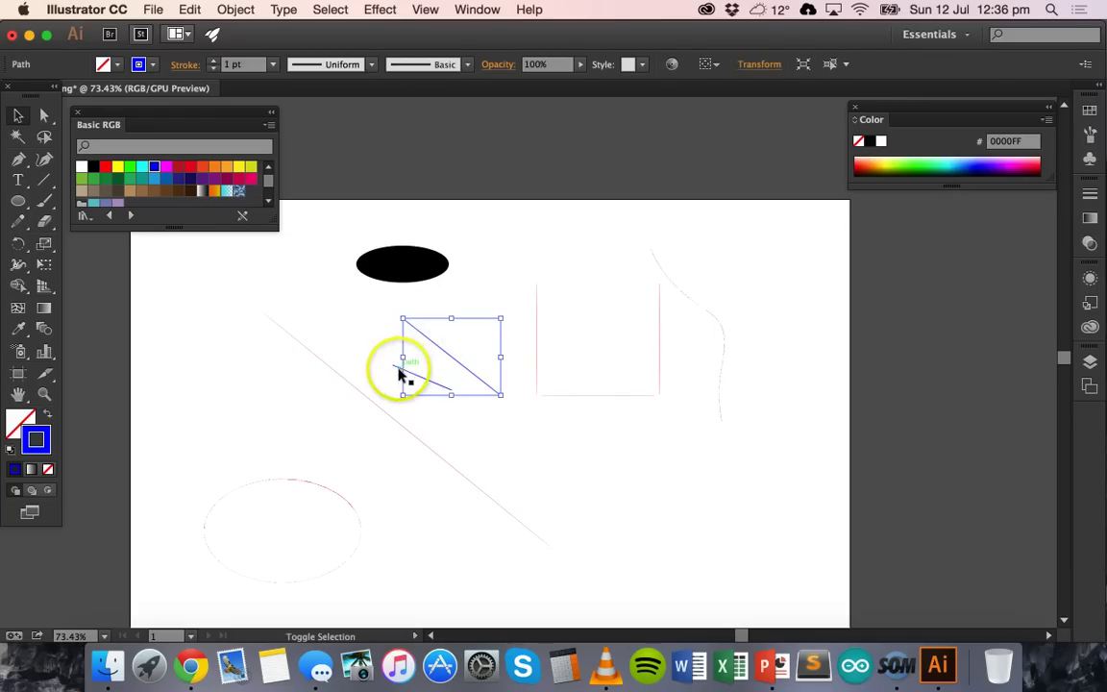
{"action": "left_click_drag", "start_coordinate": [424, 380], "coordinate": [390, 348]}
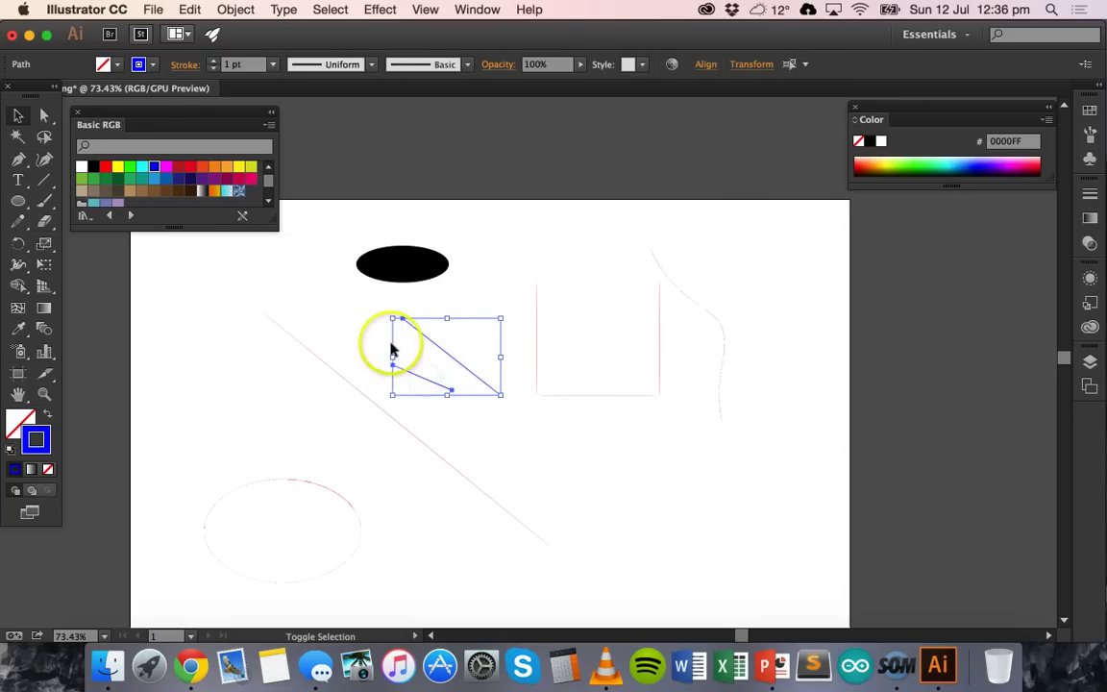
{"action": "left_click", "coordinate": [214, 68]}
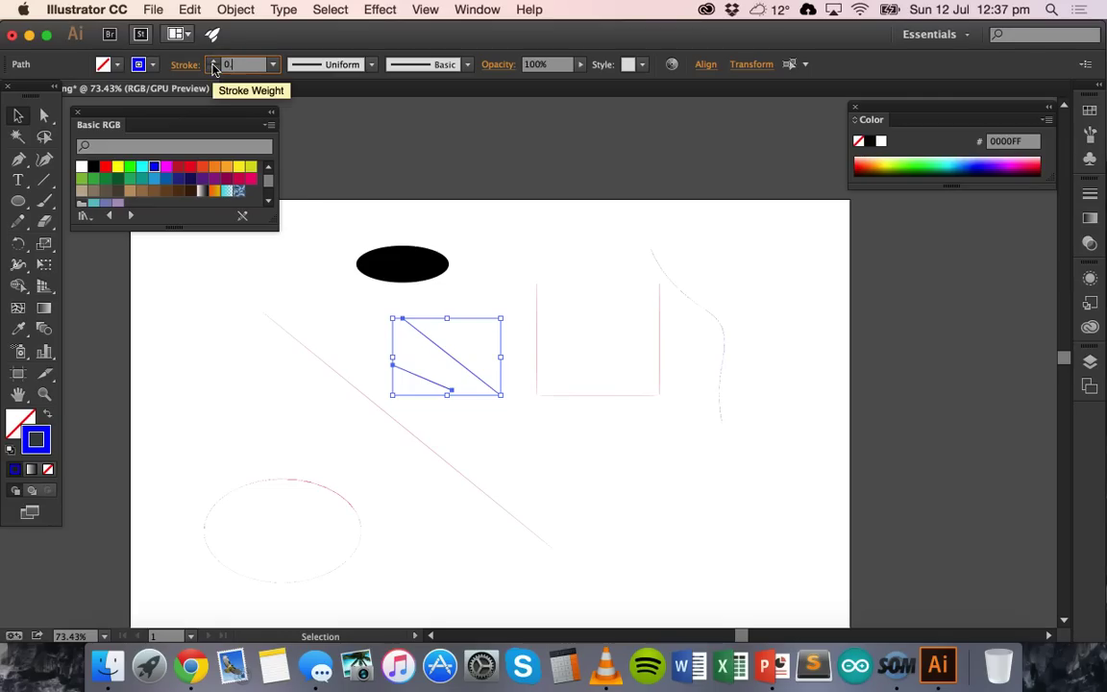
{"action": "left_click", "coordinate": [342, 311]}
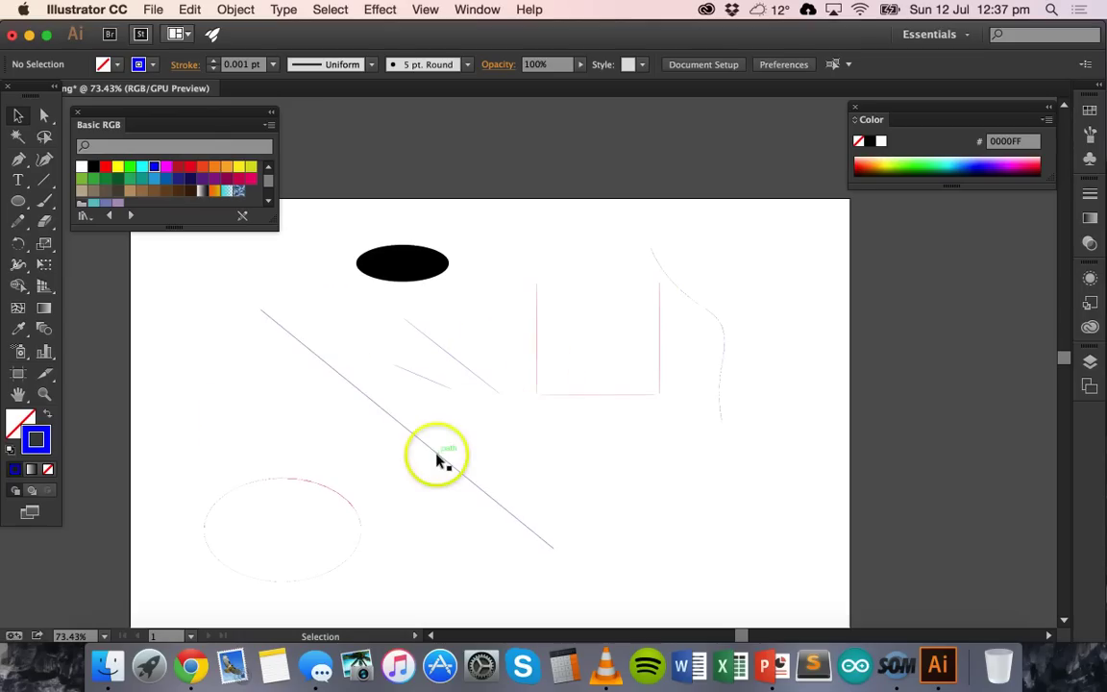
{"action": "scroll", "coordinate": [365, 472], "scroll_direction": "down", "scroll_amount": 2}
{"action": "scroll", "coordinate": [365, 476], "scroll_direction": "down", "scroll_amount": 1}
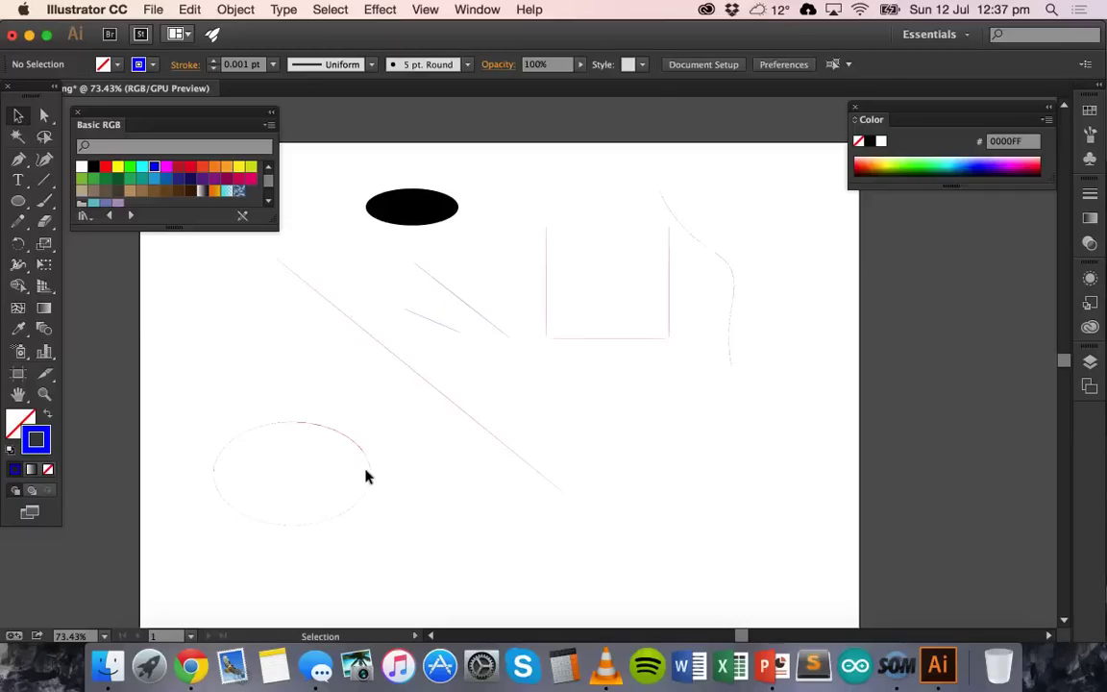
{"action": "left_click", "coordinate": [152, 9]}
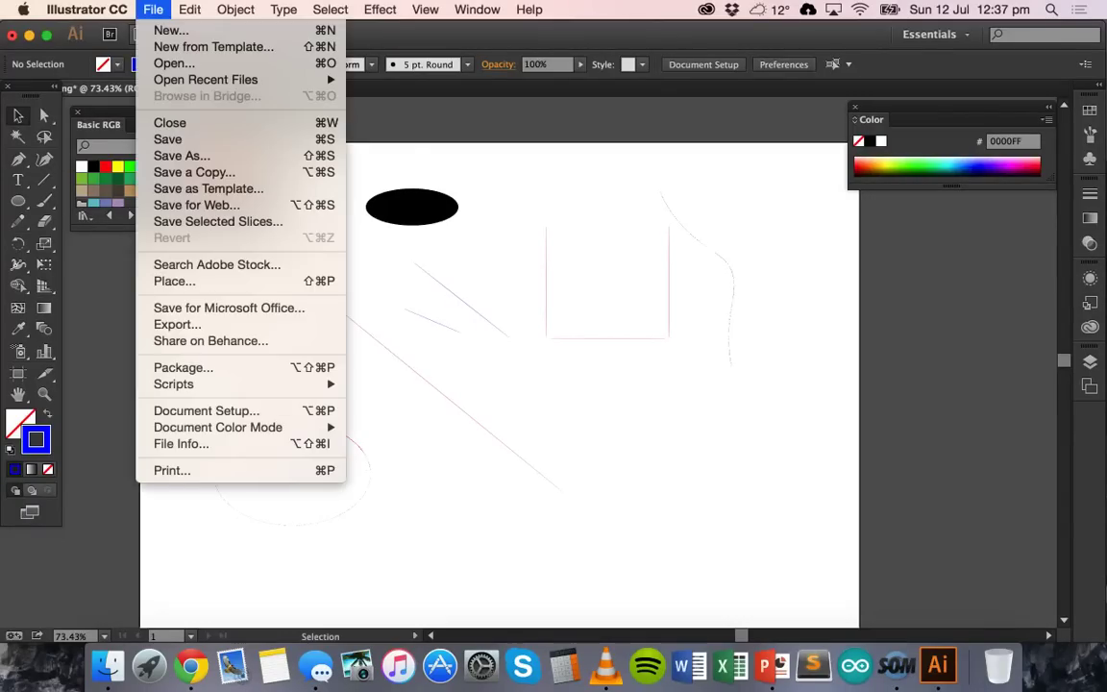
{"action": "mouse_move", "coordinate": [87, 8]}
{"action": "mouse_move", "coordinate": [152, 9]}
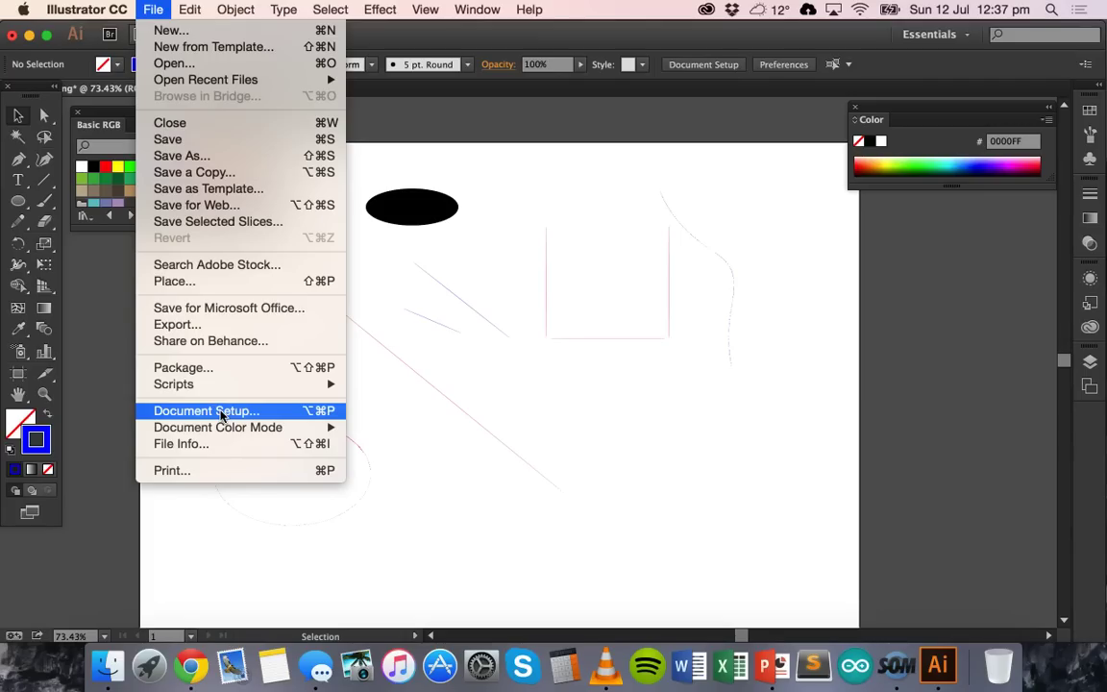
{"action": "left_click_drag", "start_coordinate": [223, 426], "coordinate": [518, 125]}
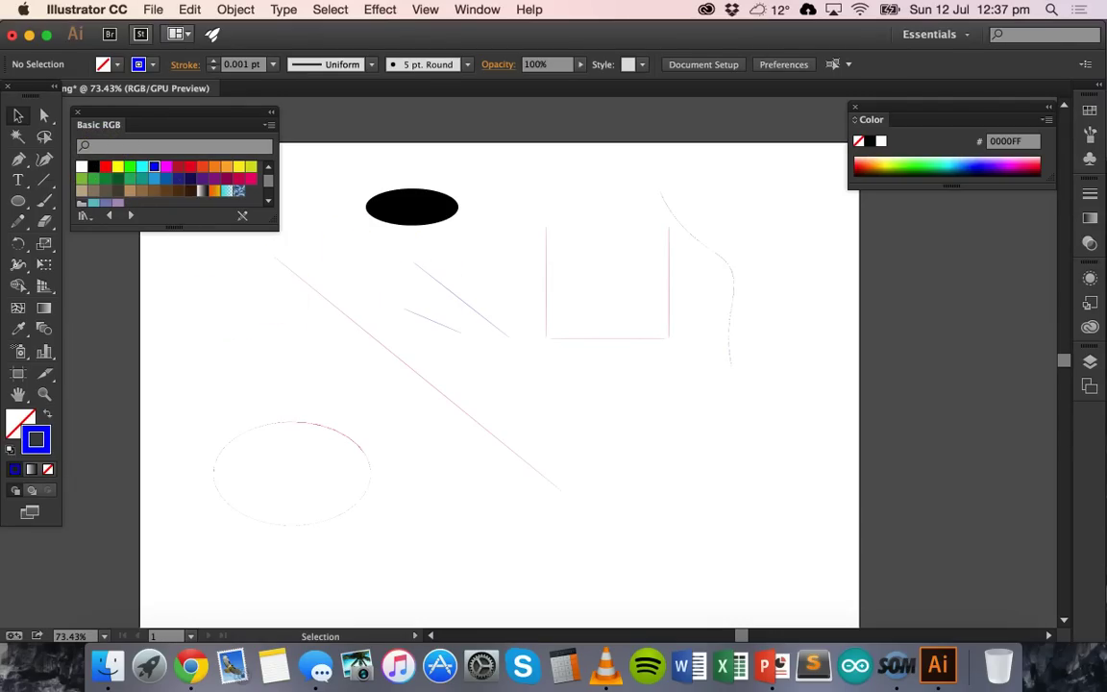
Step: Delete all the artwork and add the point text "hello" on the empty artboard
{"action": "key", "text": "super+a"}
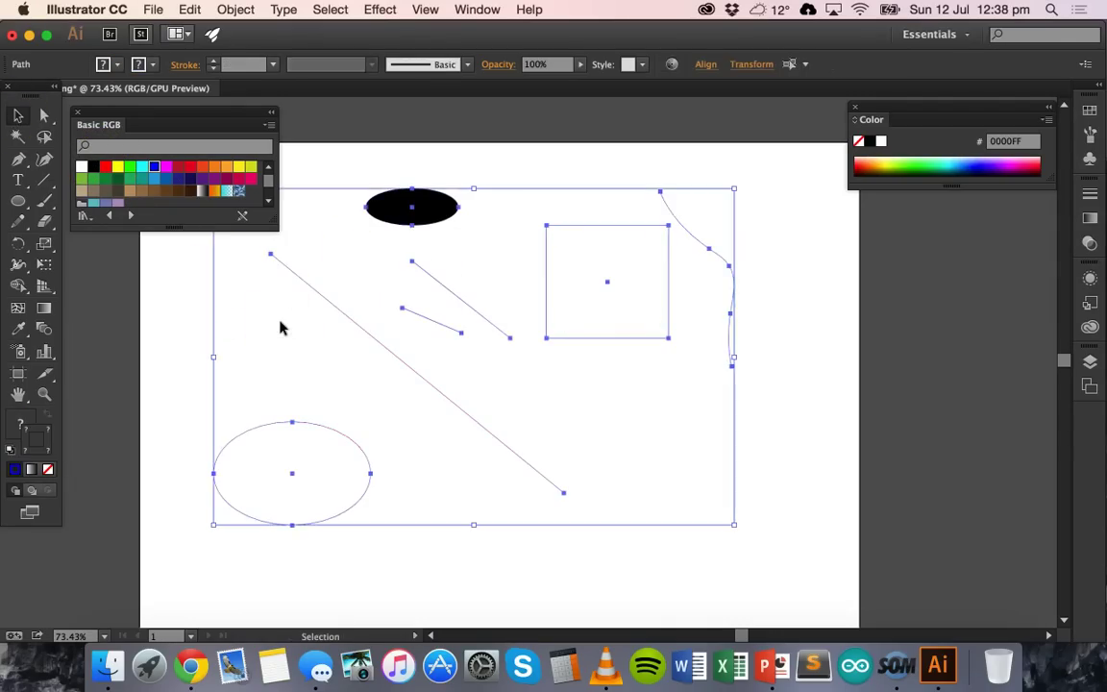
{"action": "key", "text": "BackSpace"}
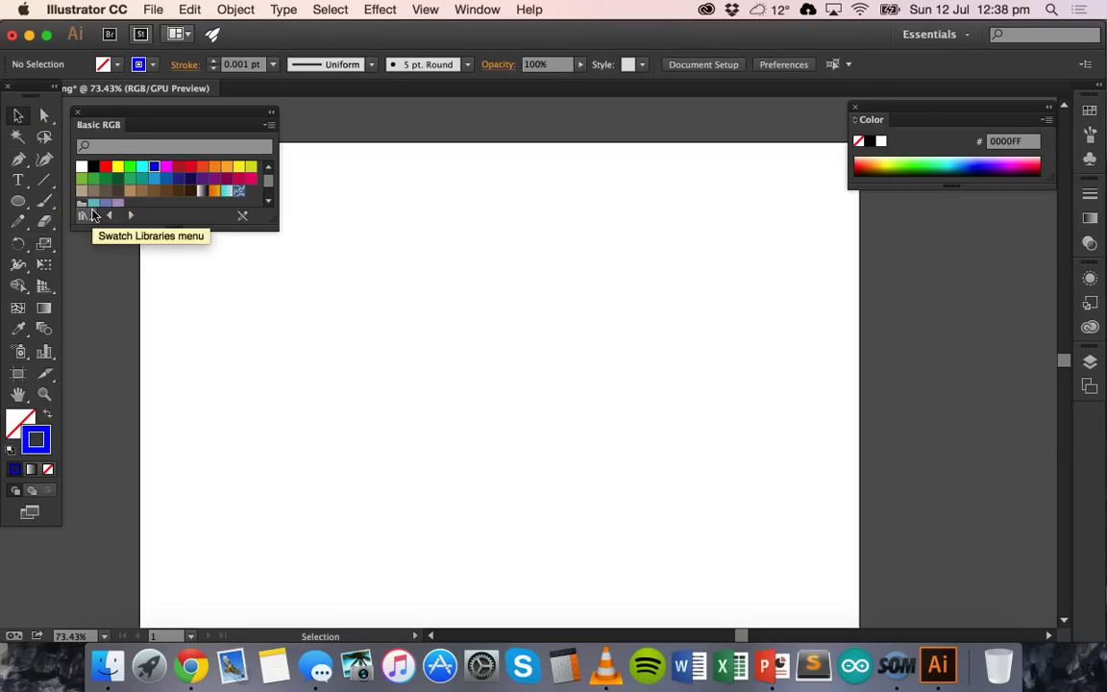
{"action": "left_click", "coordinate": [18, 179]}
{"action": "left_click", "coordinate": [307, 344]}
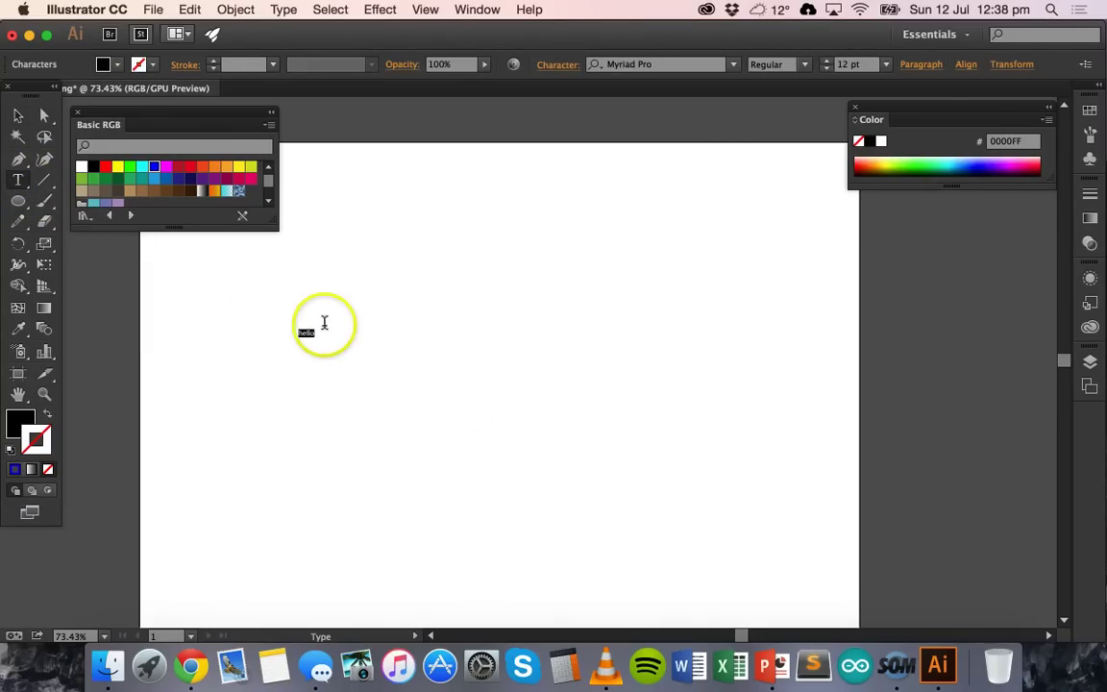
Step: Set the font size of the "hello" text to 72 pt and deselect the text
{"action": "left_click", "coordinate": [885, 66]}
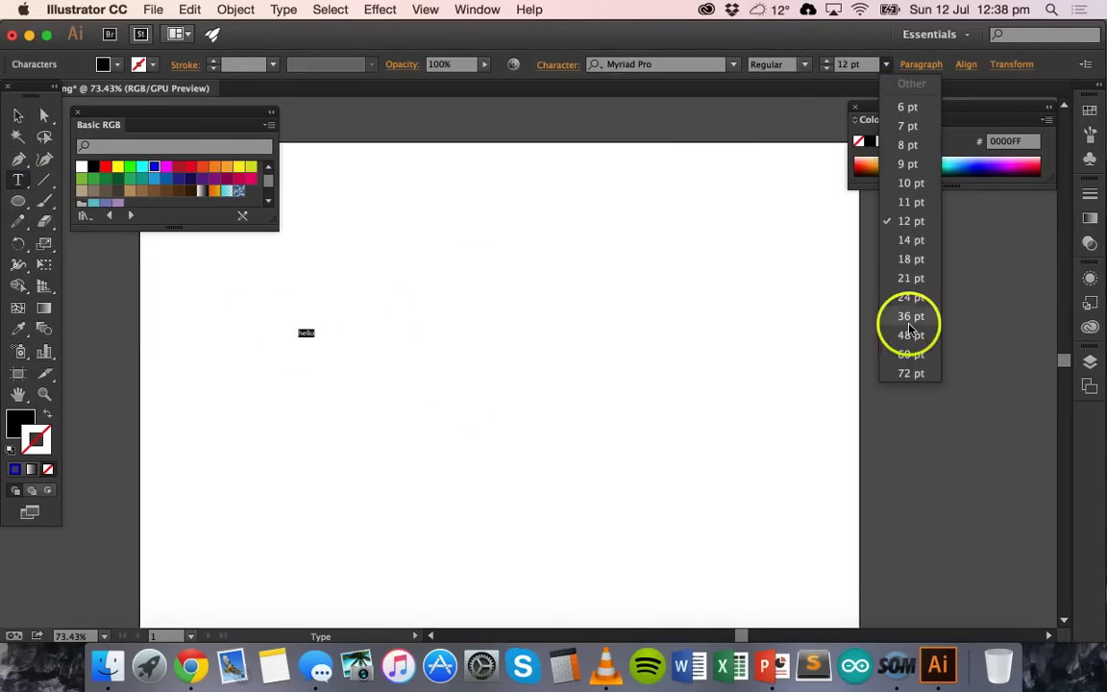
{"action": "left_click", "coordinate": [911, 351]}
{"action": "left_click", "coordinate": [885, 64]}
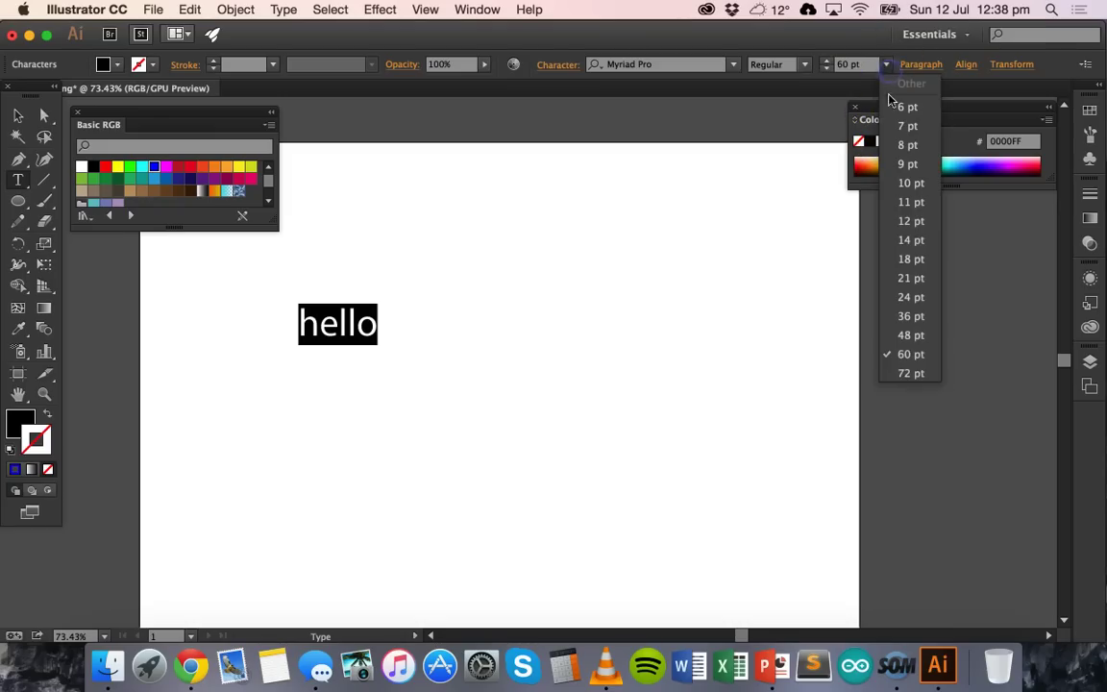
{"action": "left_click", "coordinate": [909, 383]}
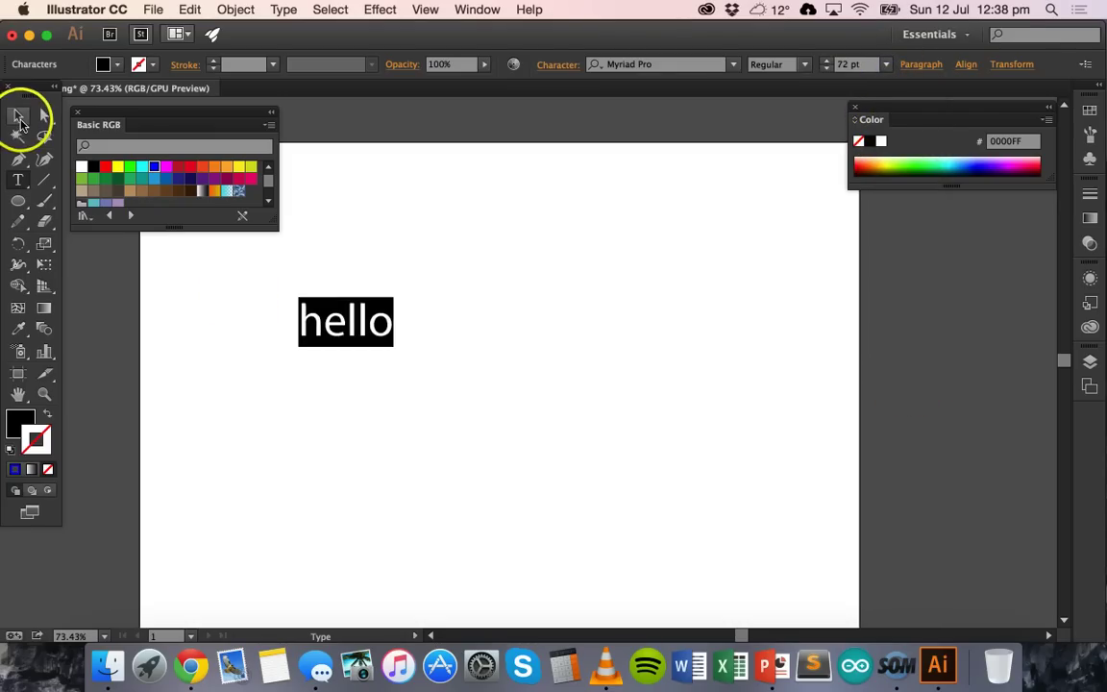
{"action": "left_click", "coordinate": [19, 121]}
{"action": "left_click", "coordinate": [189, 284]}
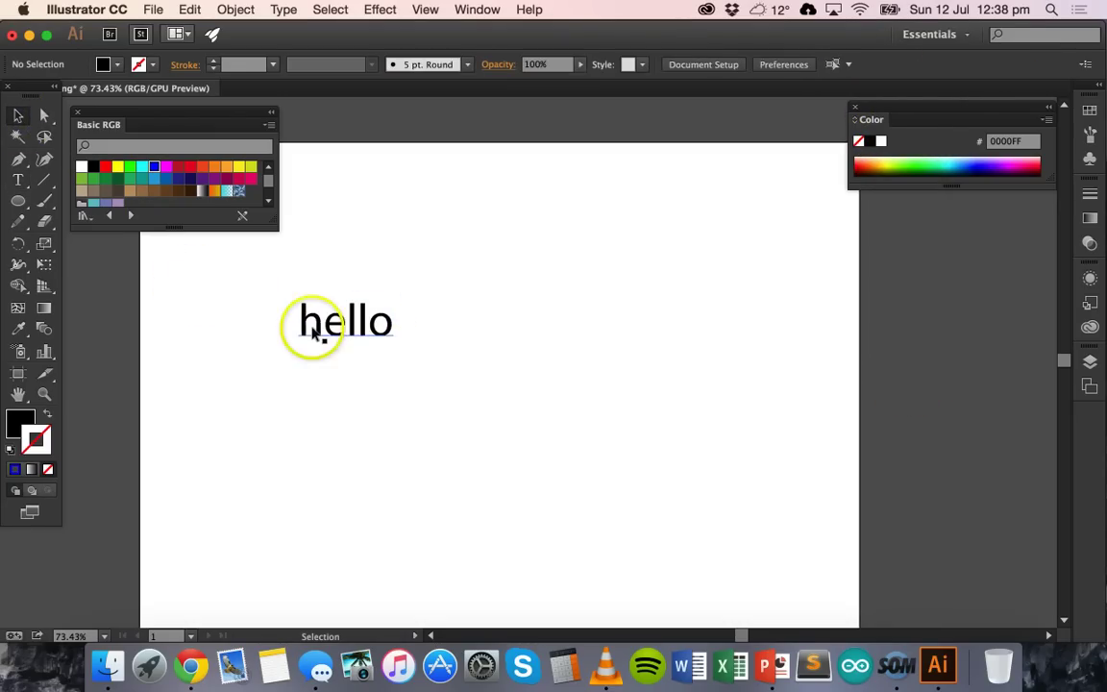
Step: Scale the "hello" text up proportionally to about 2.8 times its size and deselect it
{"action": "left_click", "coordinate": [314, 331]}
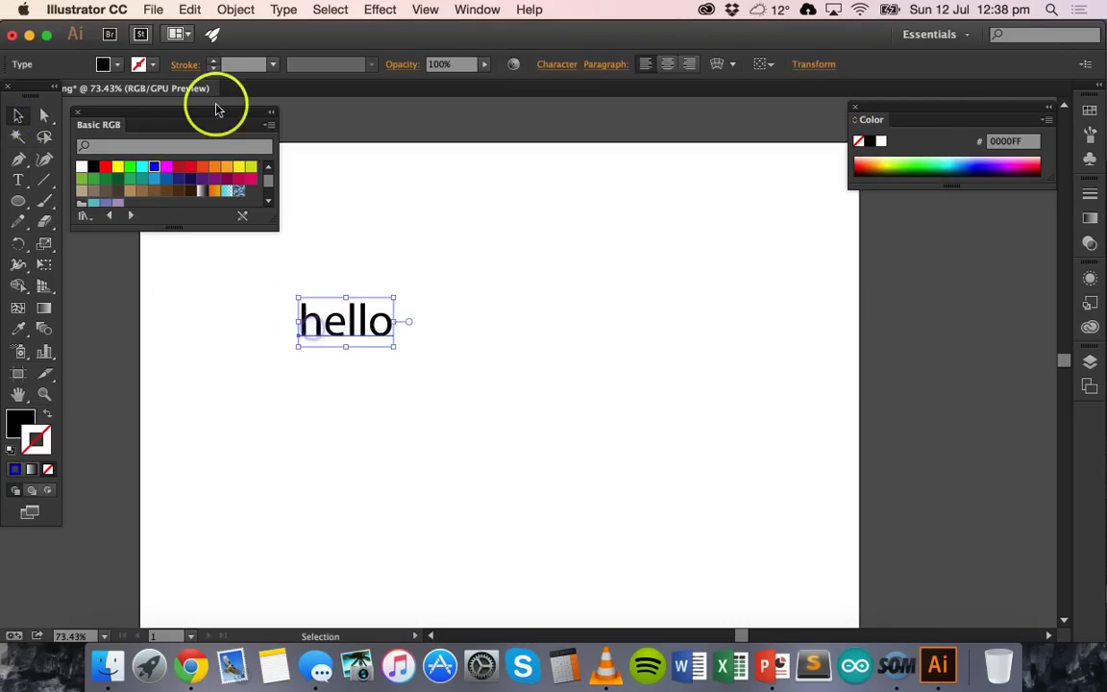
{"action": "left_click", "coordinate": [45, 440]}
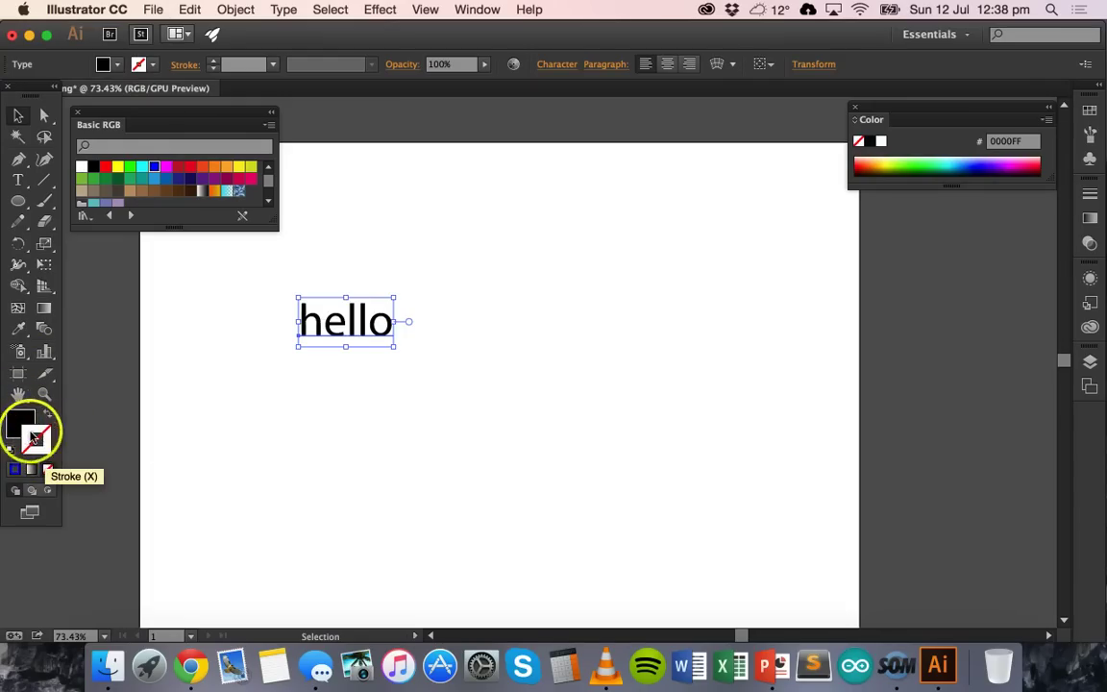
{"action": "key", "text": "x"}
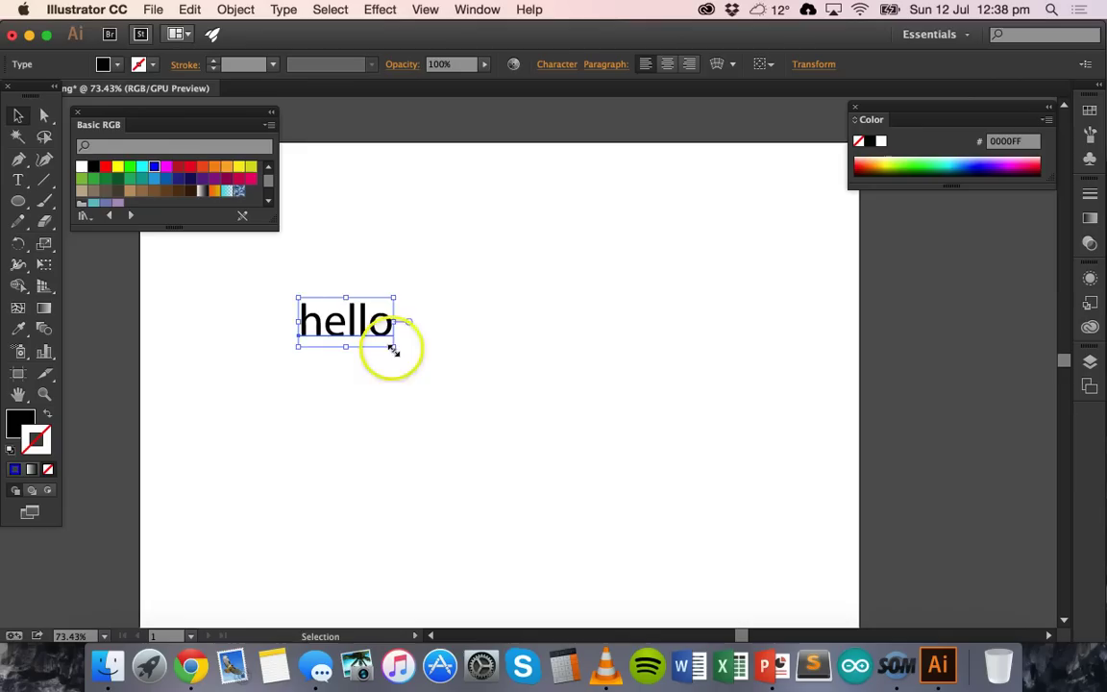
{"action": "left_click_drag", "start_coordinate": [393, 349], "coordinate": [565, 437]}
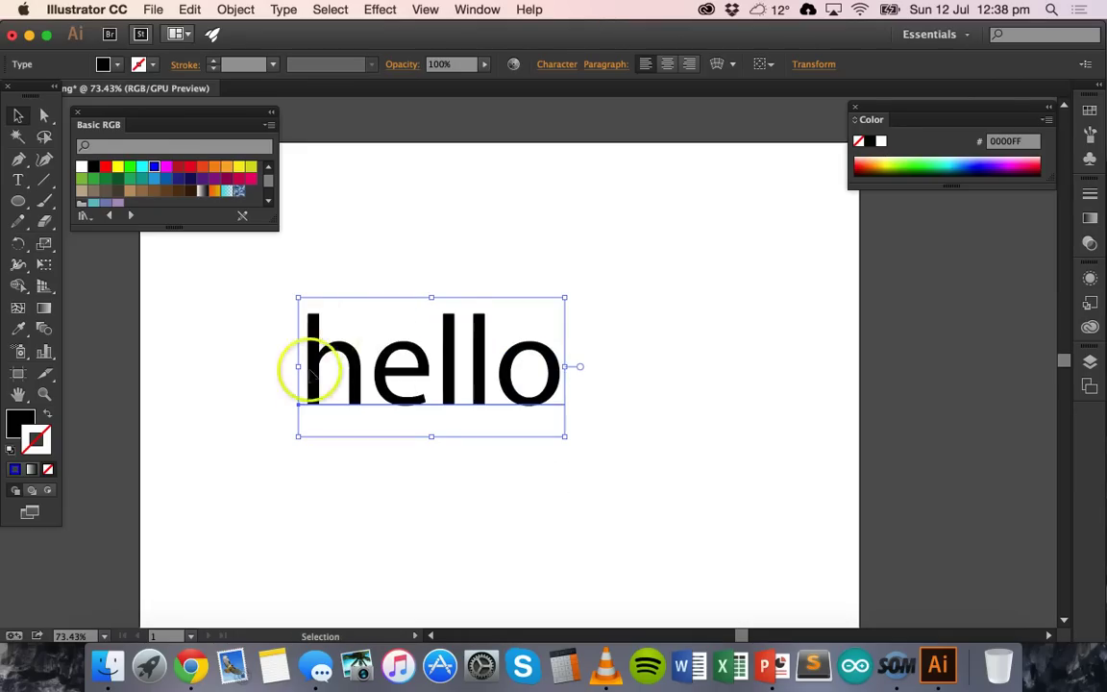
{"action": "left_click", "coordinate": [384, 235]}
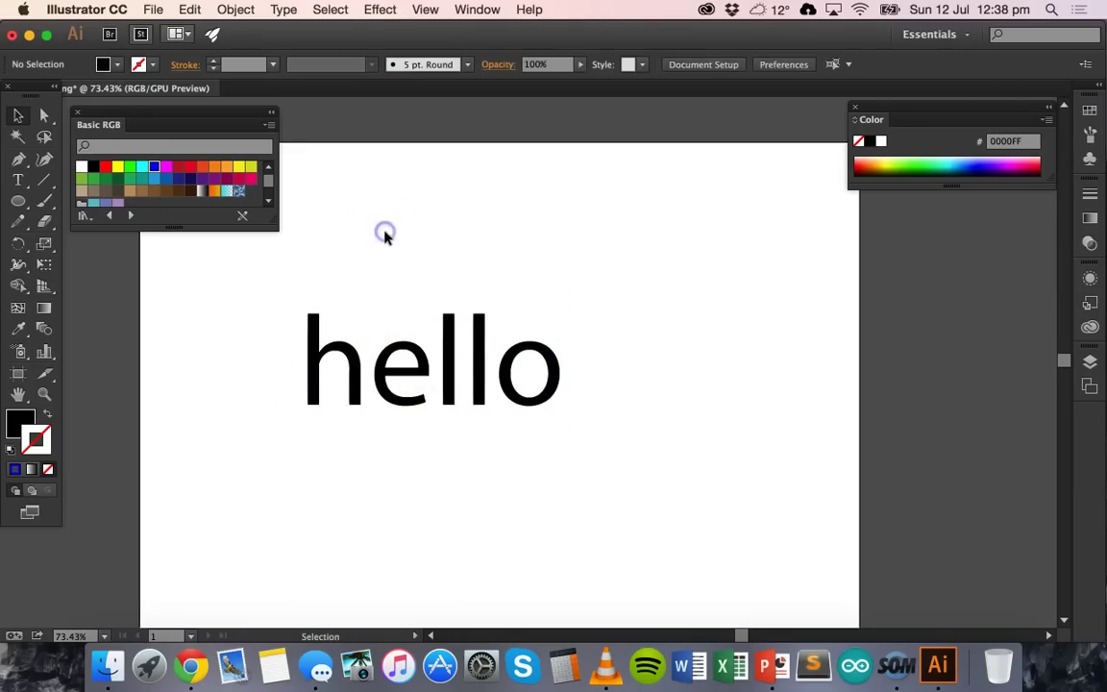
Step: Set the "hello" text's fill to None and its stroke to the pure red Basic RGB swatch (FF0000)
{"action": "left_click", "coordinate": [468, 361]}
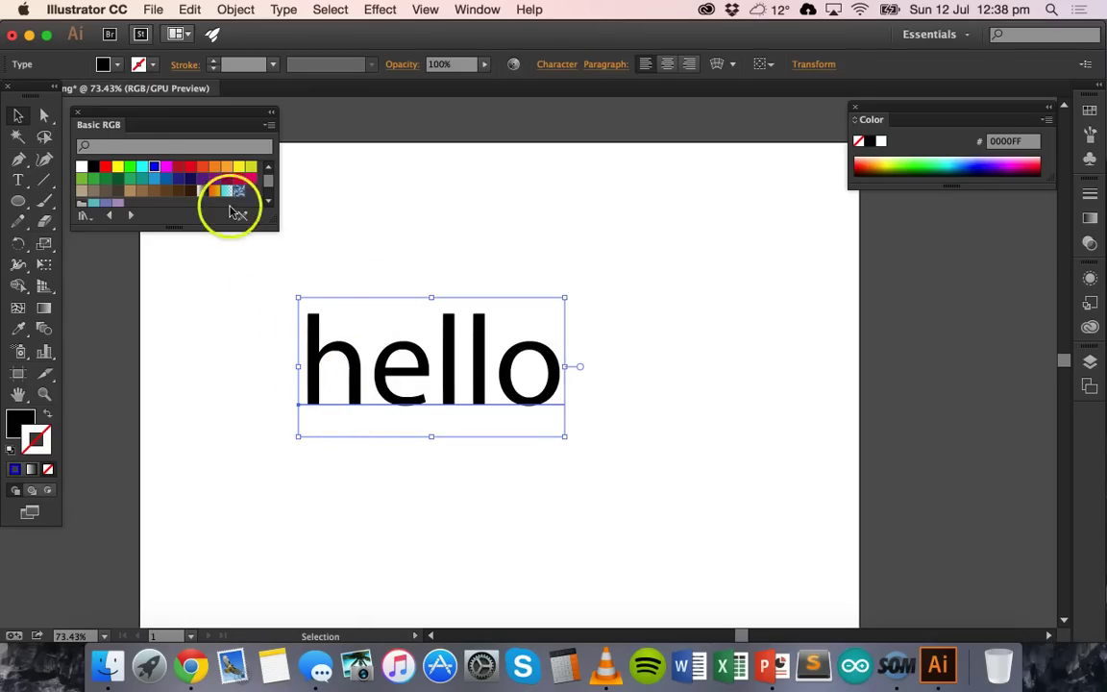
{"action": "left_click", "coordinate": [119, 66]}
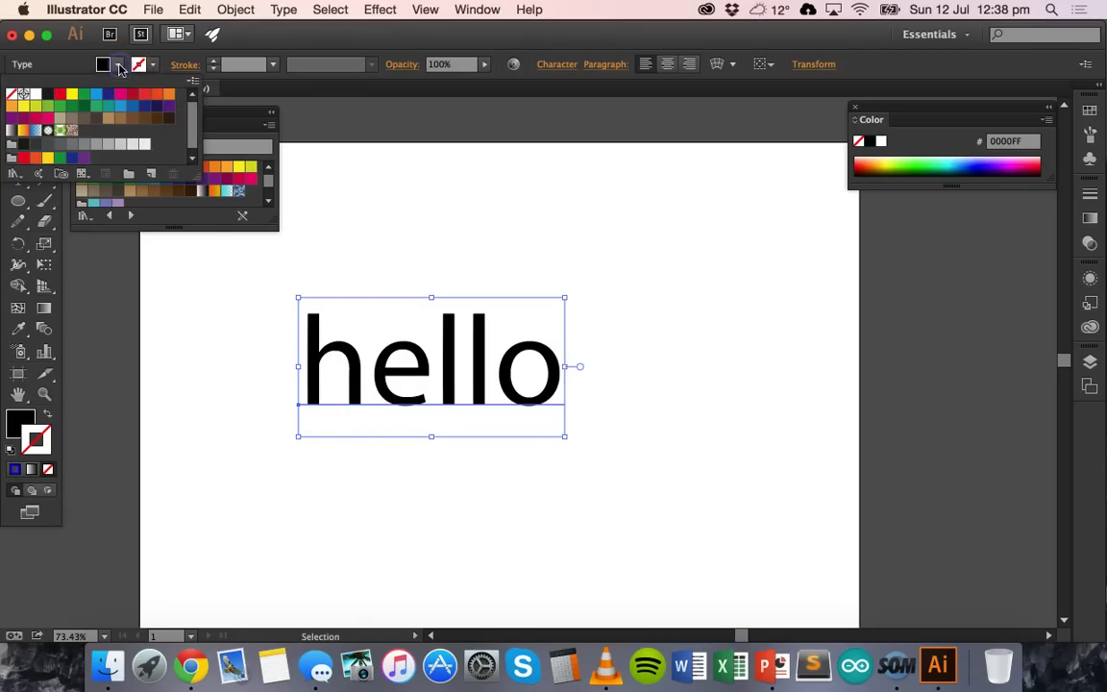
{"action": "left_click", "coordinate": [19, 96]}
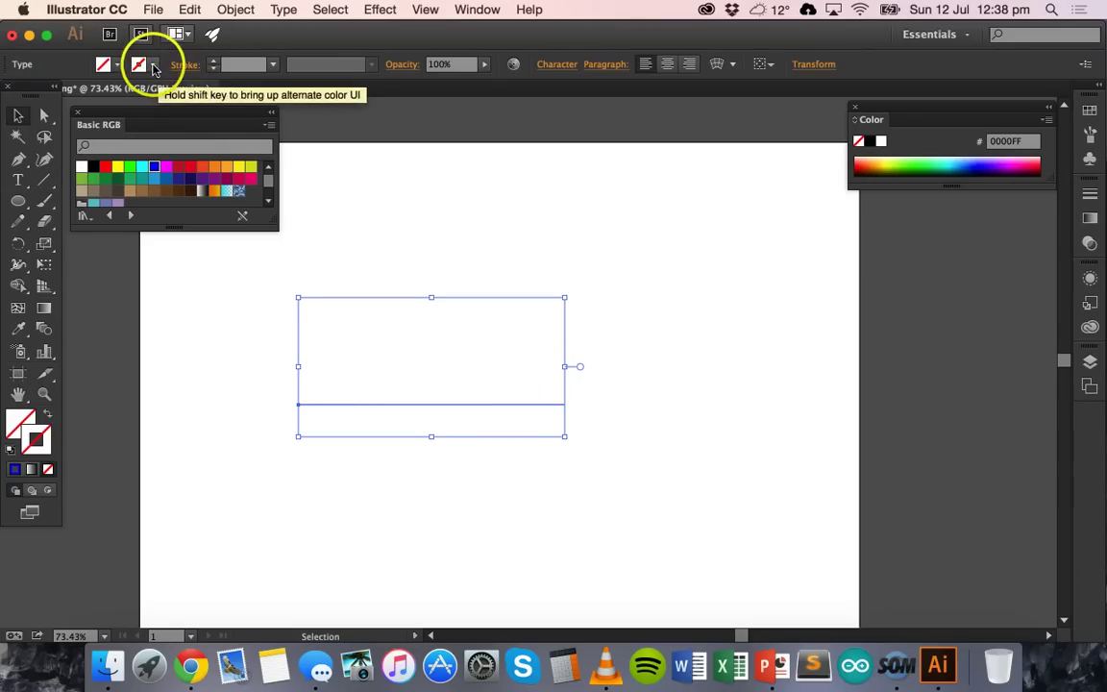
{"action": "left_click", "coordinate": [42, 434]}
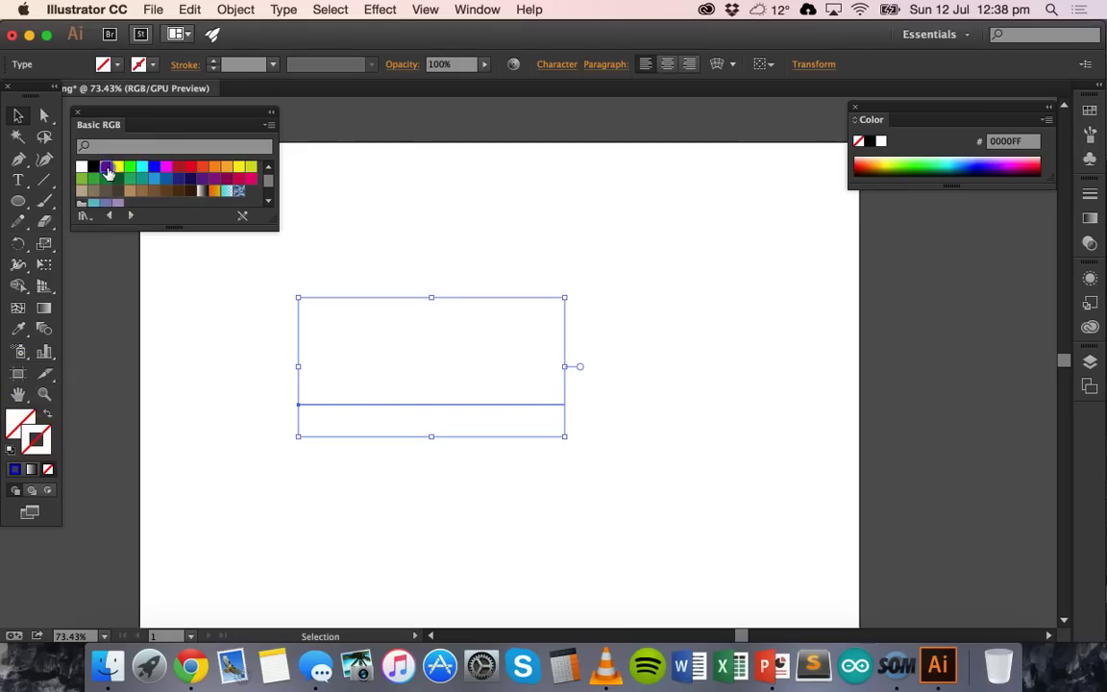
{"action": "left_click", "coordinate": [105, 168]}
{"action": "left_click", "coordinate": [257, 306]}
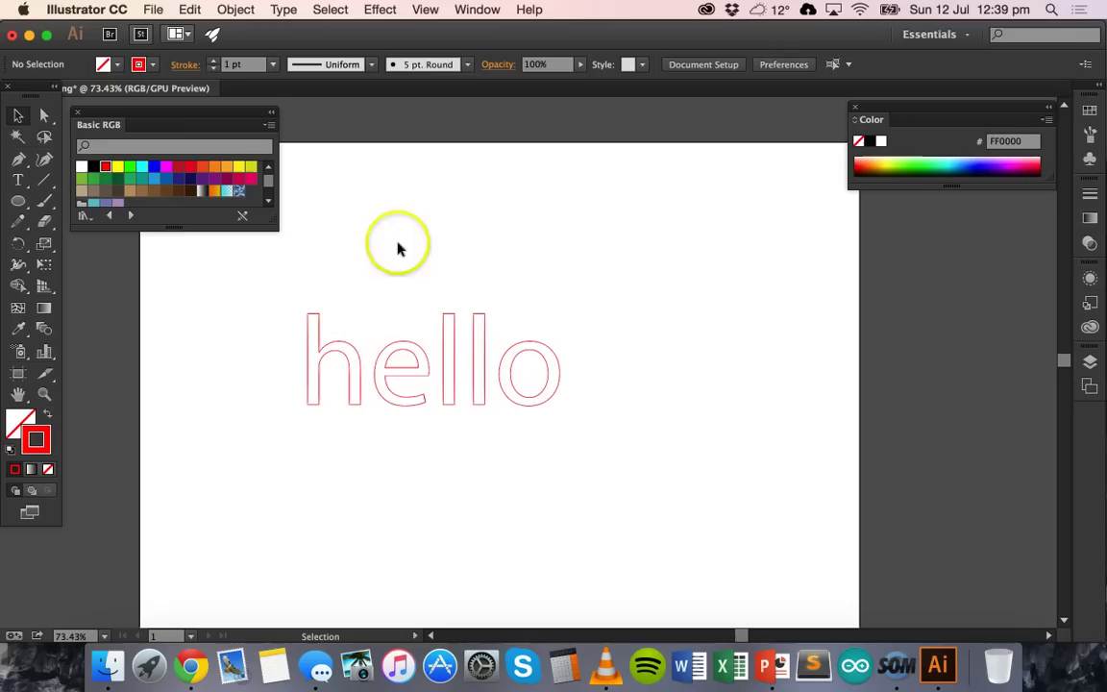
Step: Change the "hello" text's stroke to the pure blue Basic RGB swatch (0000FF) and deselect the text
{"action": "left_click", "coordinate": [381, 356]}
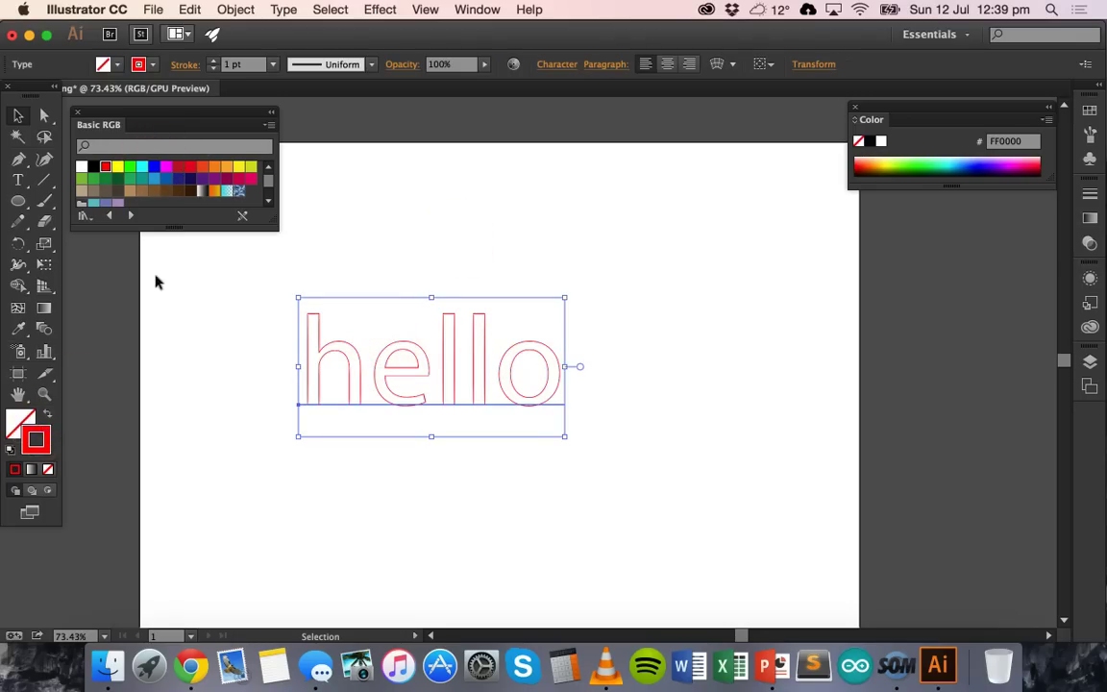
{"action": "left_click", "coordinate": [153, 166]}
{"action": "left_click", "coordinate": [239, 365]}
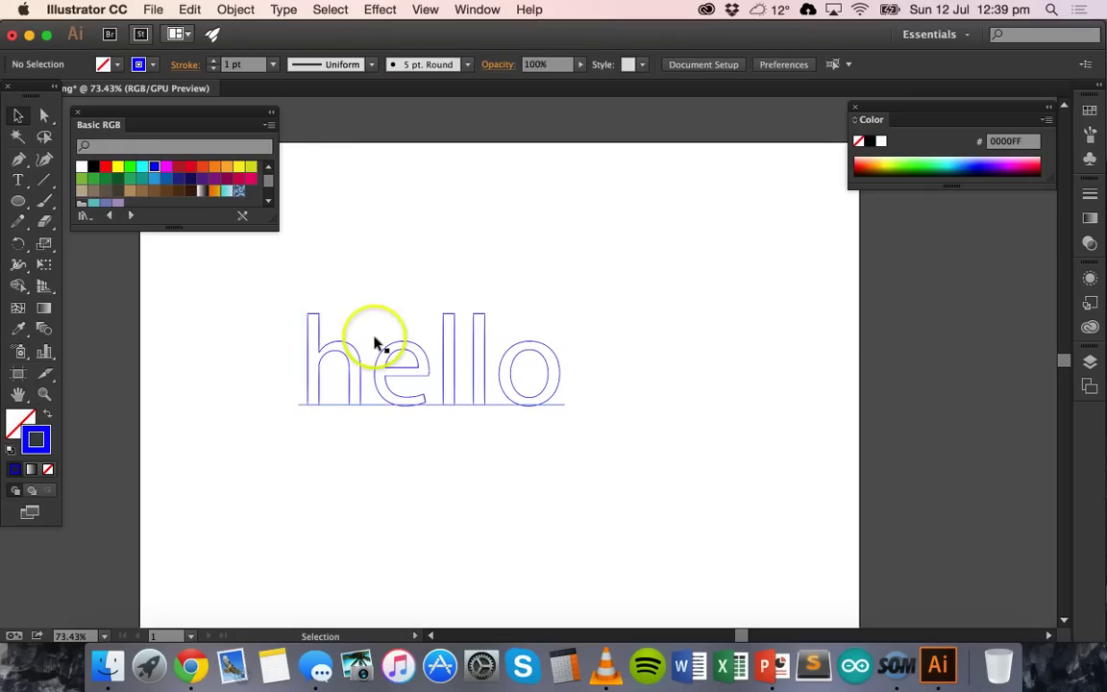
Step: Expand the "hello" text into outlines with the Object and Fill options enabled, and deselect the result
{"action": "left_click", "coordinate": [396, 326]}
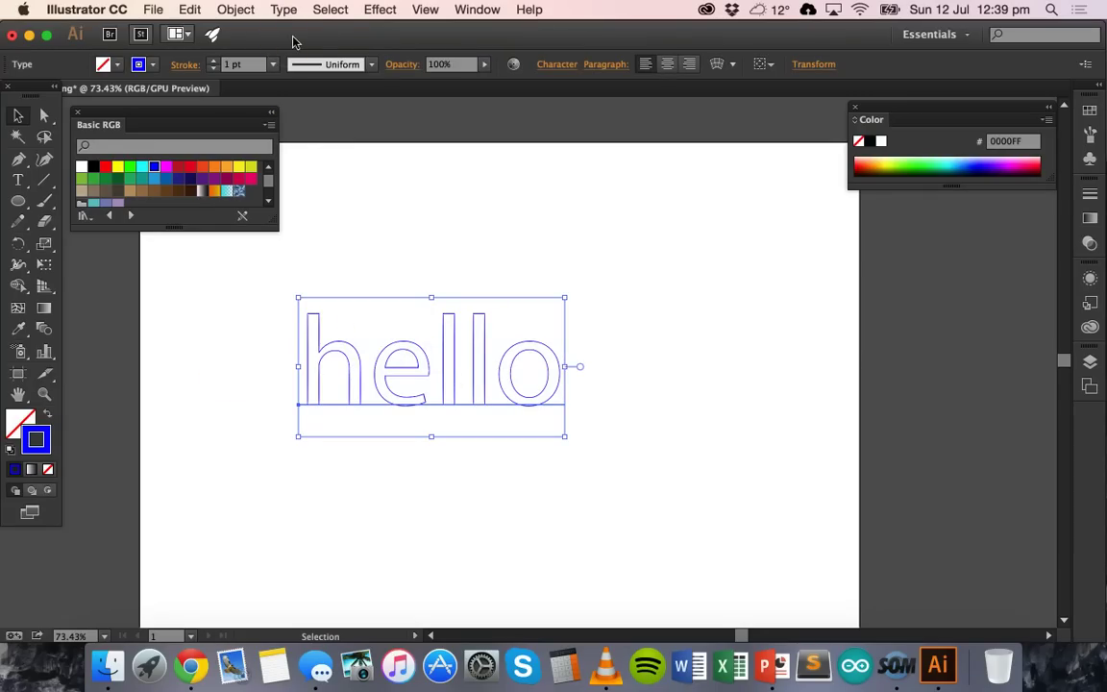
{"action": "left_click", "coordinate": [235, 10]}
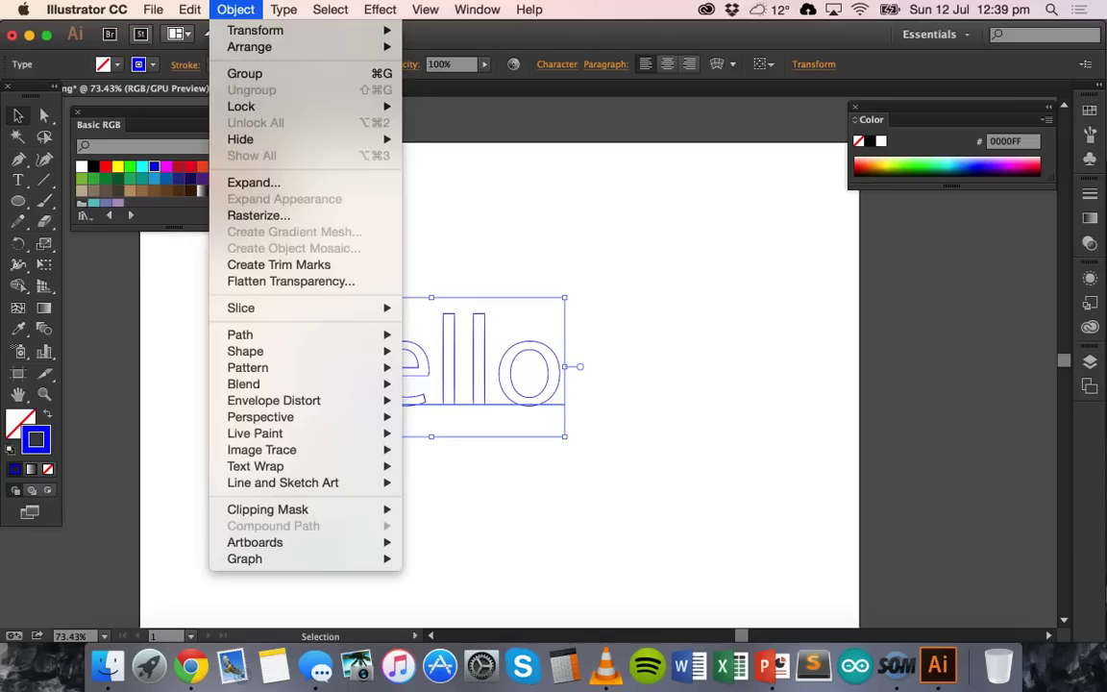
{"action": "left_click", "coordinate": [266, 183]}
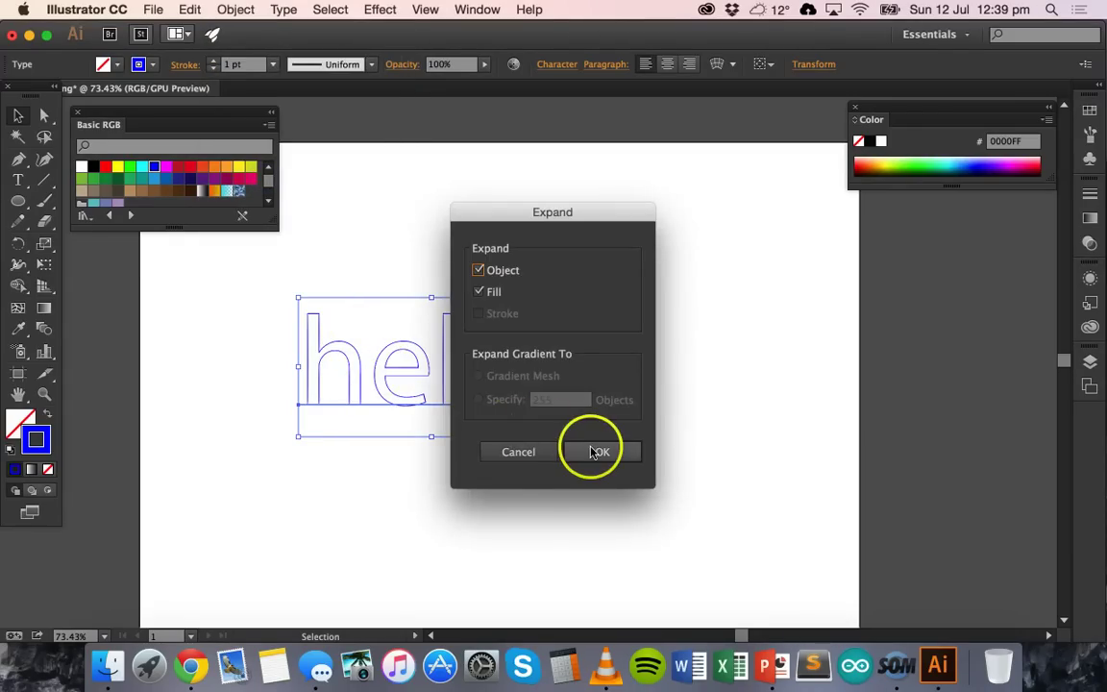
{"action": "left_click", "coordinate": [595, 451]}
{"action": "left_click", "coordinate": [363, 240]}
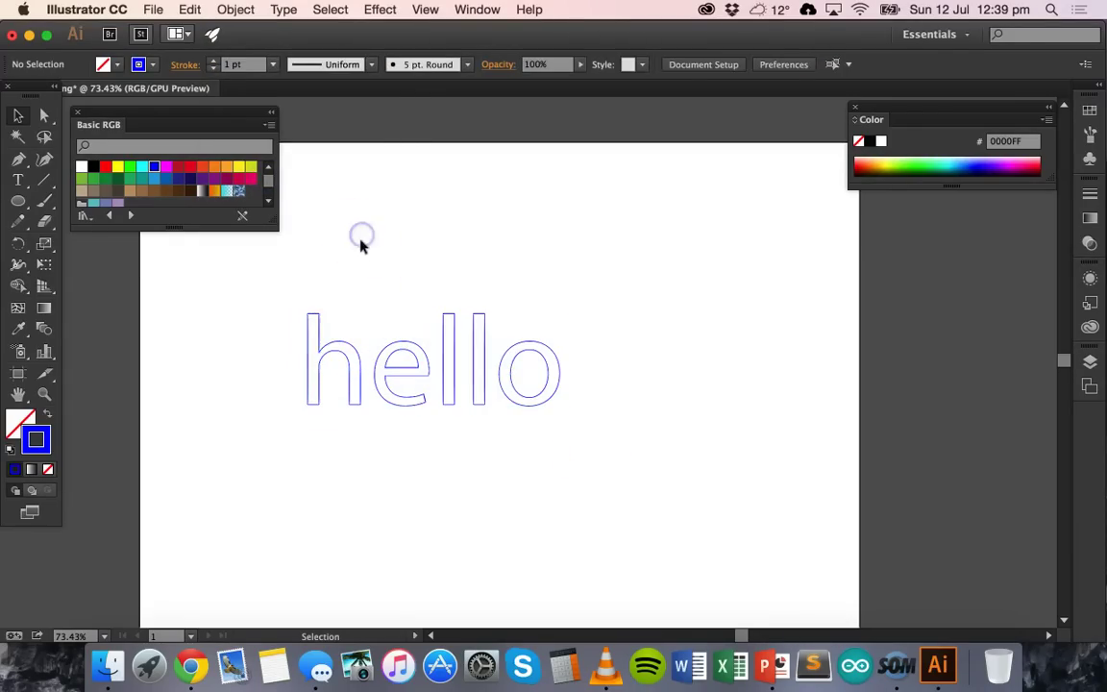
Step: Move the expanded "hello" outlines slightly up and to the left with the Direct Selection tool, and deselect them
{"action": "left_click", "coordinate": [316, 319]}
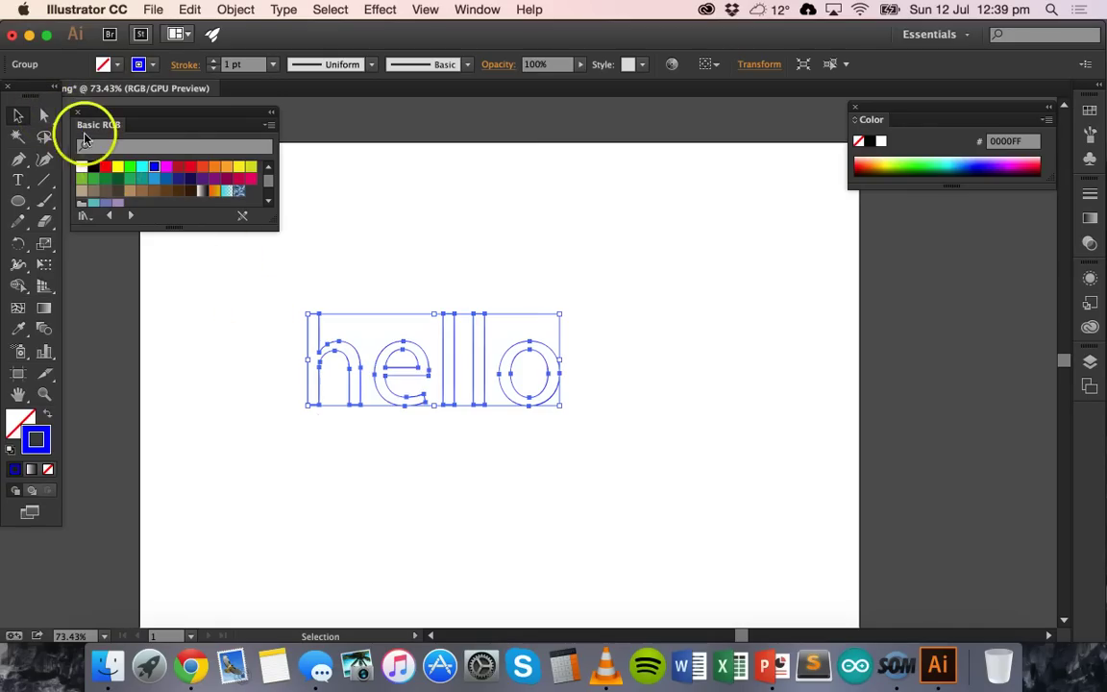
{"action": "left_click", "coordinate": [49, 121]}
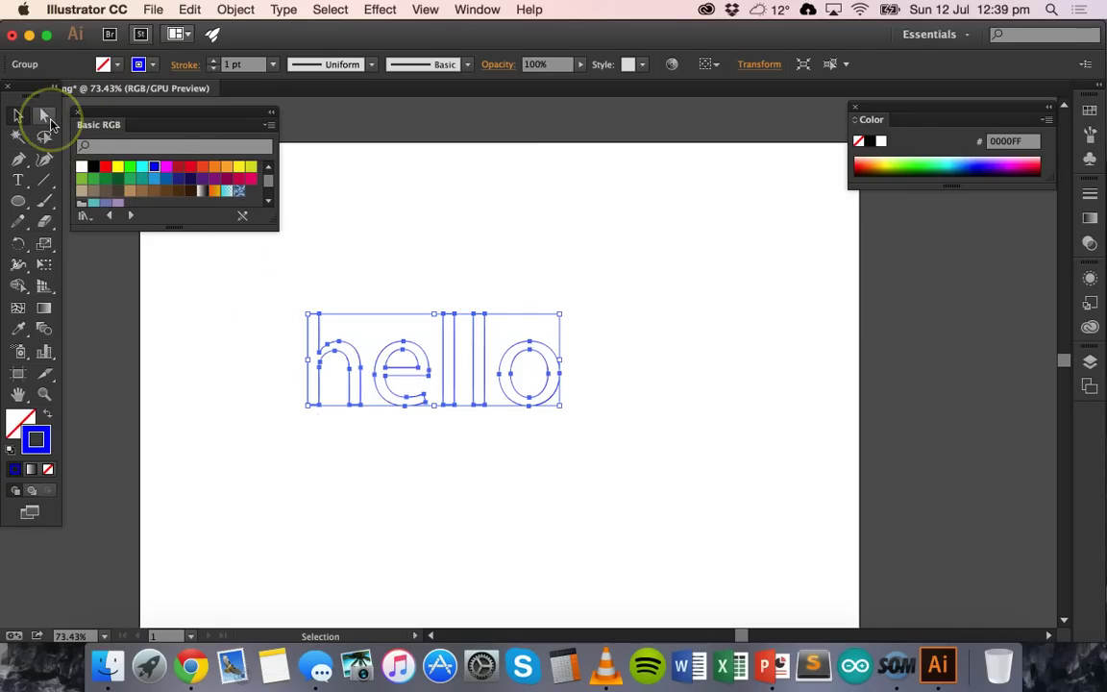
{"action": "left_click_drag", "start_coordinate": [296, 335], "coordinate": [297, 301]}
{"action": "left_click", "coordinate": [315, 300]}
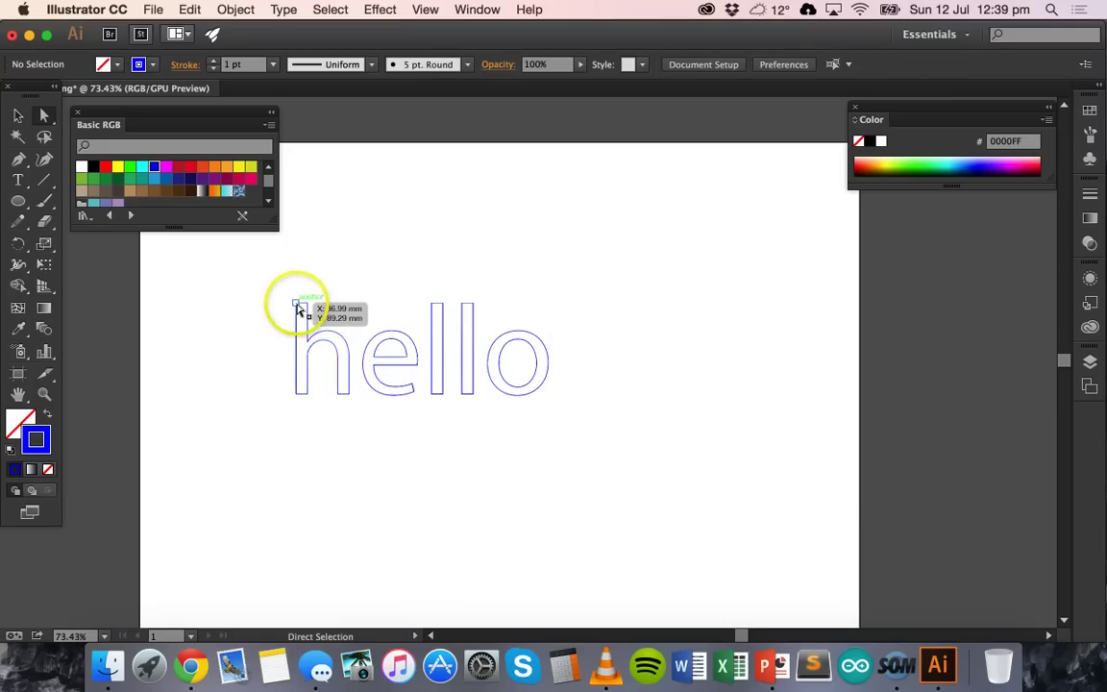
Step: Reshape the letter h by moving its top-left anchor up and outwards and its stem's bottom-right anchor slightly to the right
{"action": "left_click", "coordinate": [296, 305]}
{"action": "left_click_drag", "start_coordinate": [296, 305], "coordinate": [282, 288]}
{"action": "mouse_move", "coordinate": [296, 394]}
{"action": "left_mouse_down"}
{"action": "mouse_move", "coordinate": [304, 384]}
{"action": "mouse_move", "coordinate": [307, 399]}
{"action": "mouse_move", "coordinate": [303, 382]}
{"action": "left_mouse_up"}
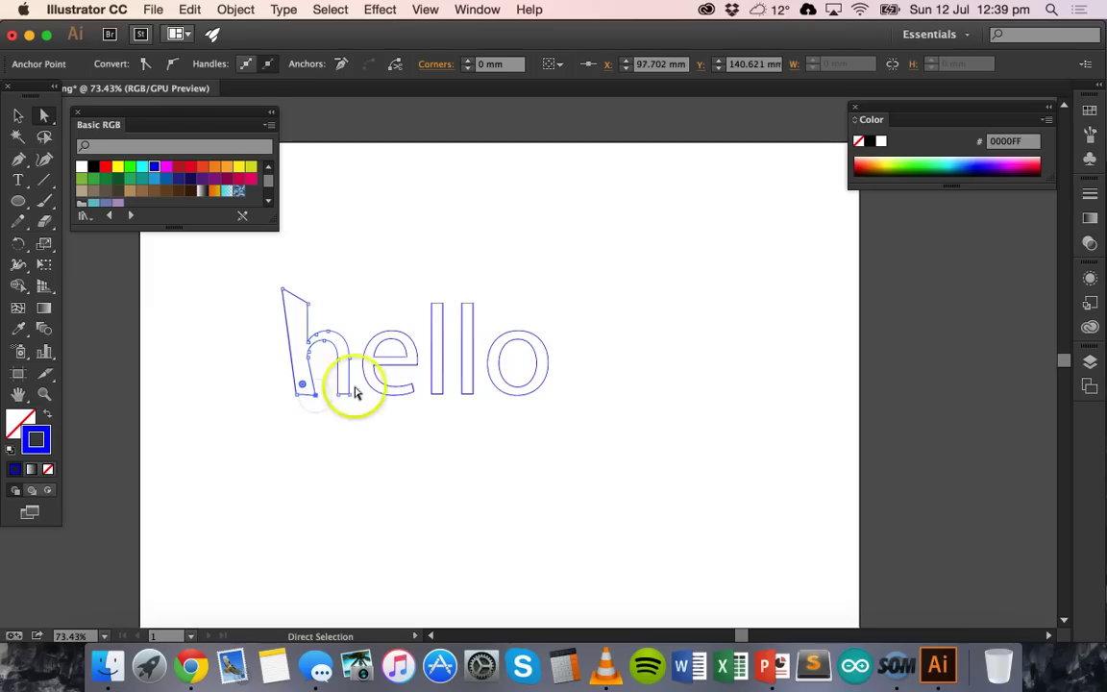
Step: Reshape the e, o, both l's and the h by moving individual anchors with the Direct Selection tool, and deselect them
{"action": "left_click_drag", "start_coordinate": [411, 385], "coordinate": [409, 384]}
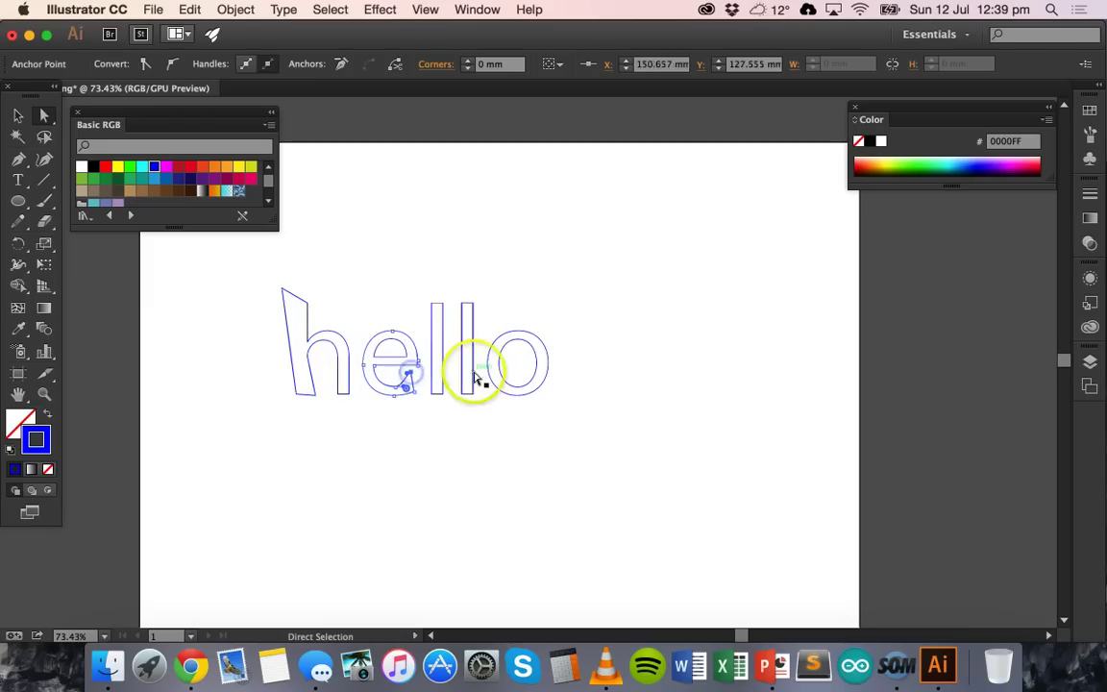
{"action": "left_click", "coordinate": [526, 398]}
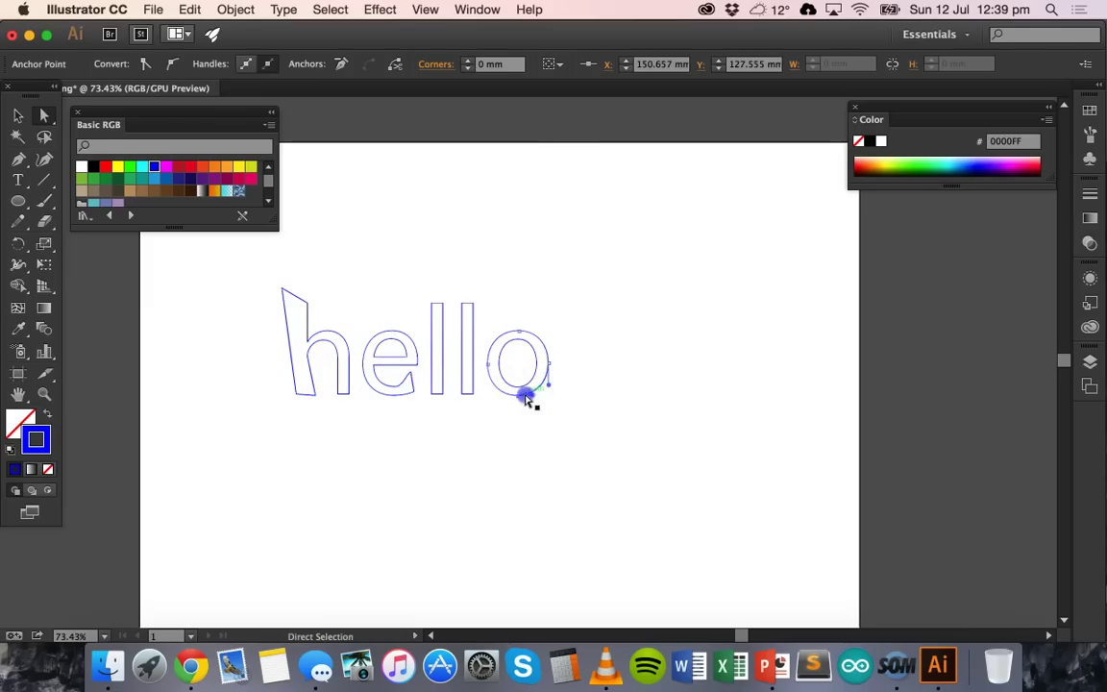
{"action": "left_click_drag", "start_coordinate": [531, 398], "coordinate": [455, 396]}
{"action": "left_click", "coordinate": [454, 315]}
{"action": "mouse_move", "coordinate": [454, 315]}
{"action": "left_mouse_down"}
{"action": "mouse_move", "coordinate": [440, 308]}
{"action": "mouse_move", "coordinate": [445, 298]}
{"action": "left_mouse_up"}
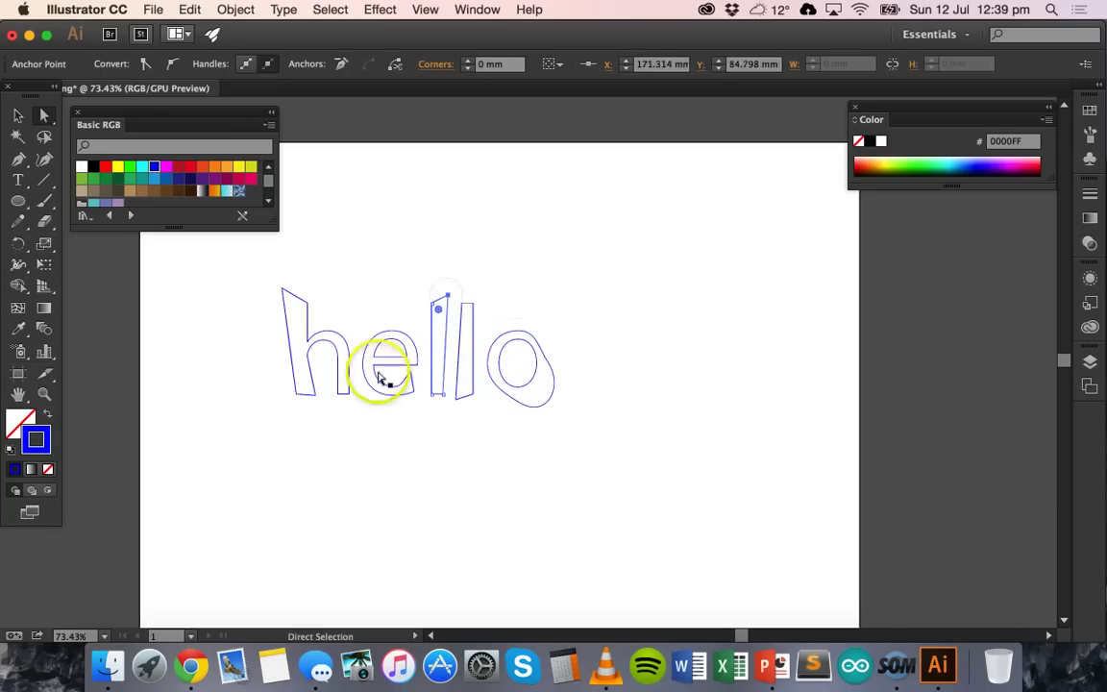
{"action": "left_click_drag", "start_coordinate": [379, 382], "coordinate": [309, 337]}
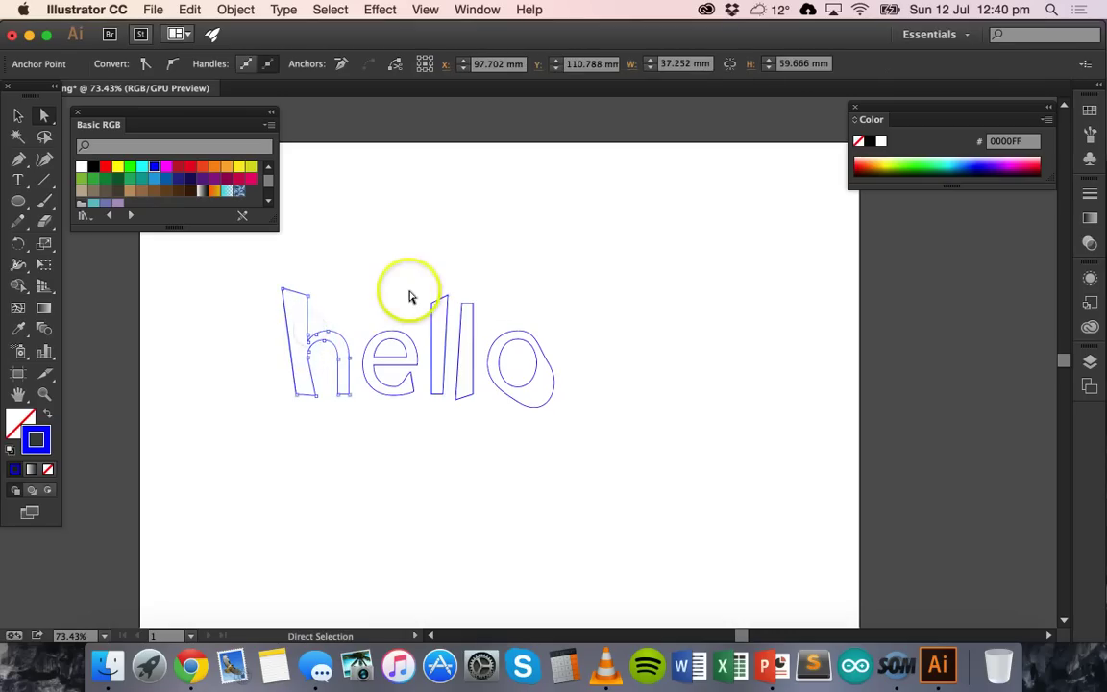
{"action": "left_click", "coordinate": [357, 261]}
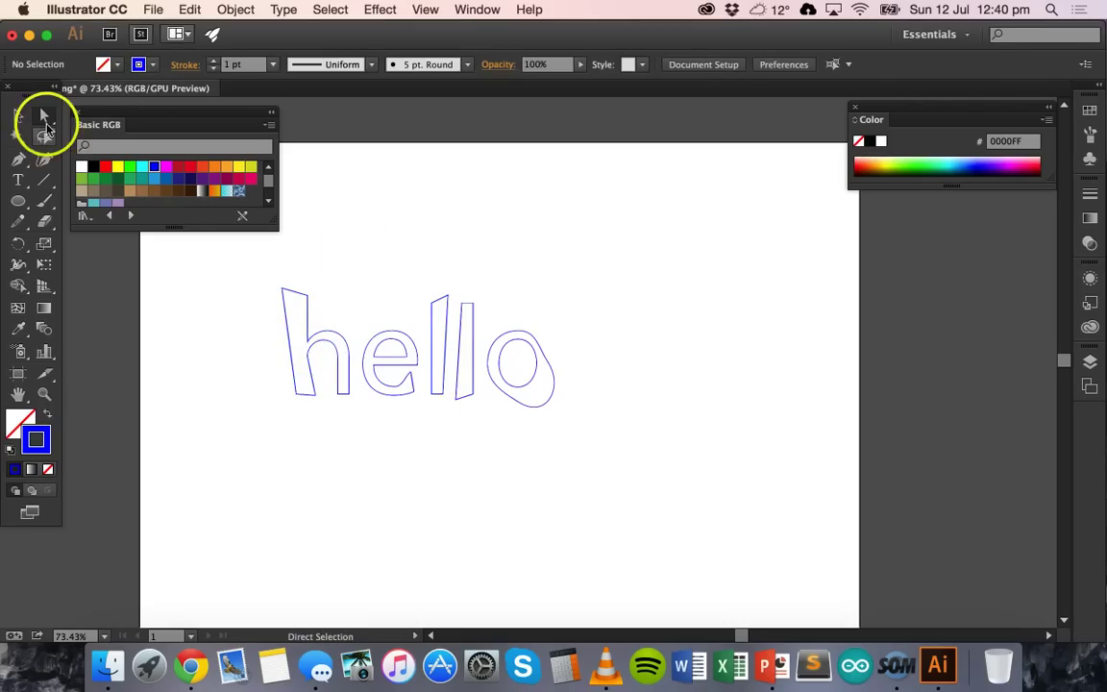
Step: Add two anchor points along the left edge of the h's stem with the Pen tool
{"action": "left_click", "coordinate": [45, 122]}
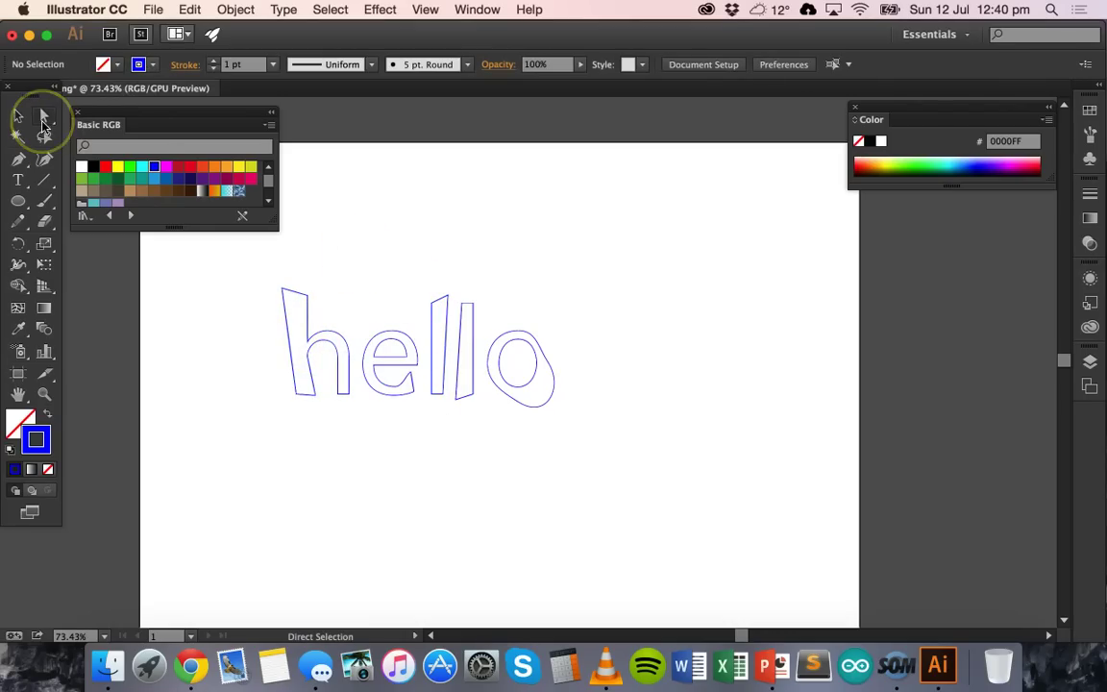
{"action": "left_click", "coordinate": [286, 335]}
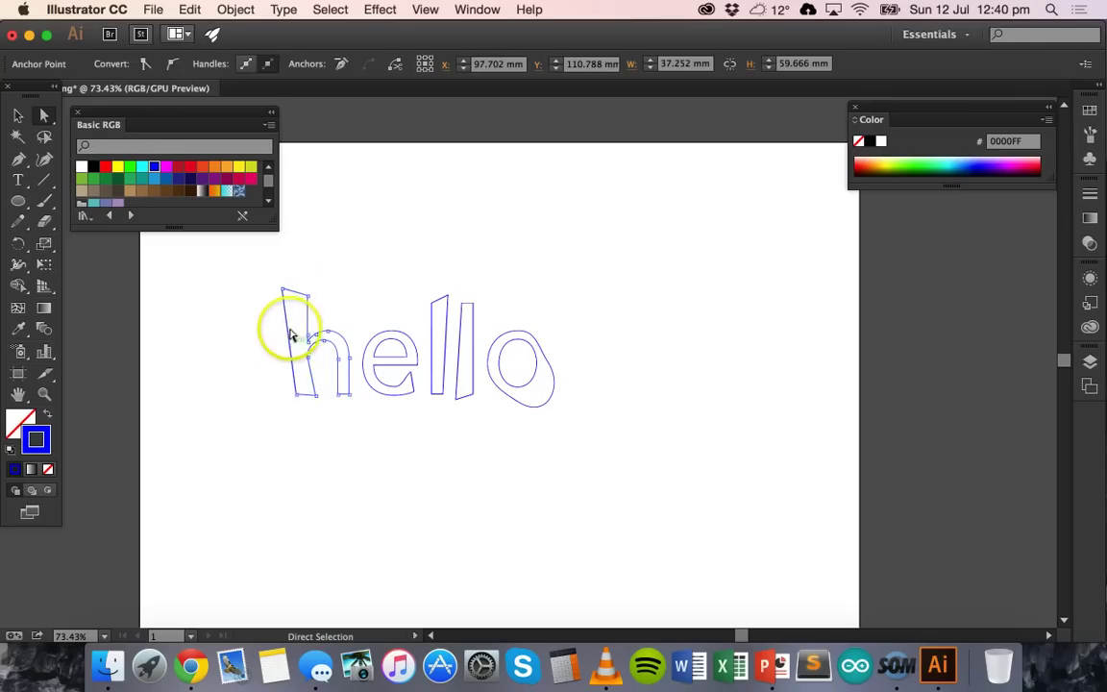
{"action": "left_click", "coordinate": [26, 160]}
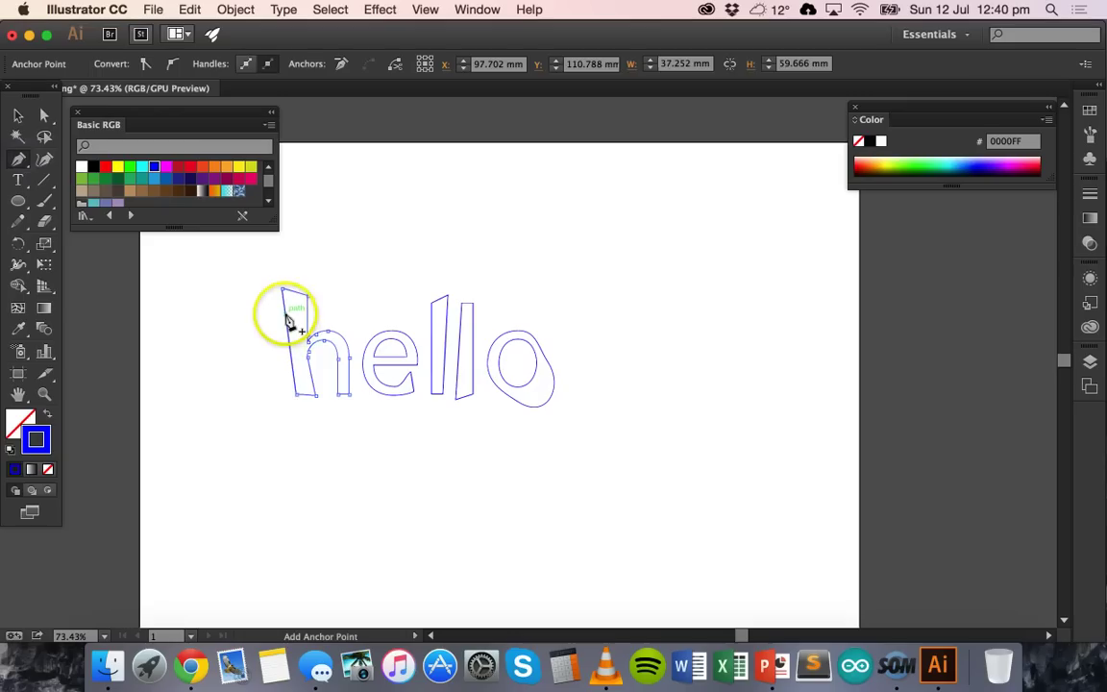
{"action": "left_click", "coordinate": [285, 313]}
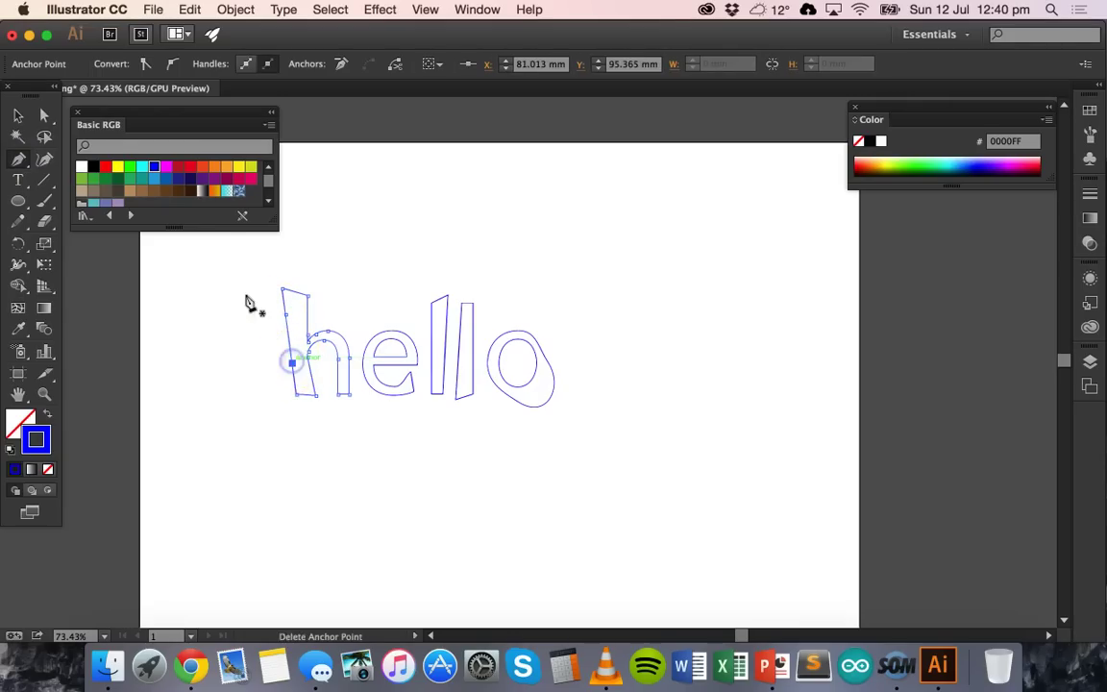
Step: Move the two added anchors slightly left with the Direct Selection tool so the h's left edge bends outwards, and deselect the letter
{"action": "left_click", "coordinate": [47, 117]}
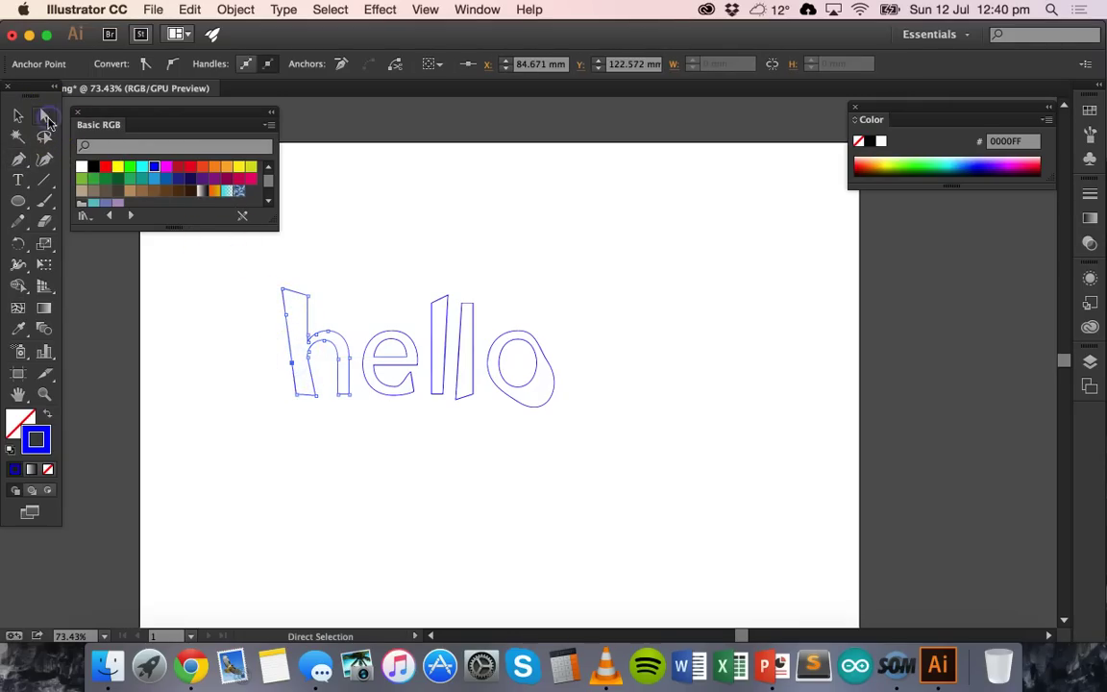
{"action": "mouse_move", "coordinate": [291, 363]}
{"action": "left_mouse_down"}
{"action": "mouse_move", "coordinate": [282, 368]}
{"action": "mouse_move", "coordinate": [291, 365]}
{"action": "left_mouse_up"}
{"action": "left_click", "coordinate": [285, 326]}
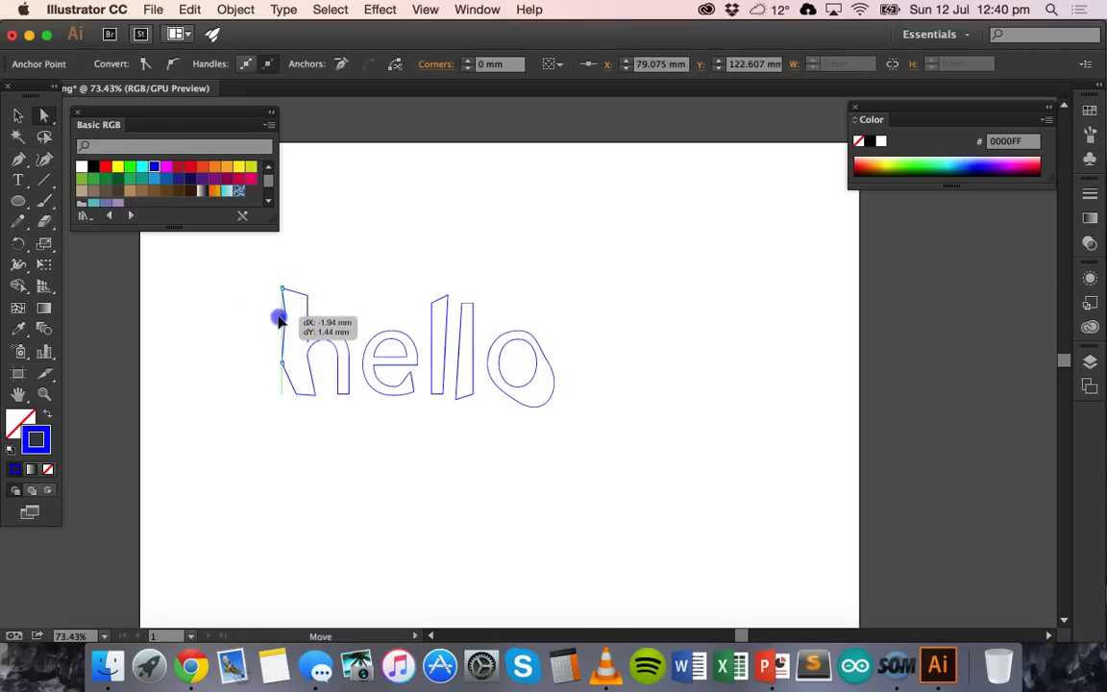
{"action": "left_click", "coordinate": [420, 403]}
{"action": "left_click", "coordinate": [432, 509]}
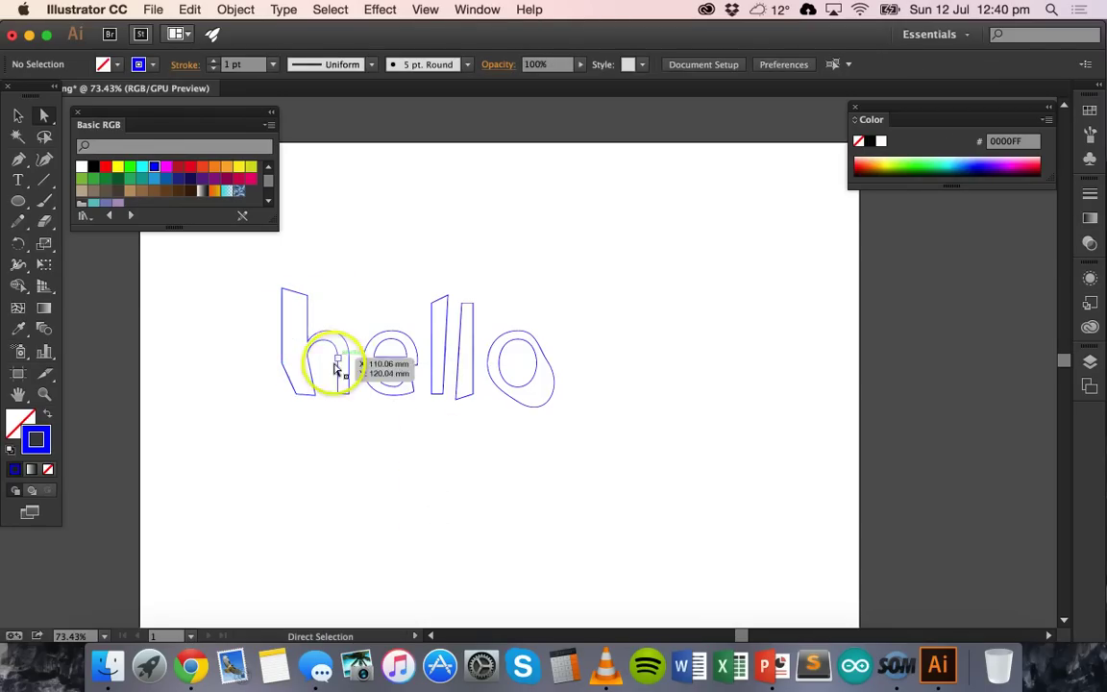
Step: Set the stroke weight of all the "hello" letter outlines to 0.001 pt and deselect them
{"action": "mouse_move", "coordinate": [263, 287]}
{"action": "left_mouse_down"}
{"action": "mouse_move", "coordinate": [562, 466]}
{"action": "mouse_move", "coordinate": [571, 460]}
{"action": "left_mouse_up"}
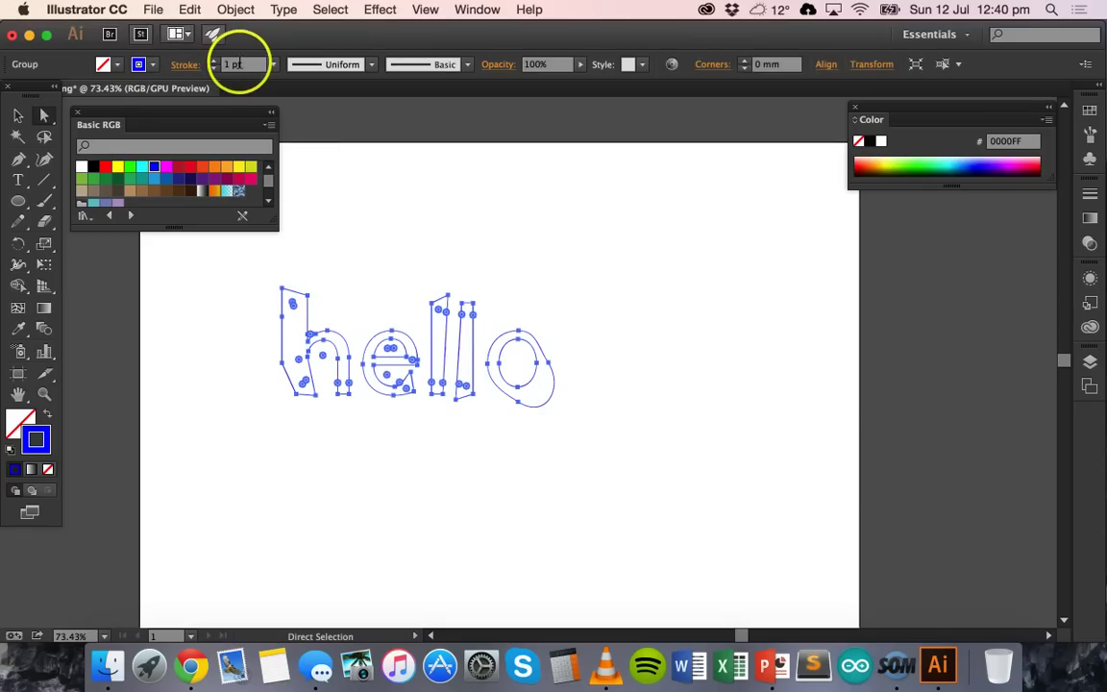
{"action": "left_click", "coordinate": [230, 66]}
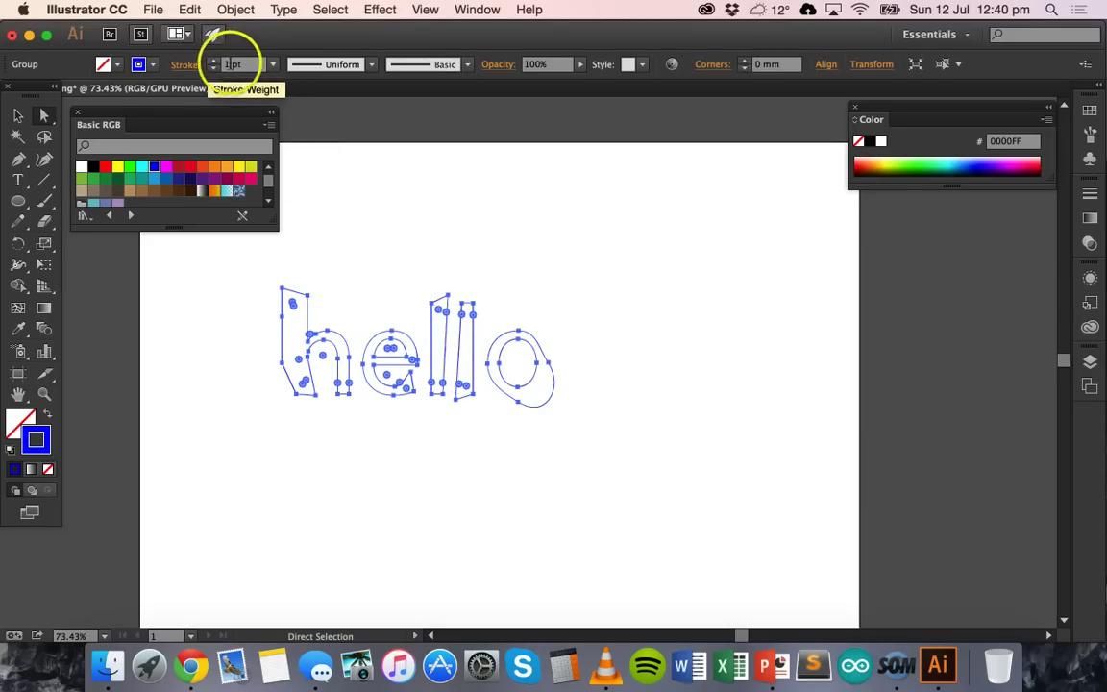
{"action": "left_click", "coordinate": [227, 65]}
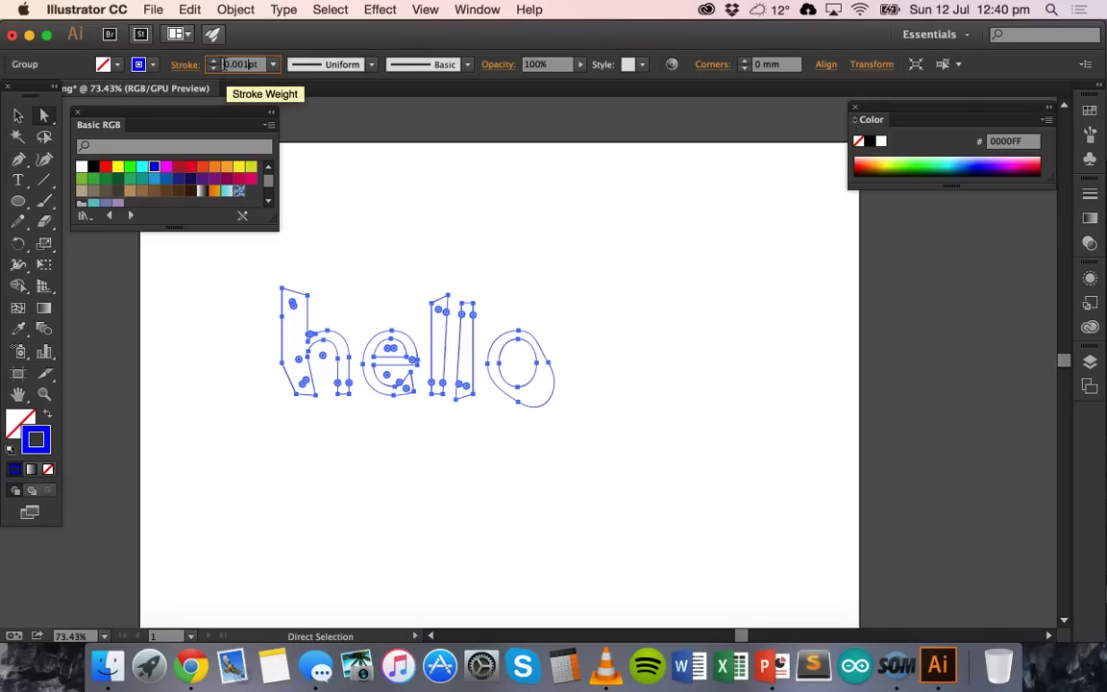
{"action": "key", "text": "Return"}
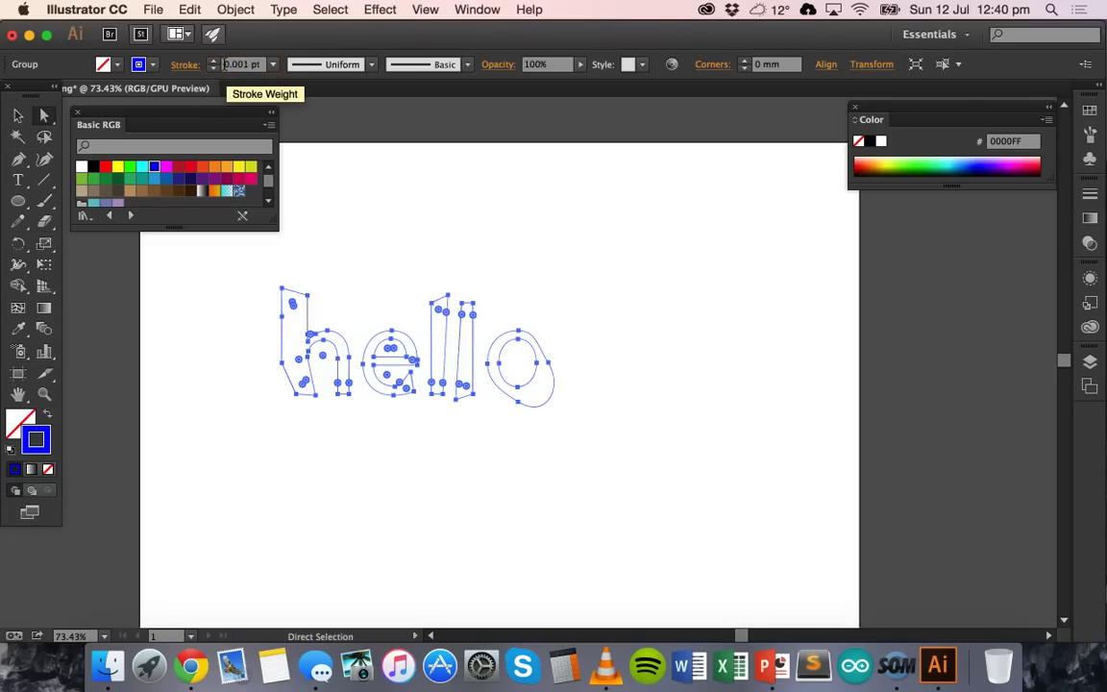
{"action": "left_click", "coordinate": [243, 315]}
Step: Change the stroke of all the "hello" outlines to the pure red Basic RGB swatch (FF0000) and deselect them
{"action": "left_click_drag", "start_coordinate": [255, 249], "coordinate": [612, 406]}
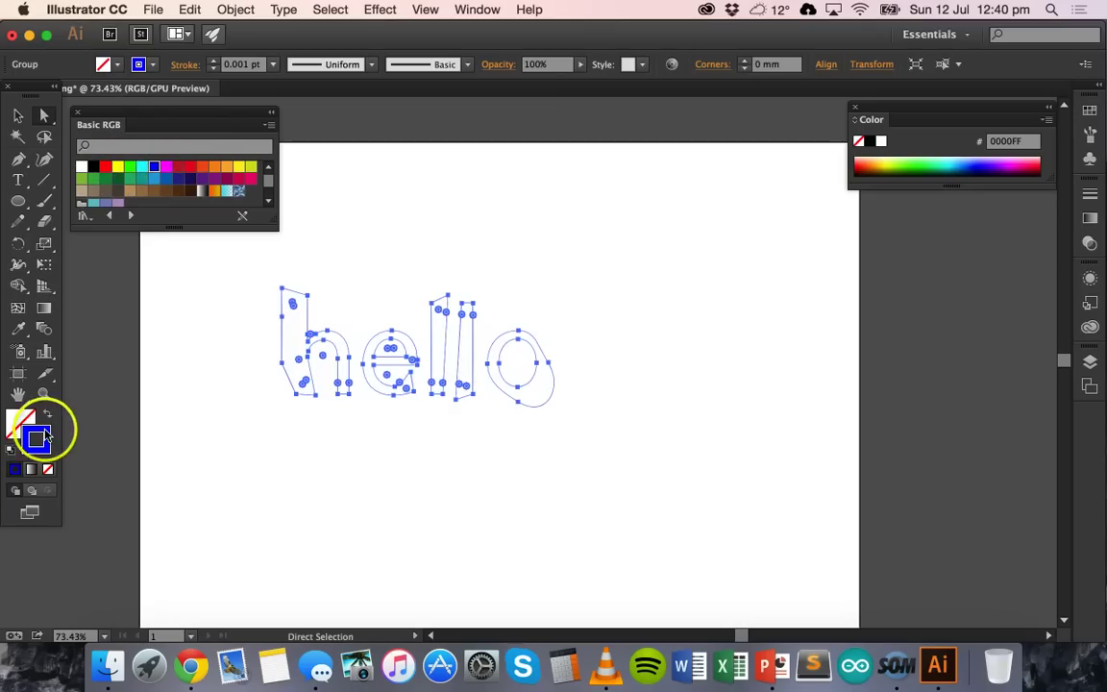
{"action": "left_click", "coordinate": [106, 167]}
{"action": "left_click", "coordinate": [207, 319]}
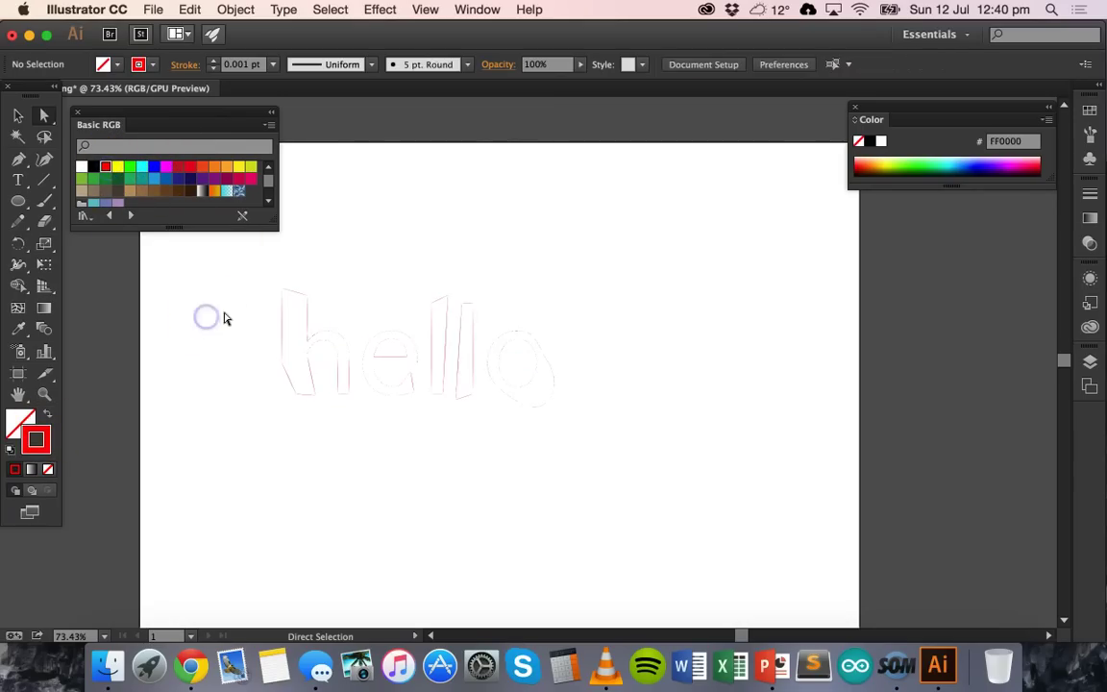
Step: Examine at high magnification how the thin red outlines of the "hello" letters are displayed
{"action": "scroll", "coordinate": [459, 353], "scroll_direction": "up", "scroll_amount": 5}
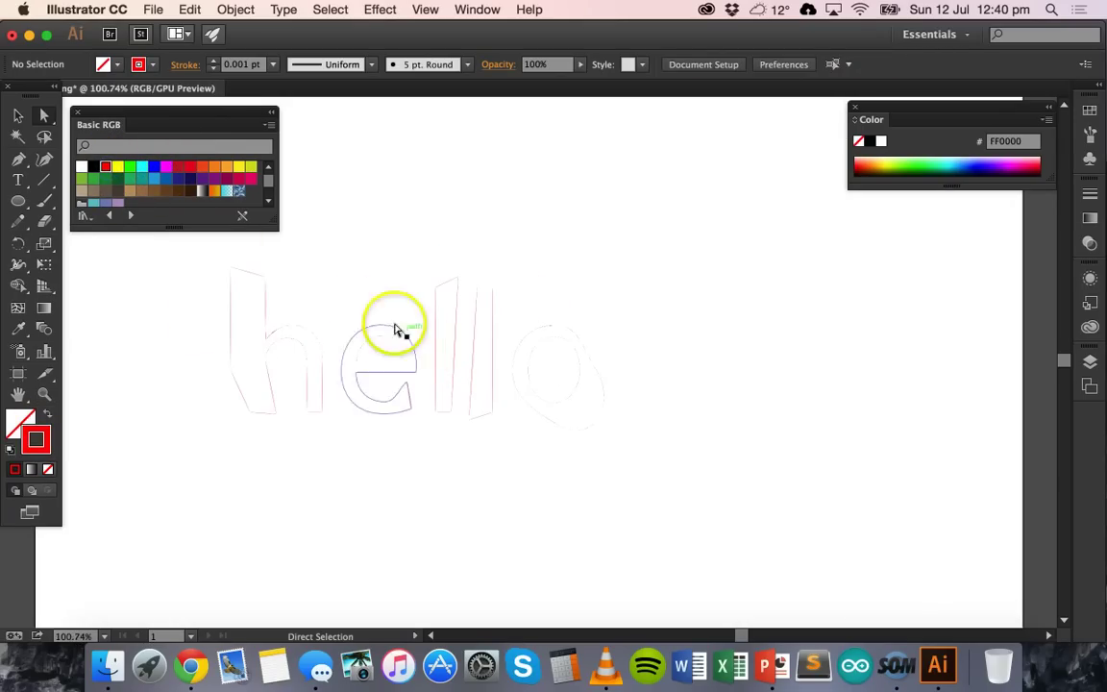
{"action": "scroll", "coordinate": [366, 338], "scroll_direction": "up", "scroll_amount": 15}
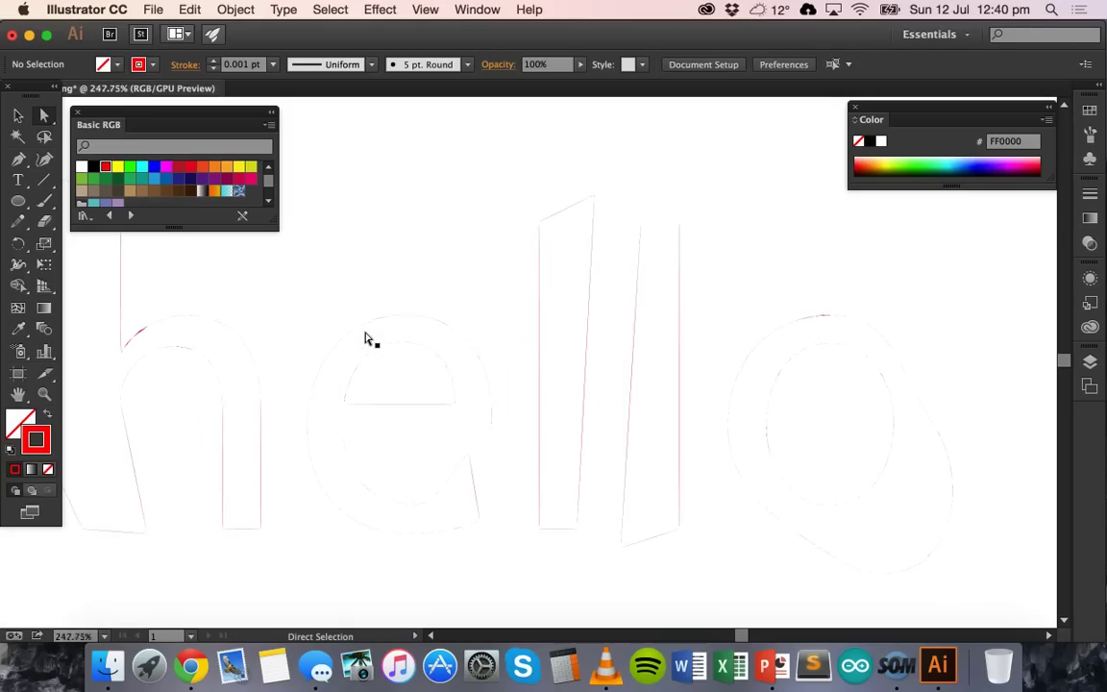
{"action": "scroll", "coordinate": [365, 338], "scroll_direction": "up", "scroll_amount": 5}
{"action": "scroll", "coordinate": [365, 339], "scroll_direction": "up", "scroll_amount": 2}
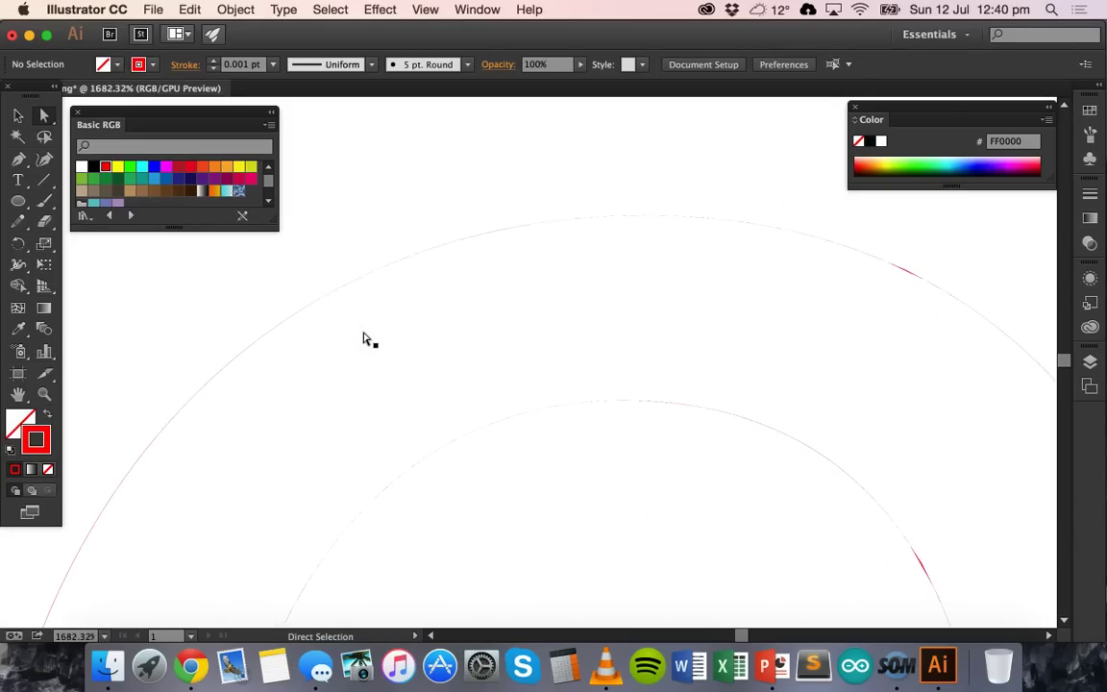
{"action": "scroll", "coordinate": [514, 371], "scroll_direction": "down", "scroll_amount": 12}
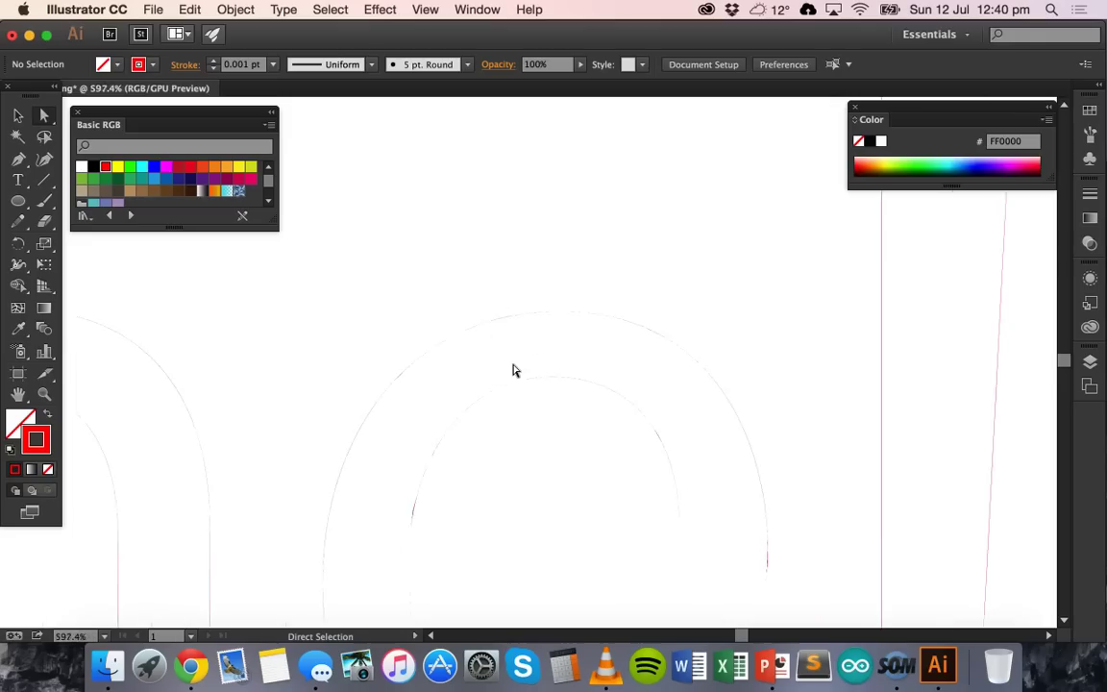
{"action": "scroll", "coordinate": [514, 371], "scroll_direction": "down", "scroll_amount": 6}
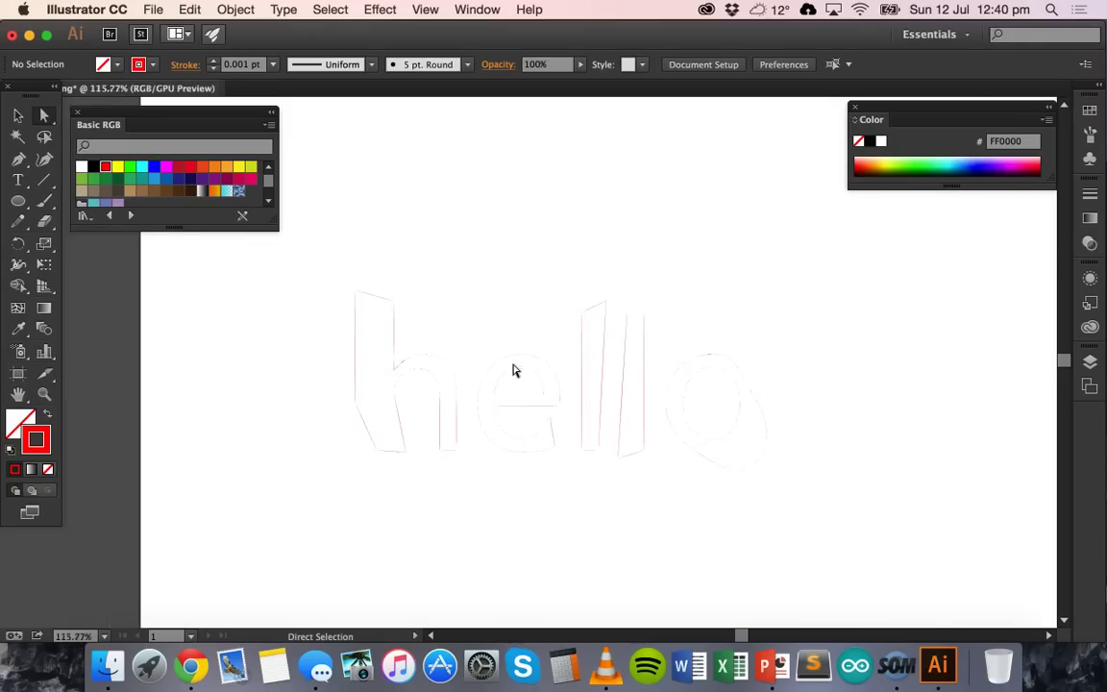
{"action": "left_click", "coordinate": [366, 279]}
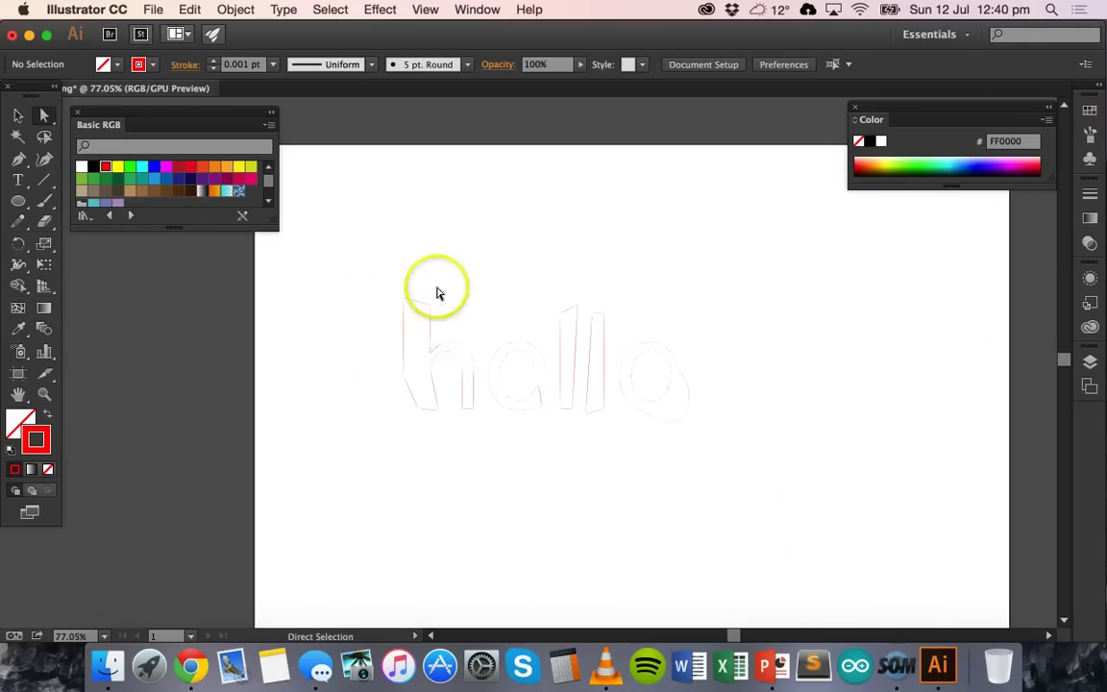
{"action": "scroll", "coordinate": [577, 353], "scroll_direction": "down", "scroll_amount": 1}
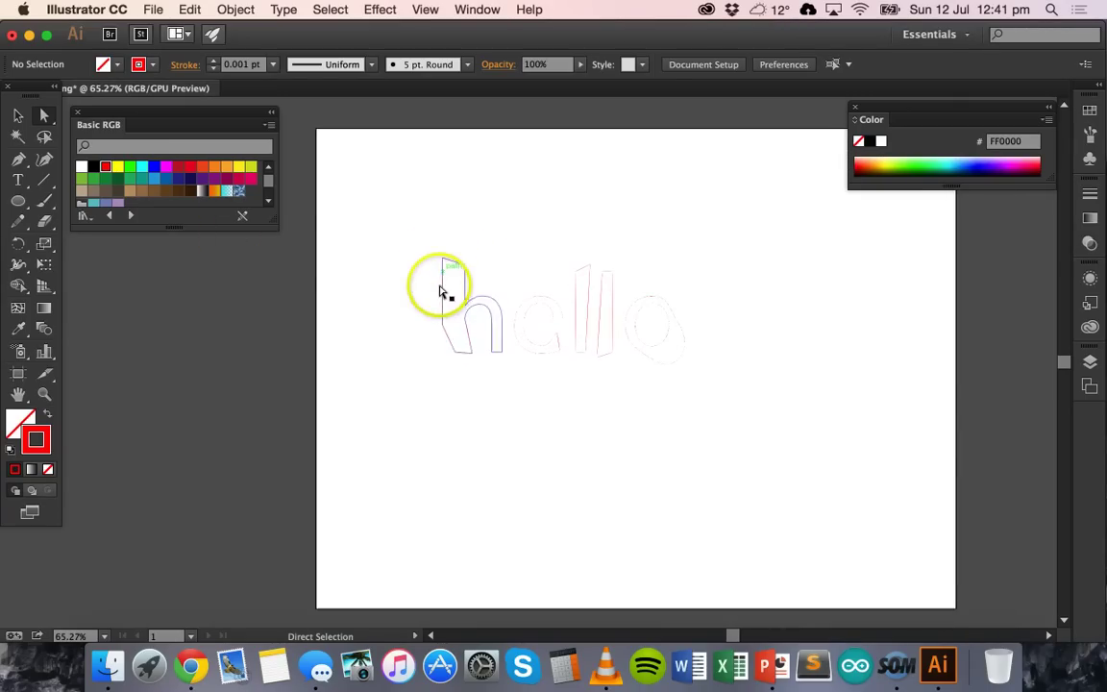
Step: Draw a vertical line segment about 38 mm long over the left edge of the h's stem and make its stroke white
{"action": "left_click", "coordinate": [44, 180]}
{"action": "left_click_drag", "start_coordinate": [441, 258], "coordinate": [441, 317]}
{"action": "left_click", "coordinate": [82, 166]}
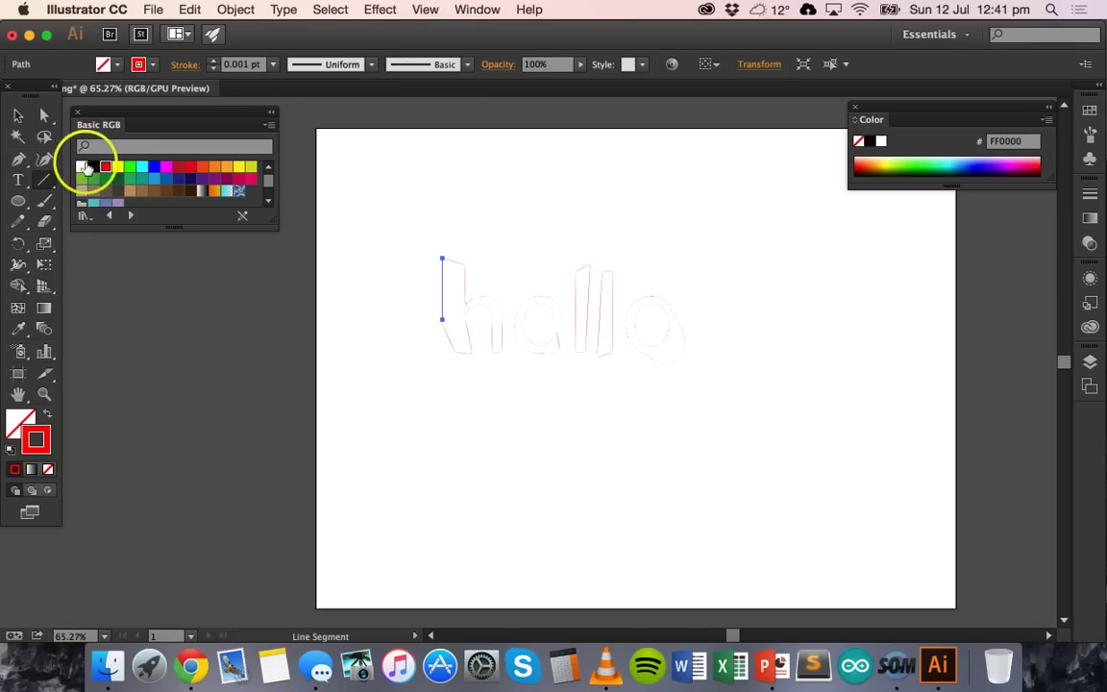
Step: Create a second white line segment 38.31 mm long at 270°, move it onto the left edge of the h's stem, and deselect it
{"action": "left_click", "coordinate": [338, 231]}
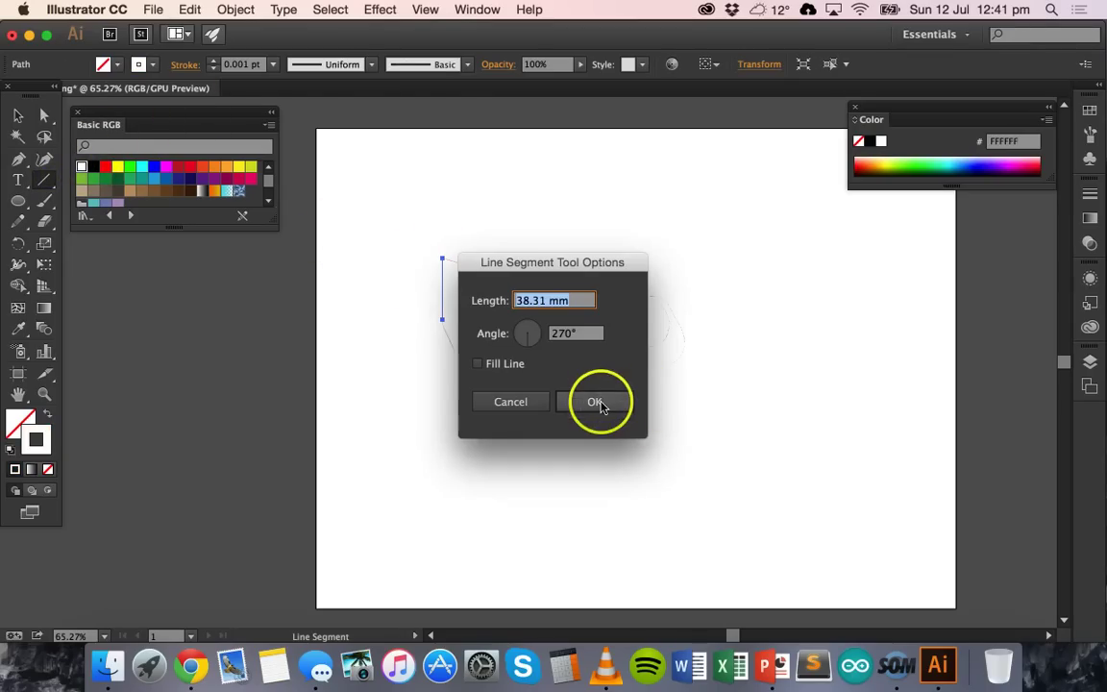
{"action": "left_click", "coordinate": [595, 402]}
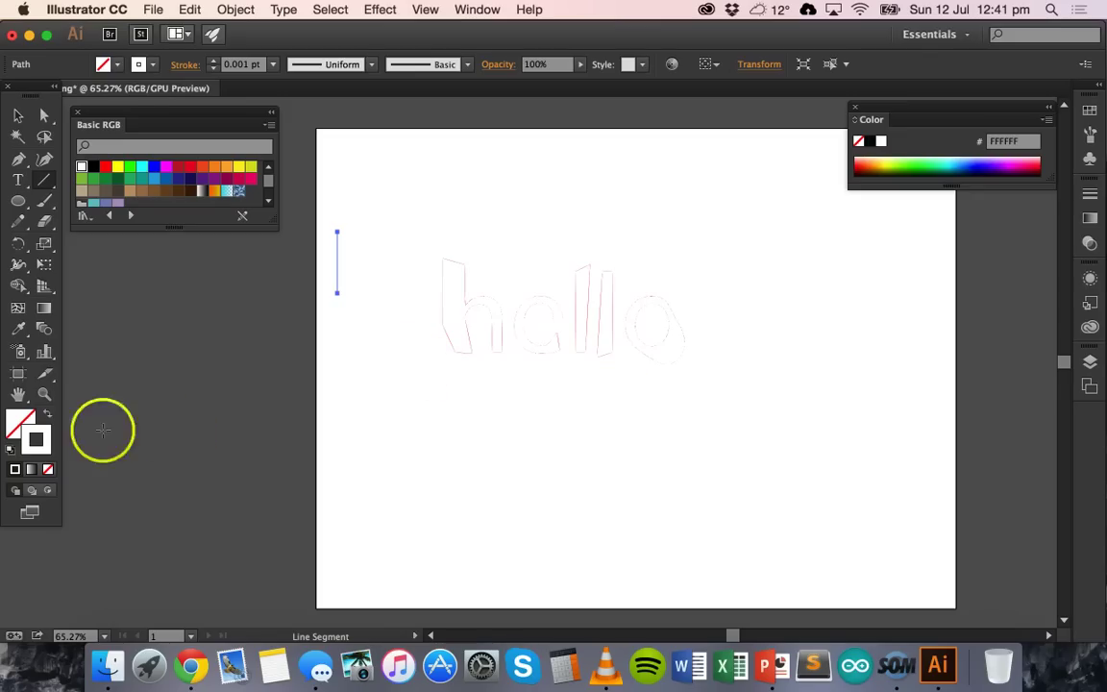
{"action": "left_click", "coordinate": [17, 114]}
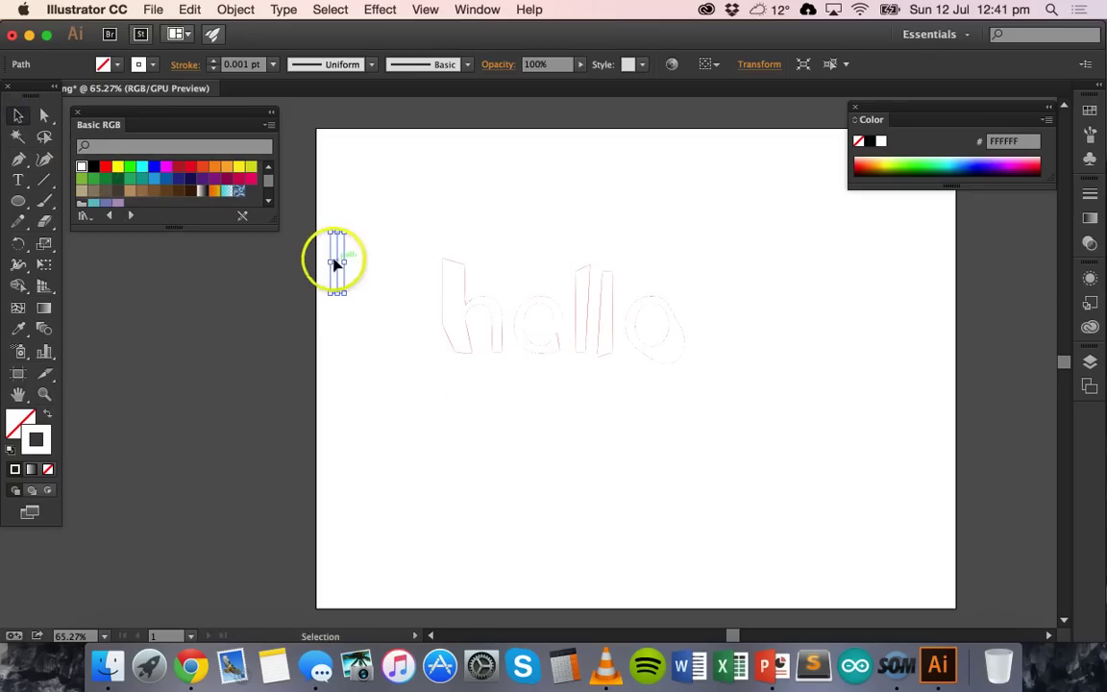
{"action": "left_click_drag", "start_coordinate": [336, 259], "coordinate": [441, 289]}
{"action": "left_click", "coordinate": [466, 223]}
Step: Set the stroke weight of the white line over the h's left edge to 1 pt and deselect it
{"action": "scroll", "coordinate": [447, 292], "scroll_direction": "up", "scroll_amount": 6}
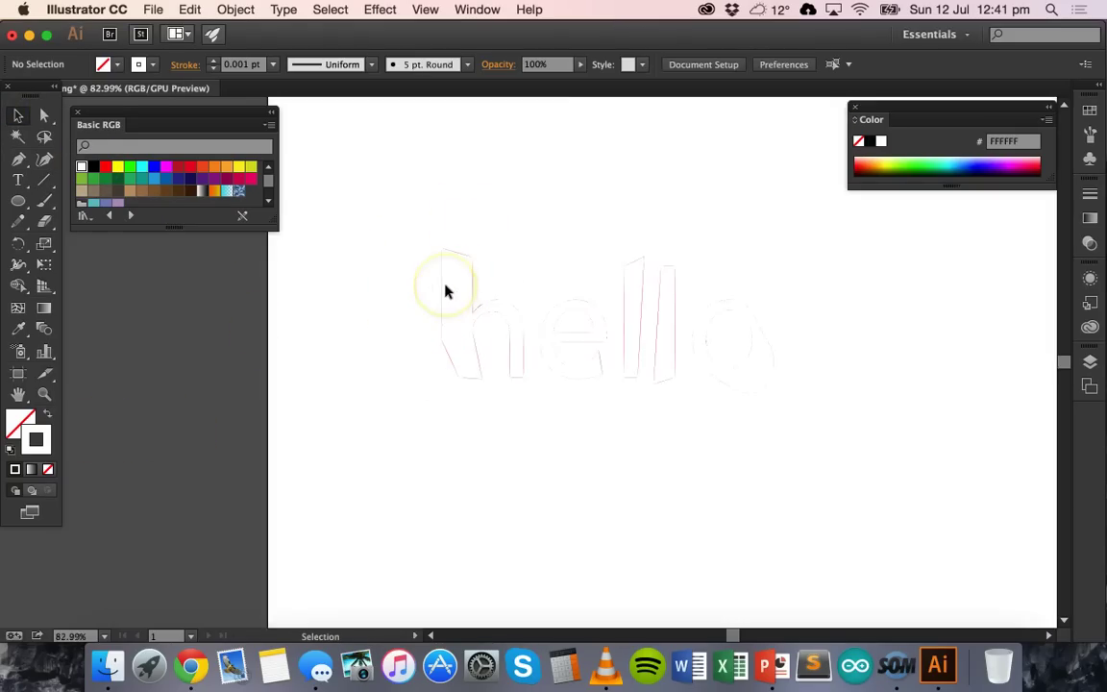
{"action": "left_click", "coordinate": [436, 308]}
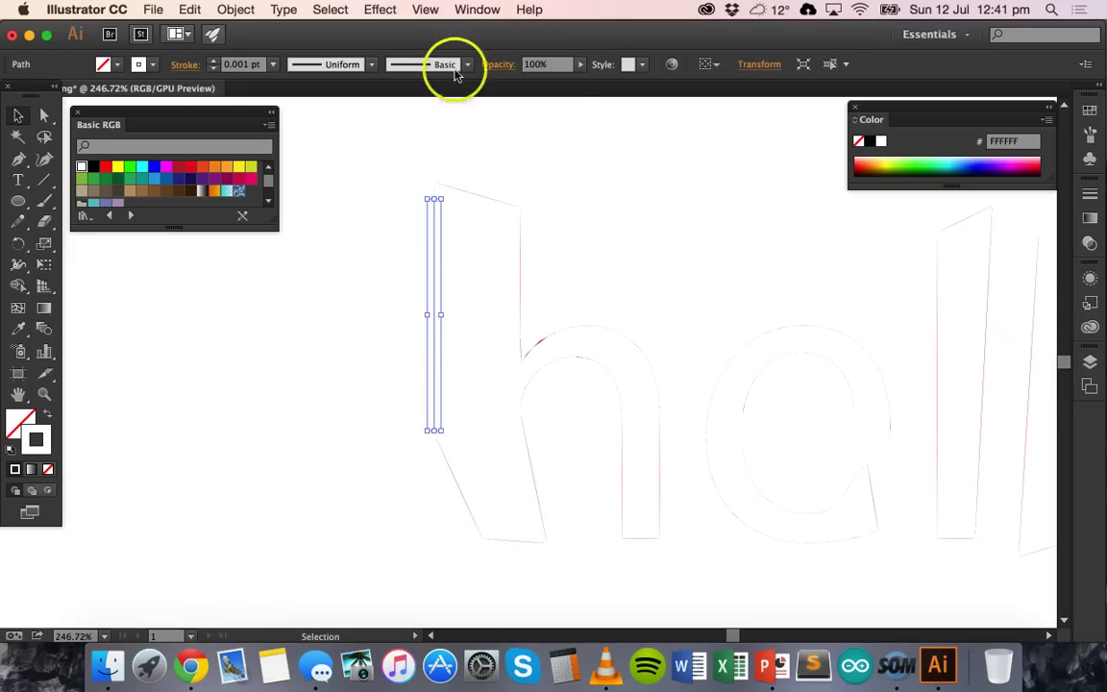
{"action": "left_click", "coordinate": [247, 64]}
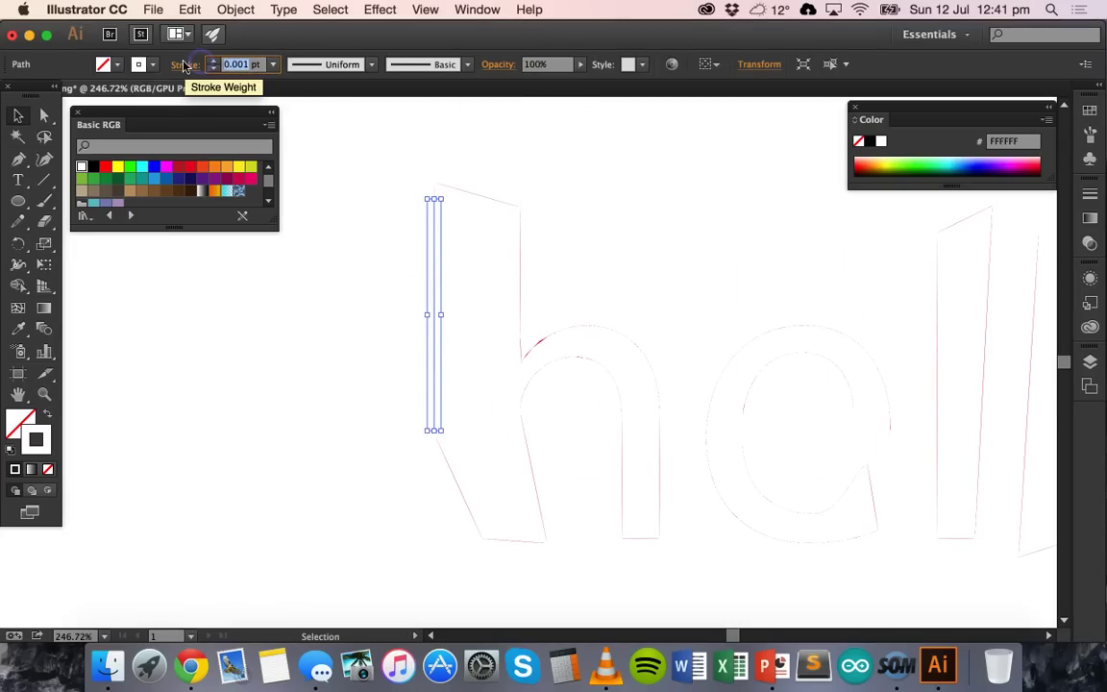
{"action": "left_click", "coordinate": [407, 343]}
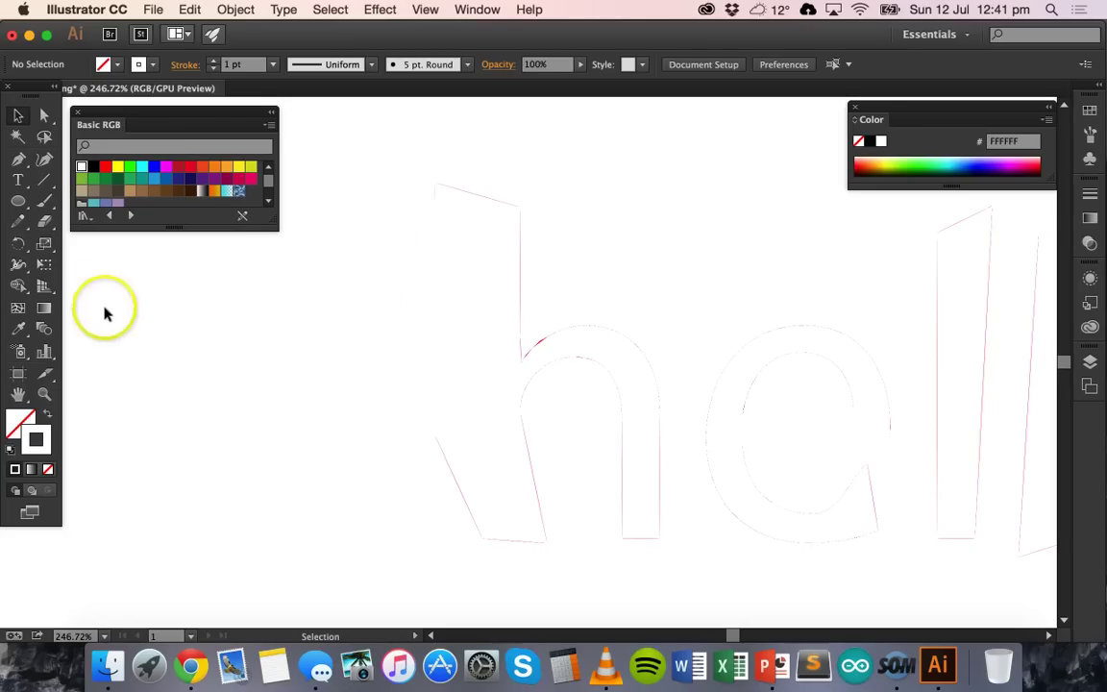
{"action": "left_click", "coordinate": [435, 256]}
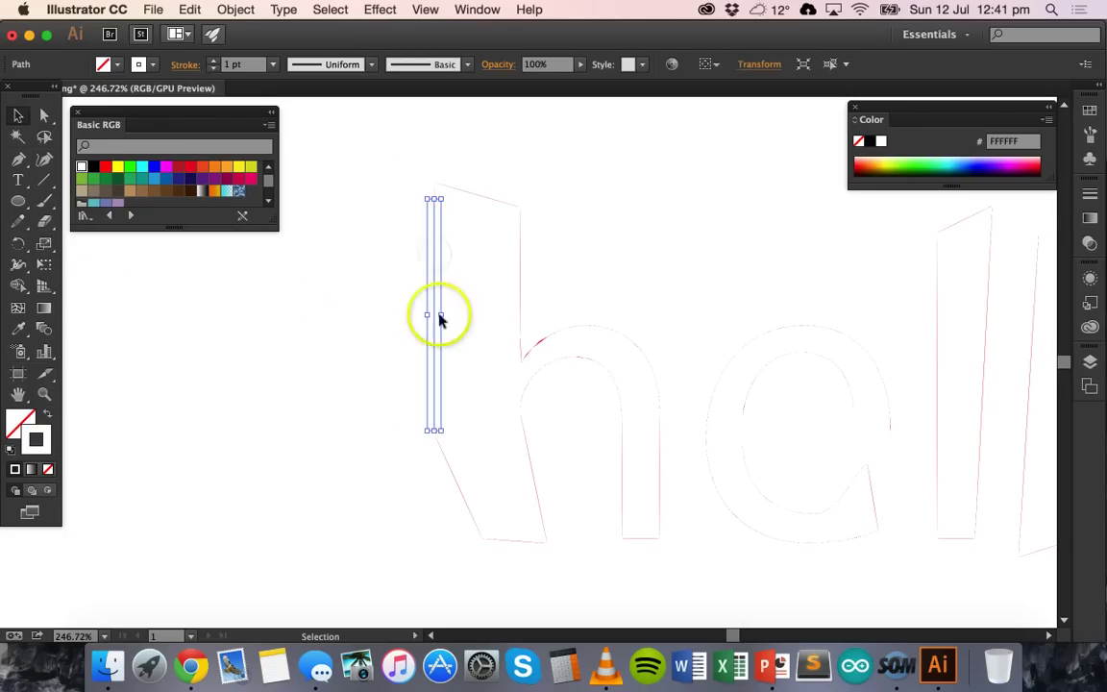
{"action": "left_click", "coordinate": [389, 395]}
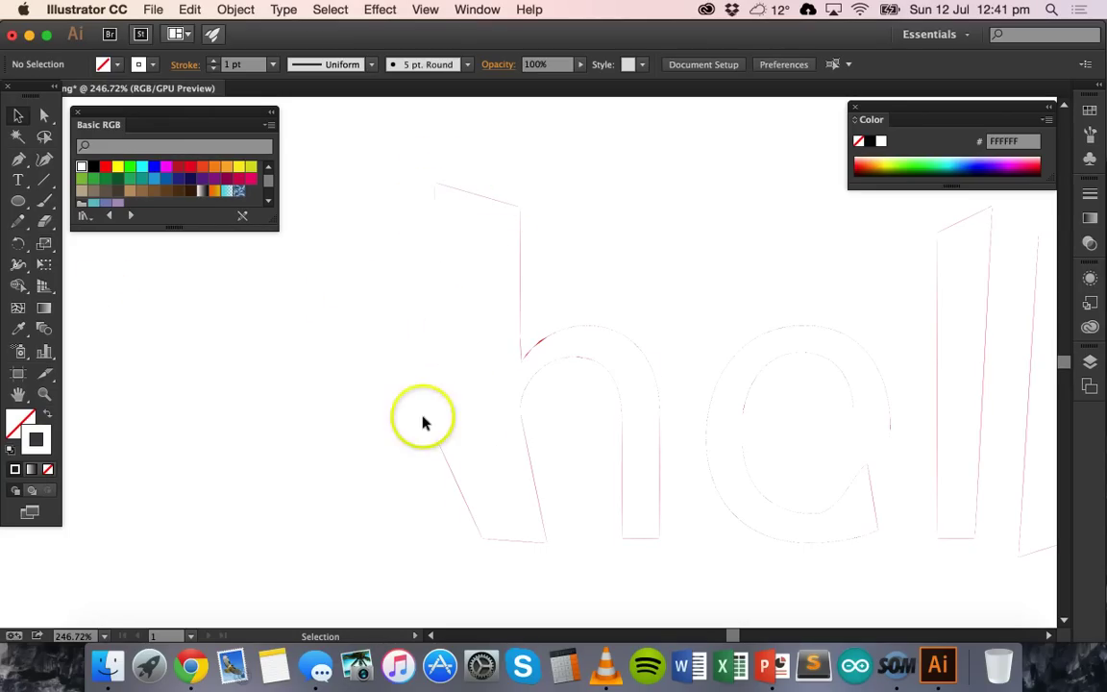
Step: Shift the 1 pt white line off the h's left edge and back over it, and delete that line
{"action": "left_click", "coordinate": [293, 368]}
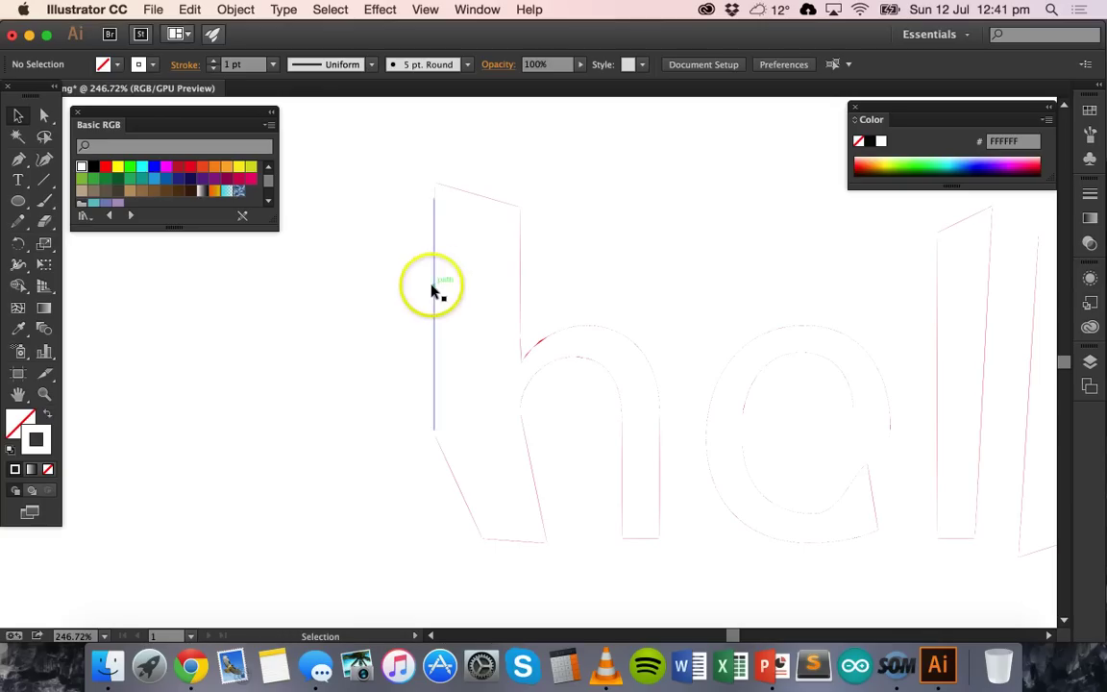
{"action": "left_click_drag", "start_coordinate": [433, 288], "coordinate": [405, 288]}
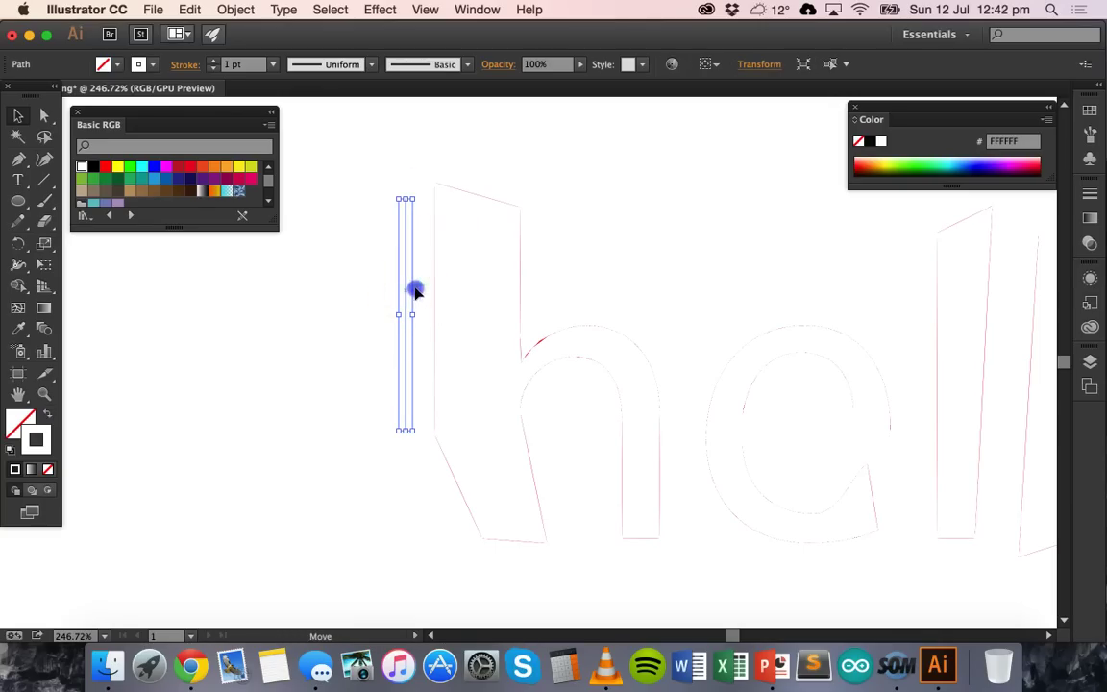
{"action": "left_click_drag", "start_coordinate": [415, 290], "coordinate": [433, 286]}
{"action": "left_click", "coordinate": [395, 257]}
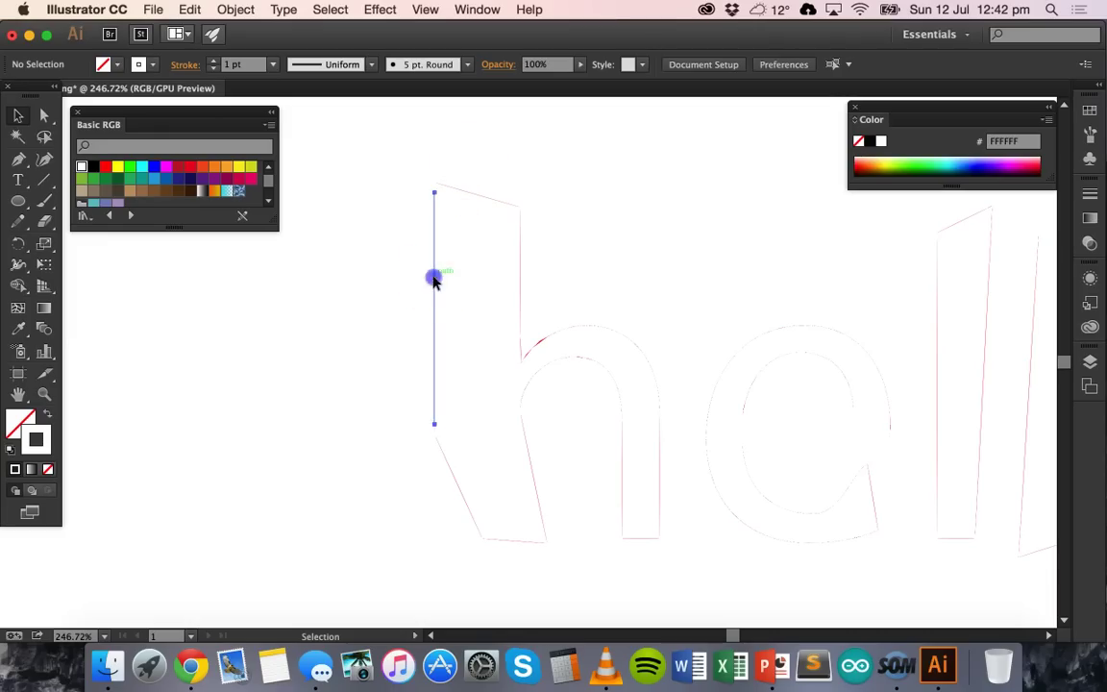
{"action": "left_click", "coordinate": [433, 279]}
{"action": "left_click", "coordinate": [455, 290]}
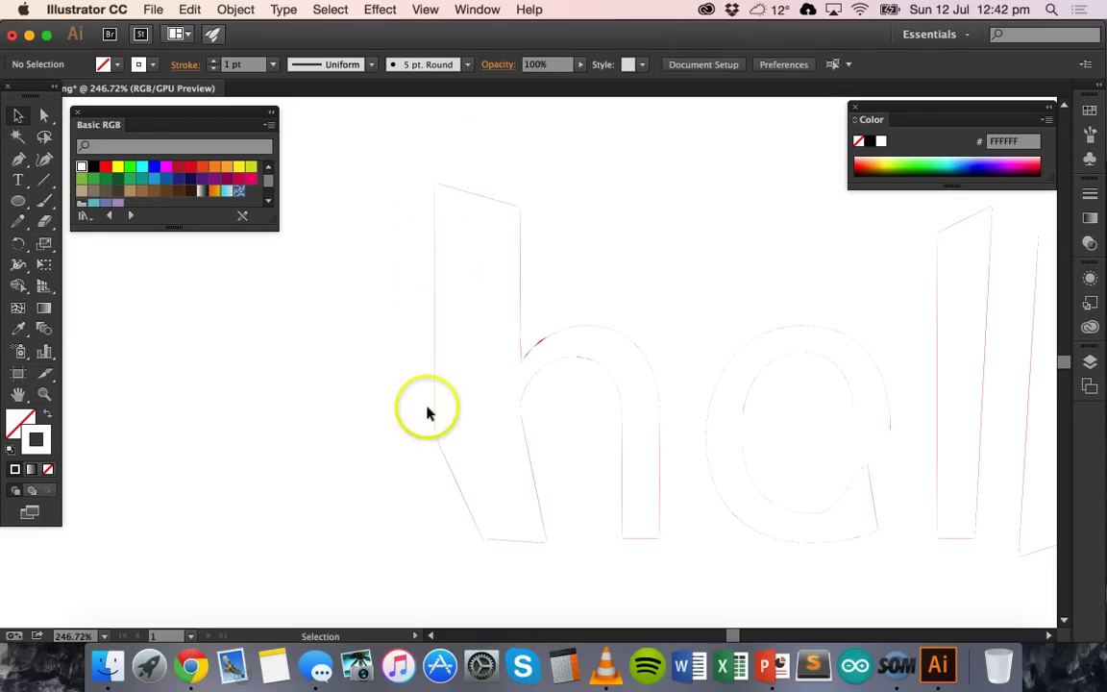
Step: Try to erase part of the h's left edge with the Eraser tool
{"action": "left_click", "coordinate": [53, 200]}
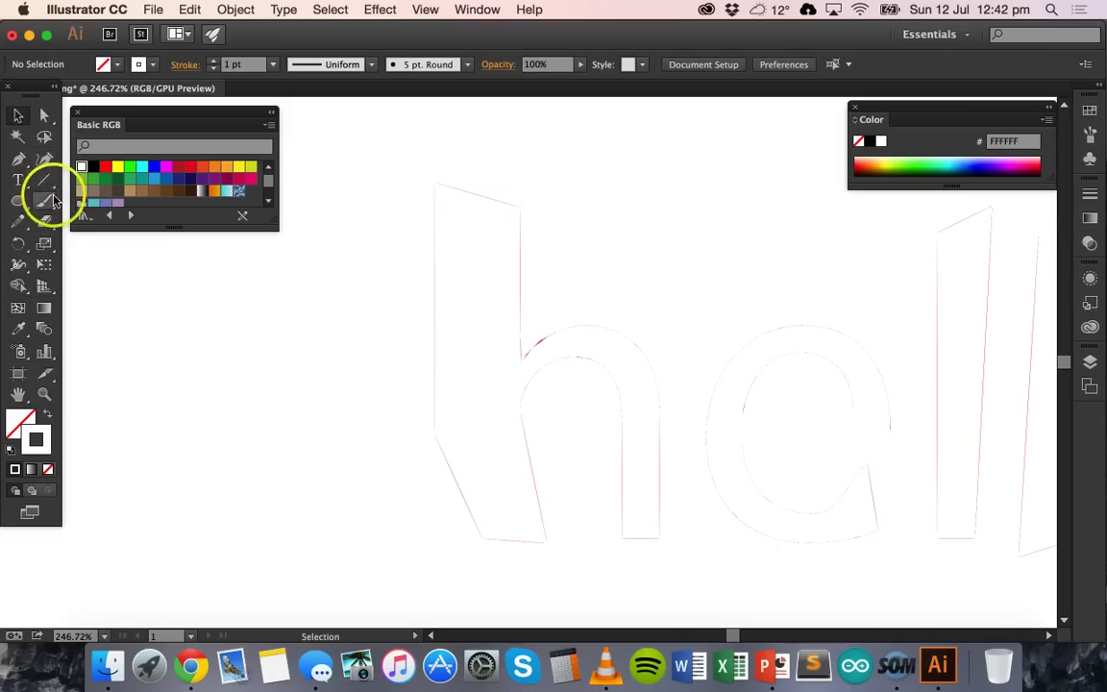
{"action": "left_click", "coordinate": [433, 221]}
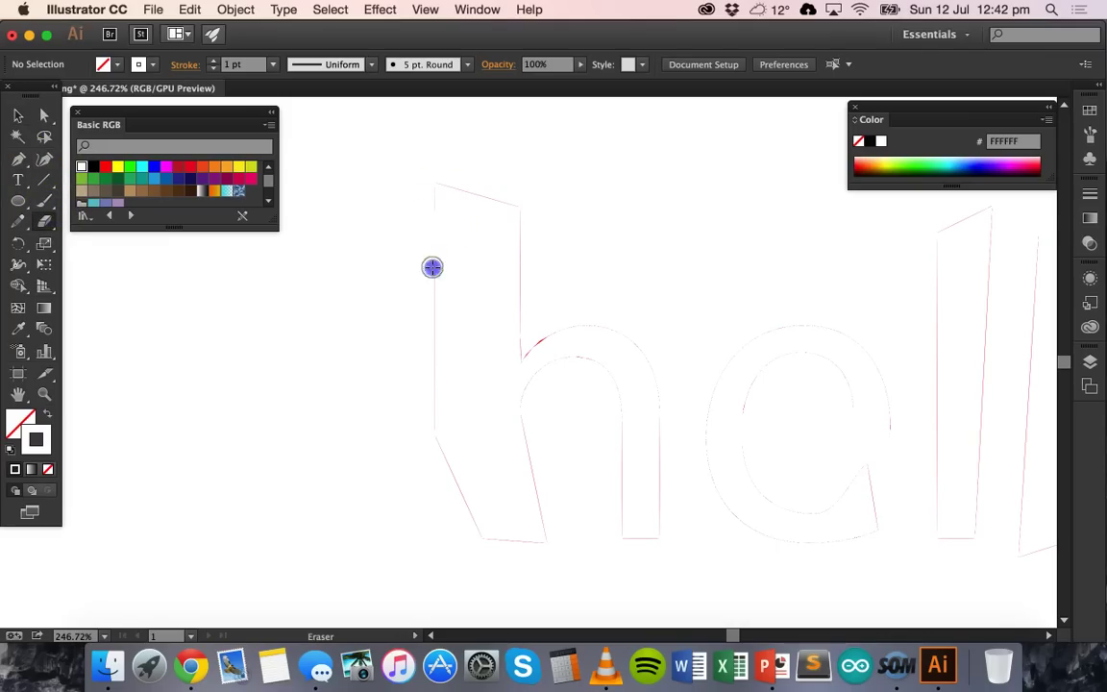
{"action": "left_click_drag", "start_coordinate": [442, 249], "coordinate": [442, 250]}
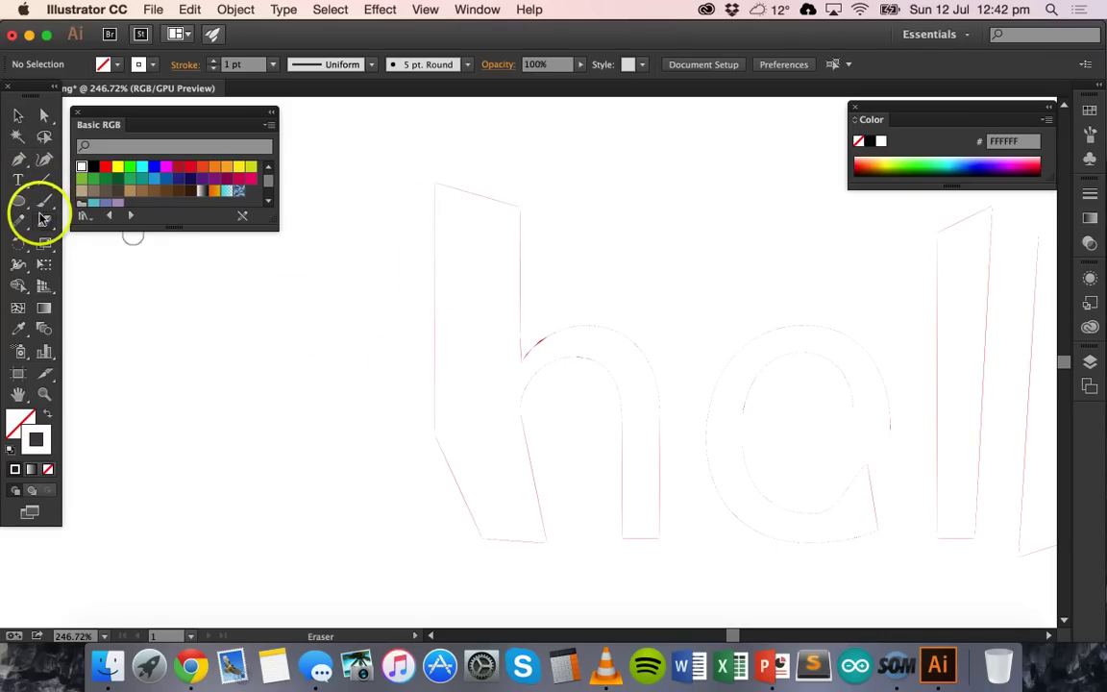
Step: Try to draw a straight vertical Pen path along the h's left edge
{"action": "left_click", "coordinate": [19, 160]}
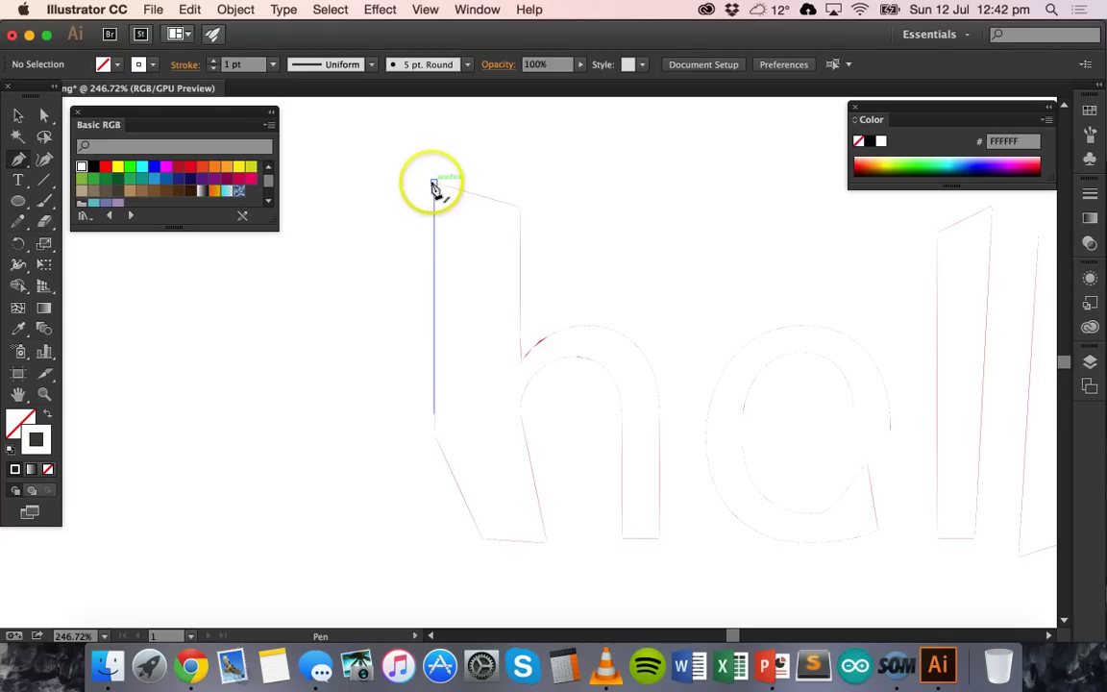
{"action": "left_click", "coordinate": [433, 188]}
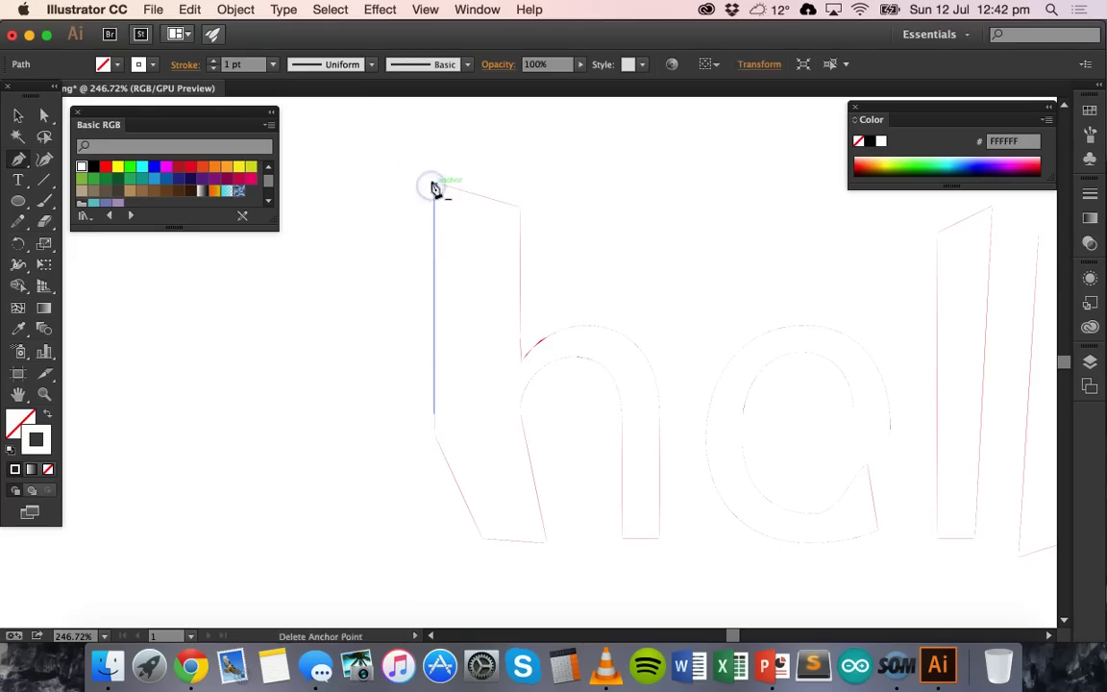
{"action": "left_click", "coordinate": [432, 423]}
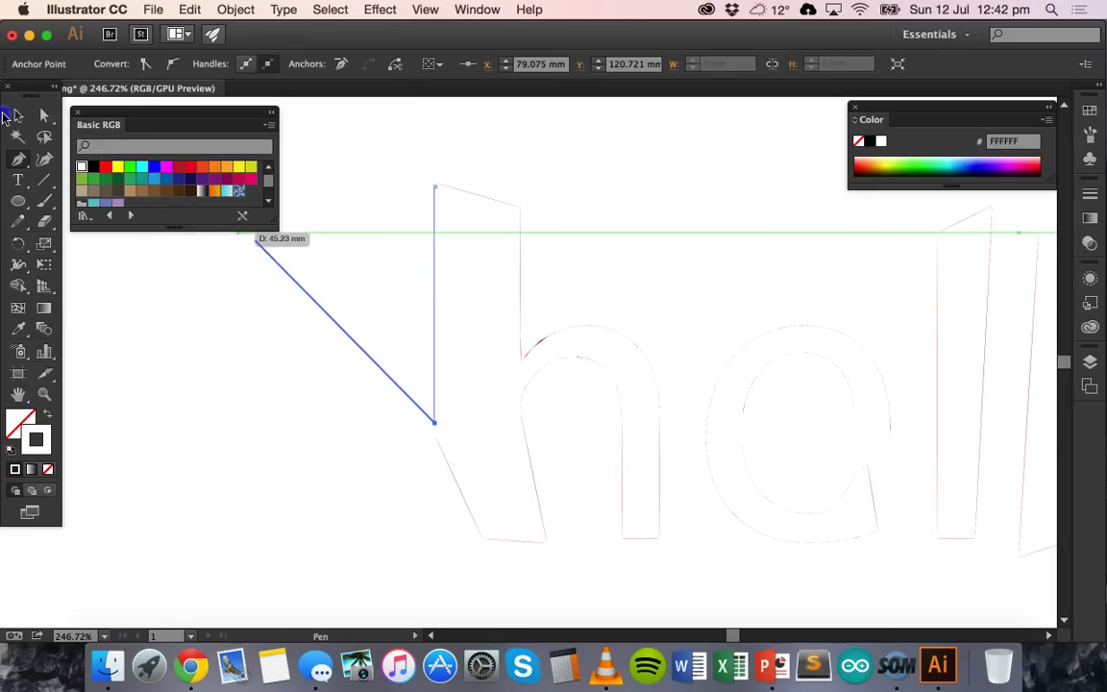
Step: Remove the stray Pen path and the remaining 0.001 pt white line from the h's left edge
{"action": "left_click", "coordinate": [18, 114]}
{"action": "left_click", "coordinate": [436, 267]}
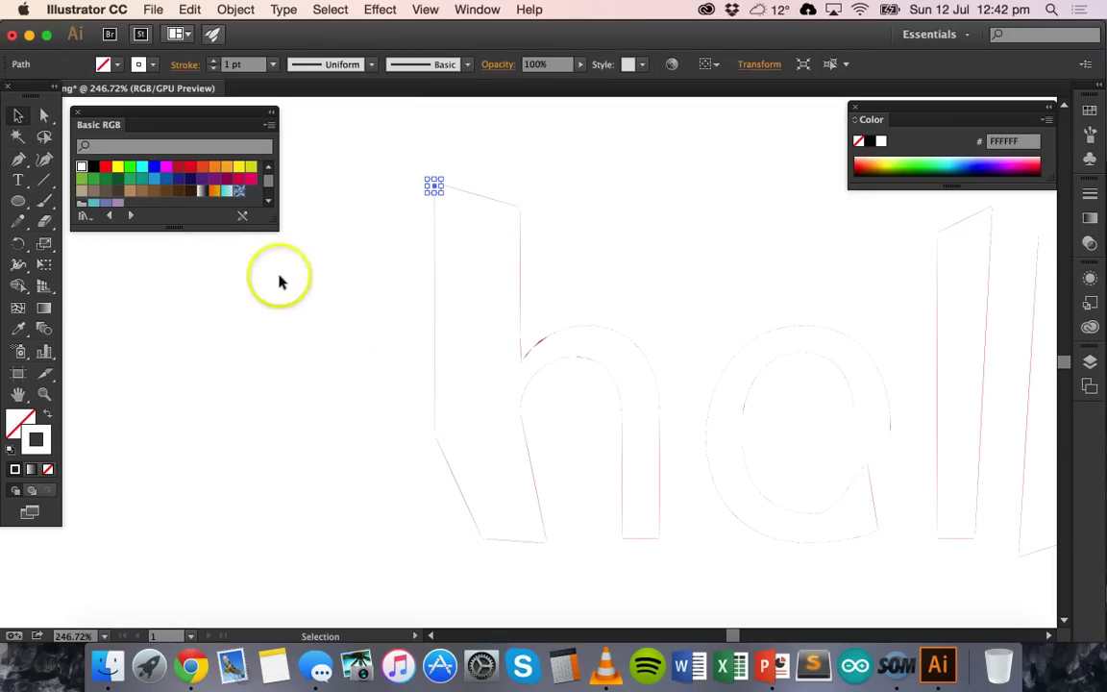
{"action": "left_click", "coordinate": [431, 296]}
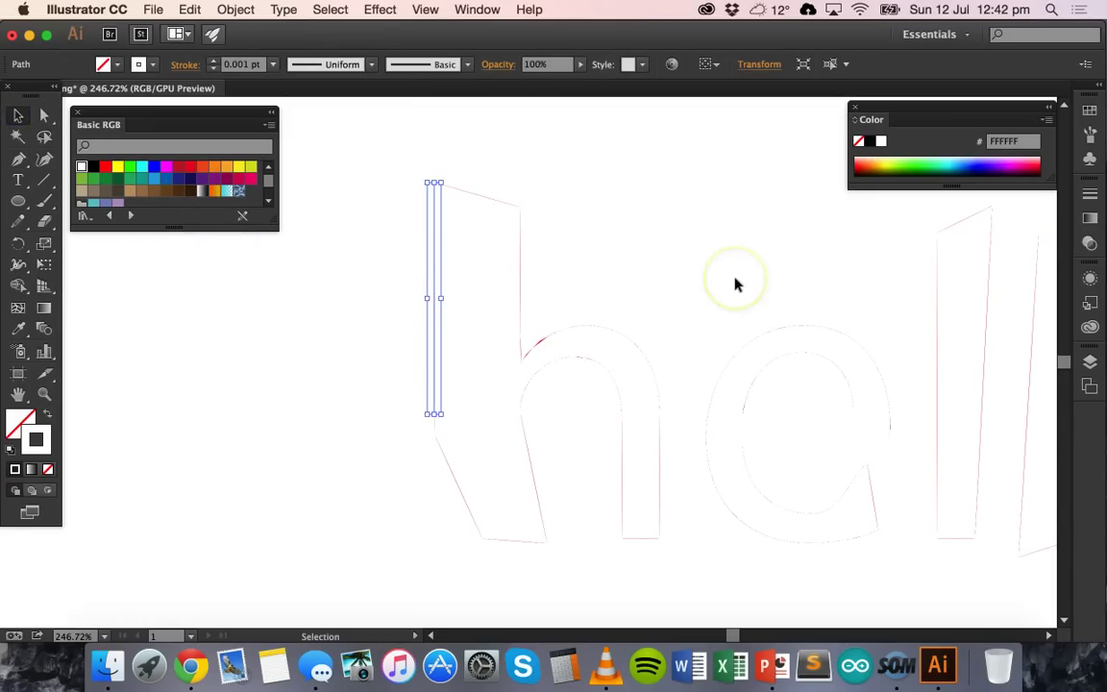
{"action": "left_click", "coordinate": [735, 284]}
Step: Add two anchor points to the red h outline, near the upper and lower ends of its left edge
{"action": "left_click", "coordinate": [432, 289]}
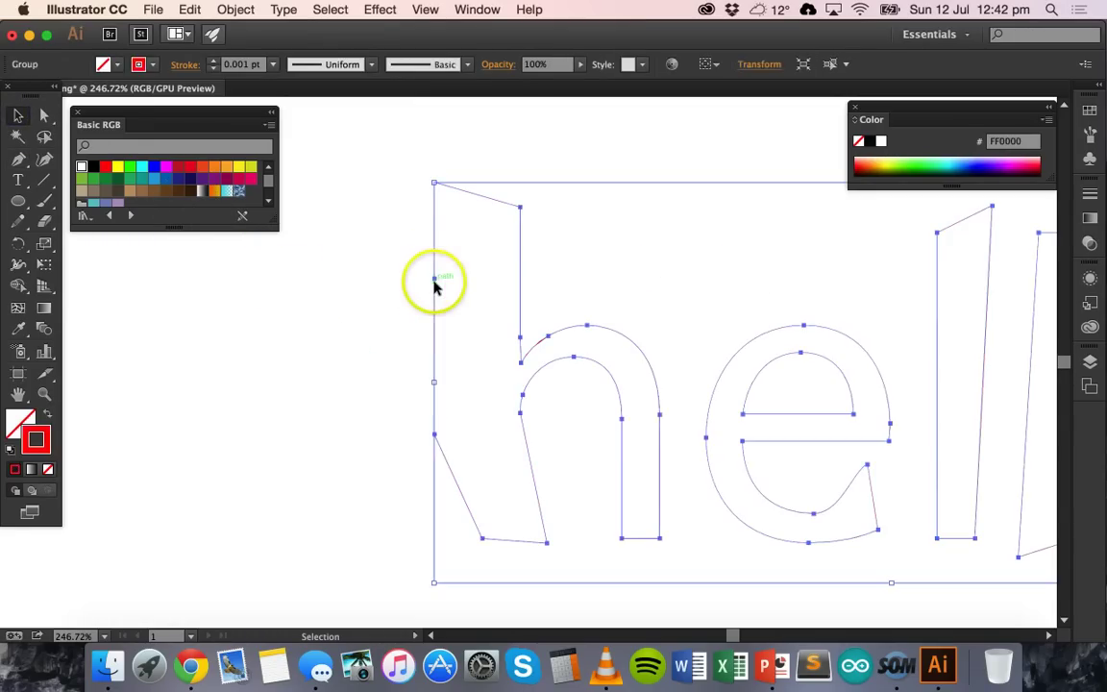
{"action": "left_click", "coordinate": [21, 158]}
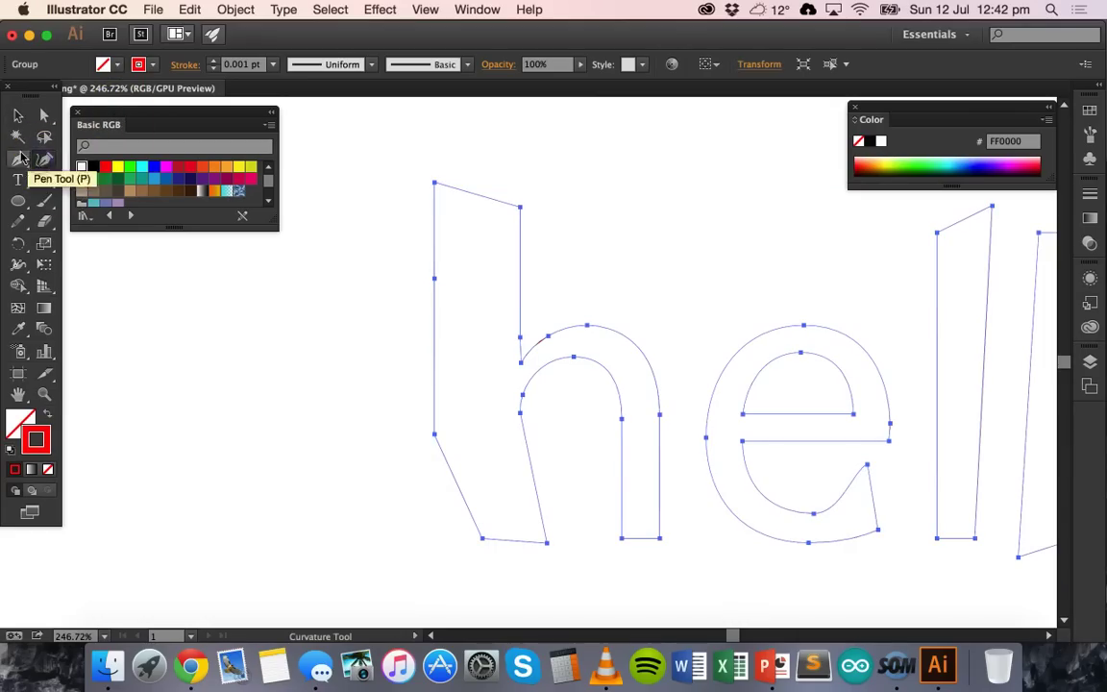
{"action": "left_click", "coordinate": [434, 184]}
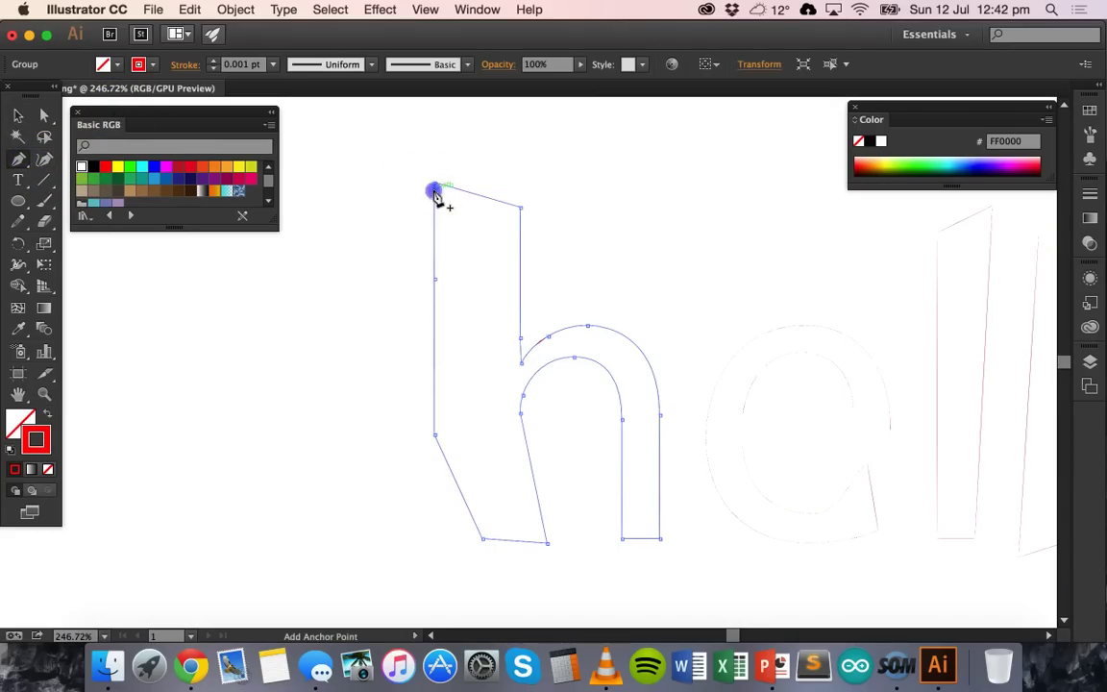
{"action": "left_click", "coordinate": [435, 410]}
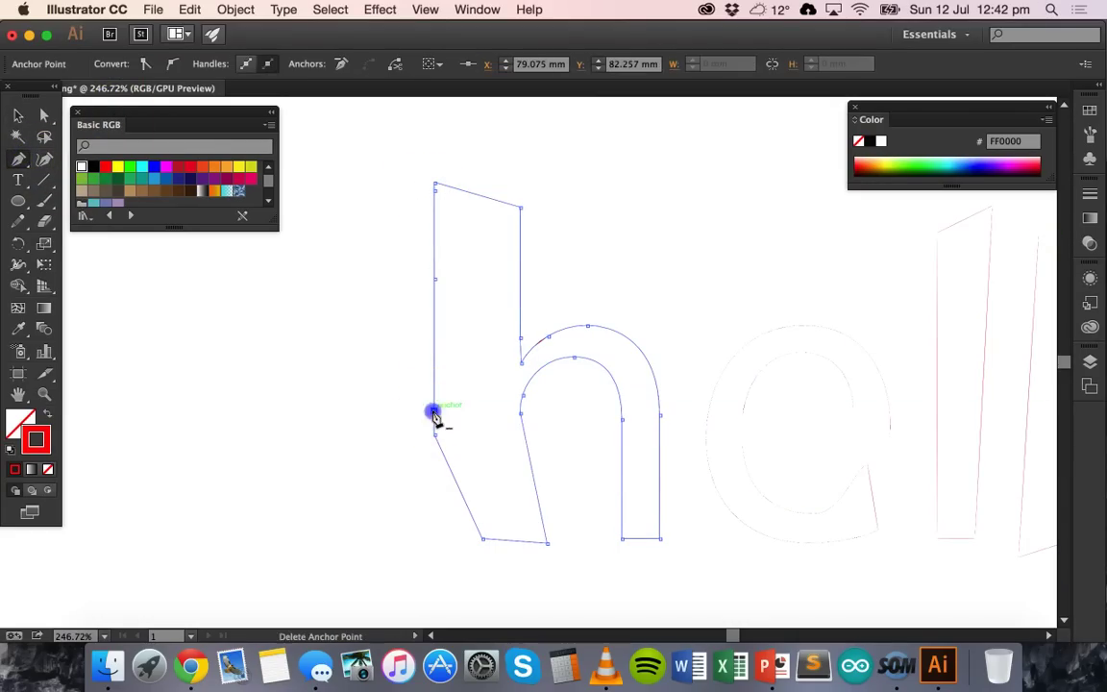
{"action": "left_click", "coordinate": [19, 116]}
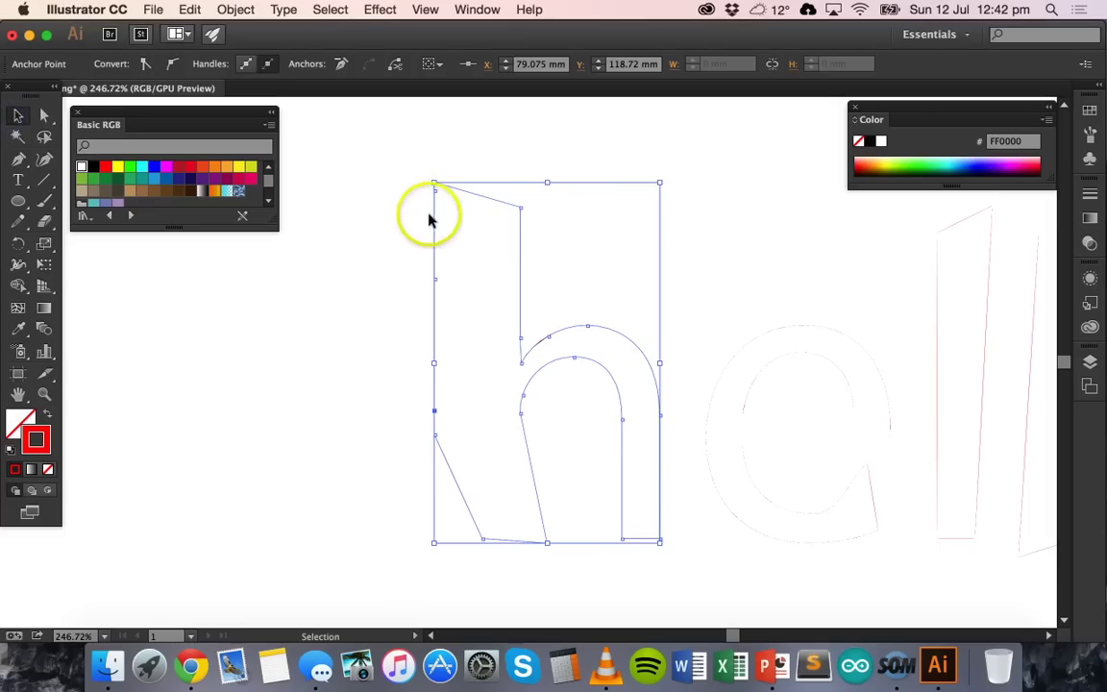
Step: Cut the h outline at the two added anchor points with Scissors and delete the left-edge segments between them
{"action": "left_click", "coordinate": [433, 218]}
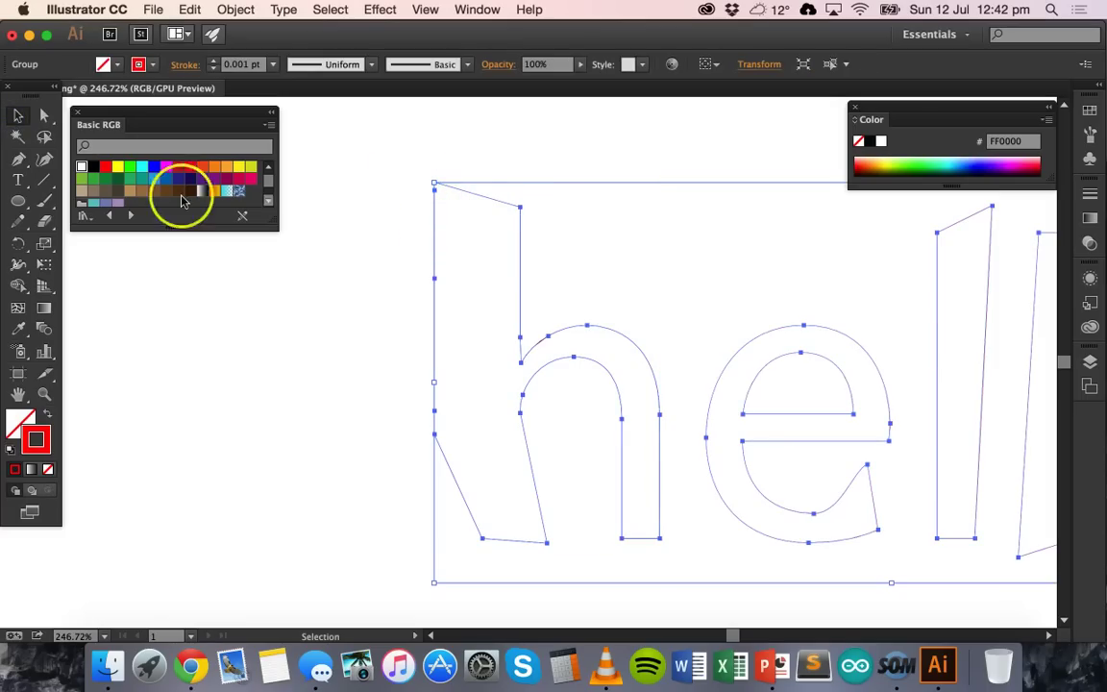
{"action": "left_click", "coordinate": [45, 222]}
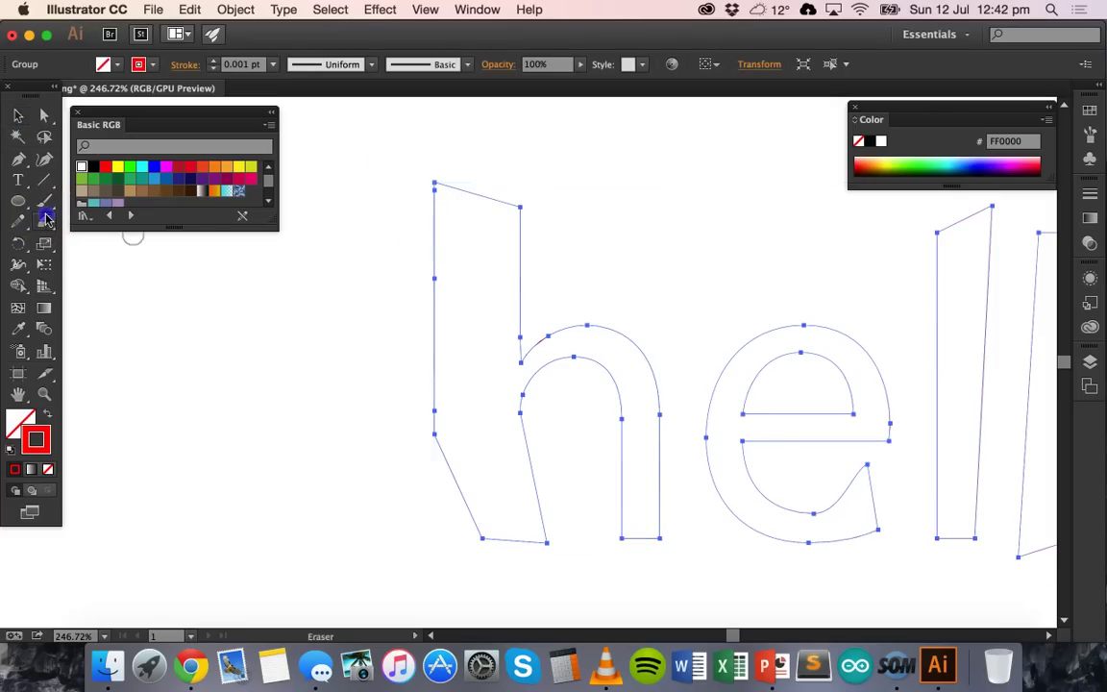
{"action": "left_click_drag", "start_coordinate": [44, 222], "coordinate": [87, 242]}
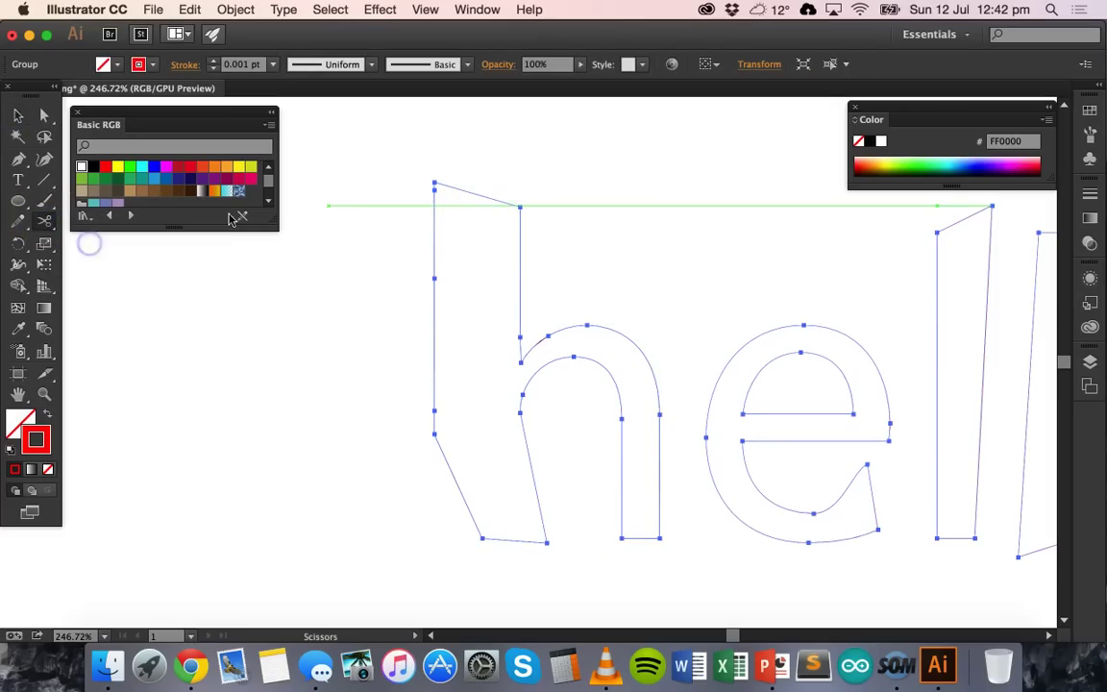
{"action": "left_click", "coordinate": [434, 189]}
{"action": "left_click", "coordinate": [434, 410]}
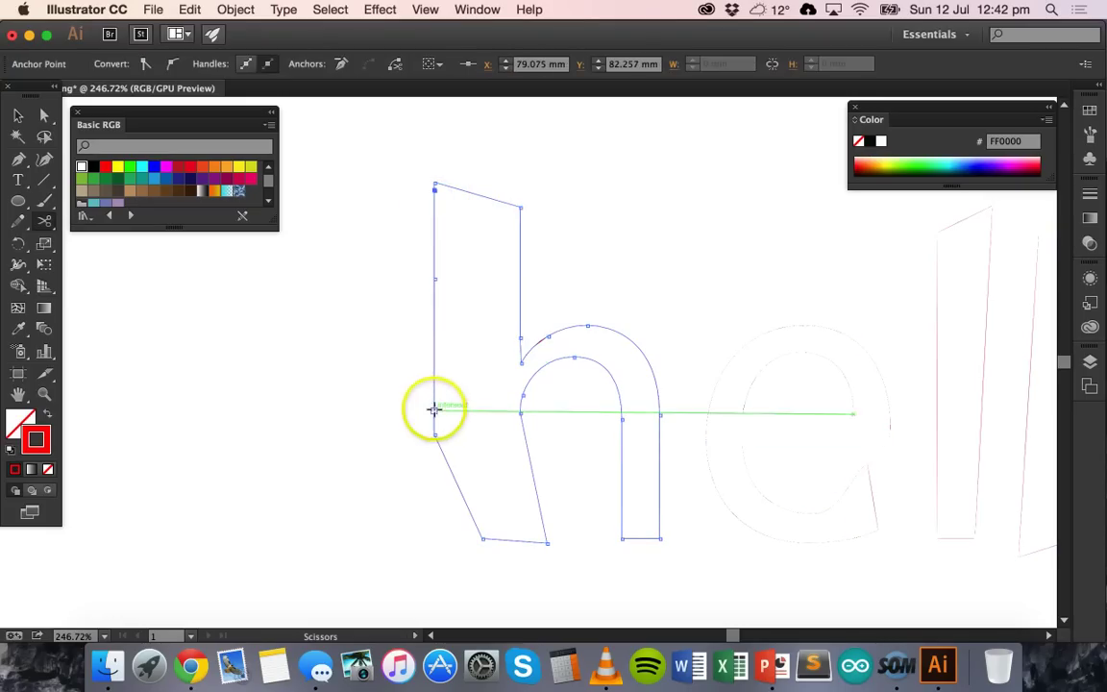
{"action": "key", "text": "Delete"}
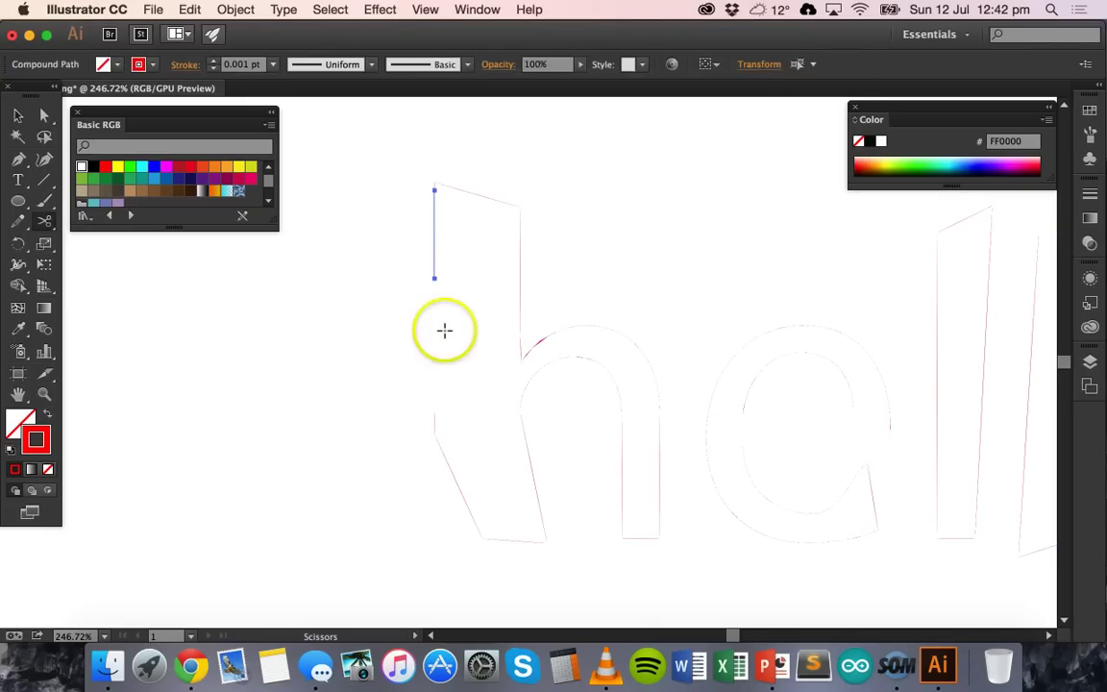
{"action": "key", "text": "Delete"}
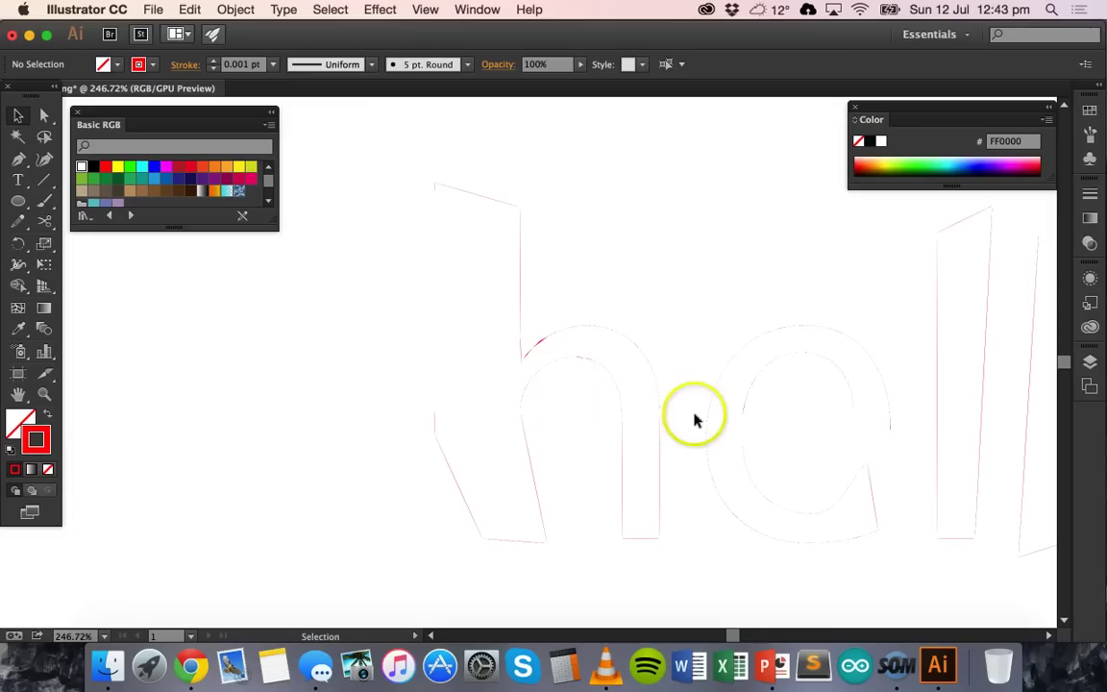
{"action": "scroll", "coordinate": [693, 418], "scroll_direction": "down", "scroll_amount": 5}
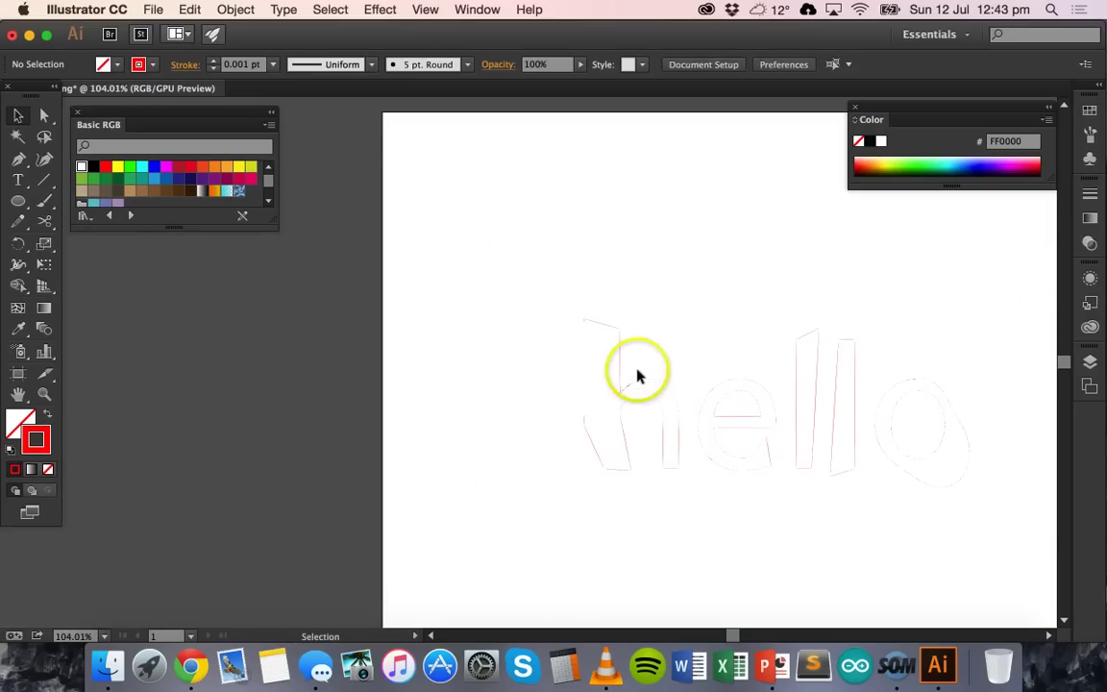
{"action": "scroll", "coordinate": [637, 376], "scroll_direction": "right", "scroll_amount": 3}
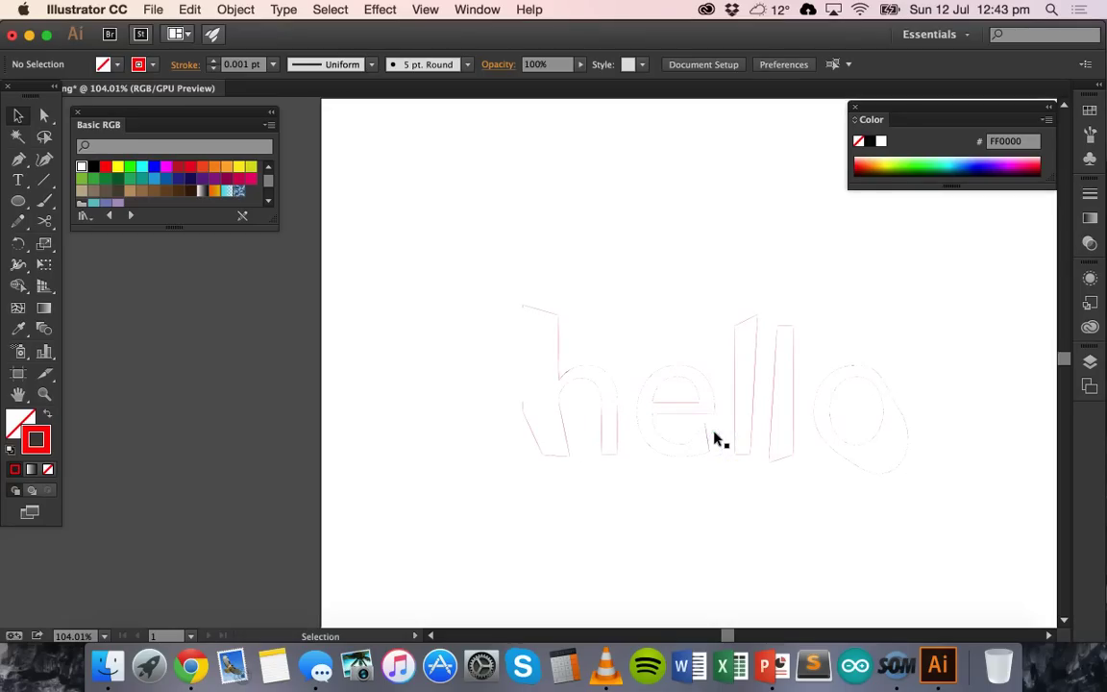
{"action": "scroll", "coordinate": [714, 440], "scroll_direction": "down", "scroll_amount": 4}
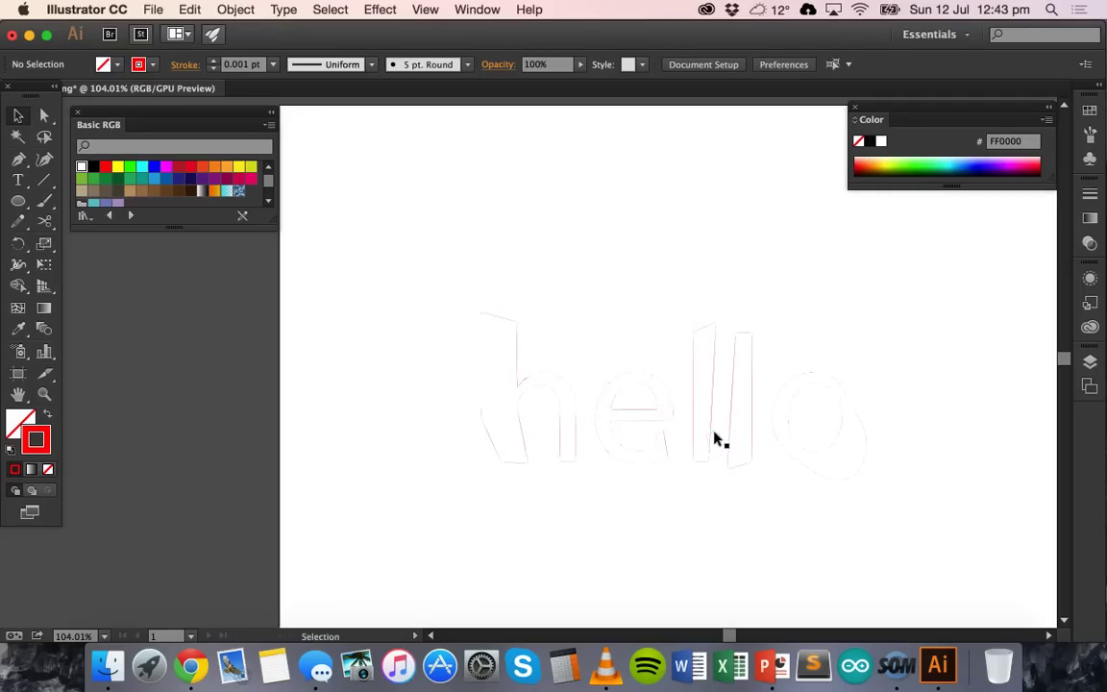
{"action": "scroll", "coordinate": [714, 448], "scroll_direction": "down", "scroll_amount": 3}
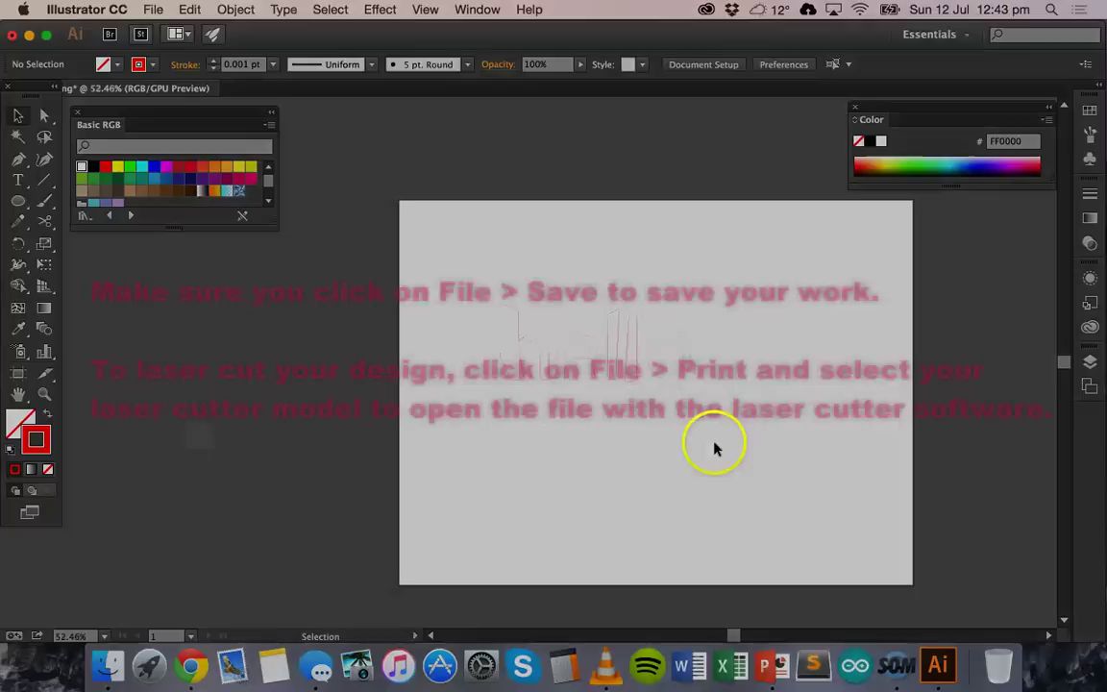